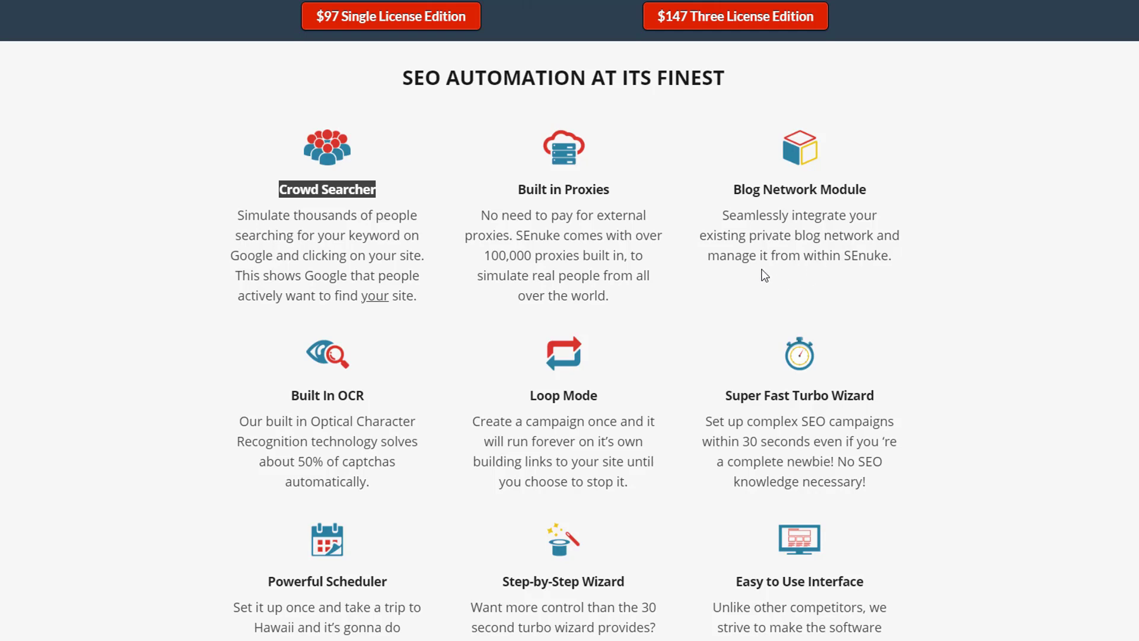
- Review the feature overview on the SEnuke TNG sales page, from Built In OCR to Promotion Strategy Mapper, highlighting the Easy to Use Interface heading
scroll(544, 418, down, 2)
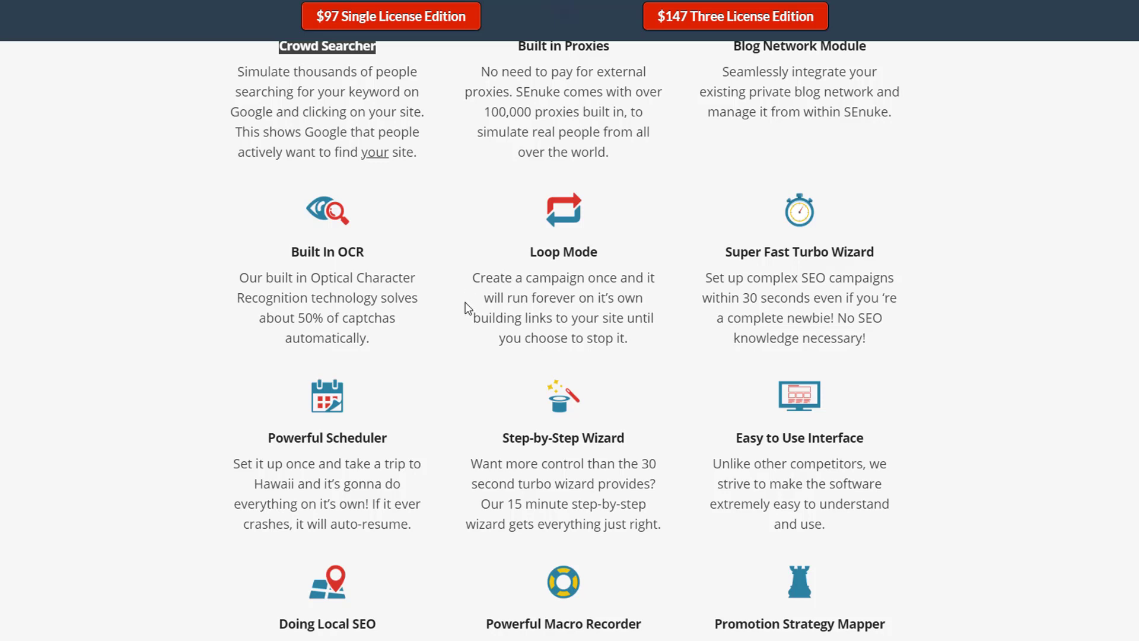
scroll(860, 347, down, 2)
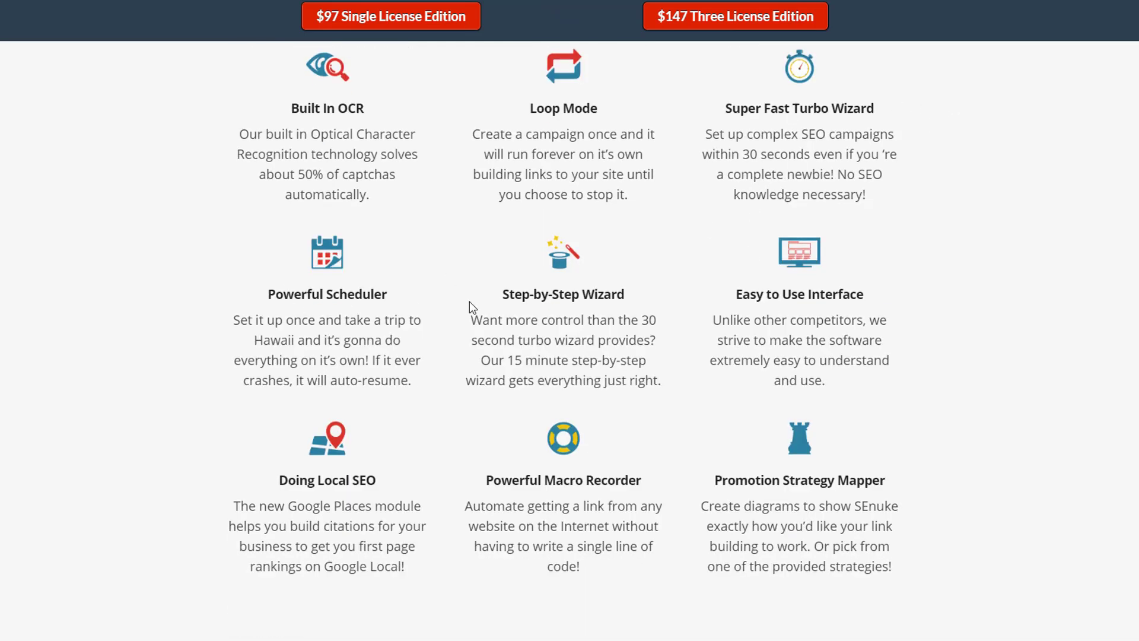
scroll(469, 302, down, 1)
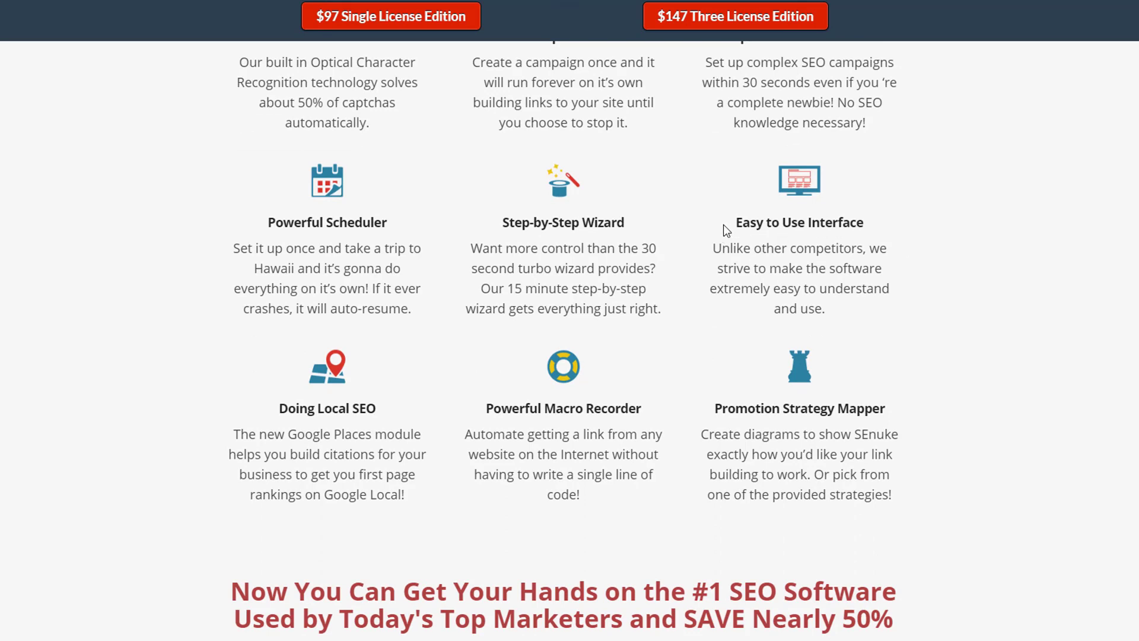
drag(735, 222, 895, 223)
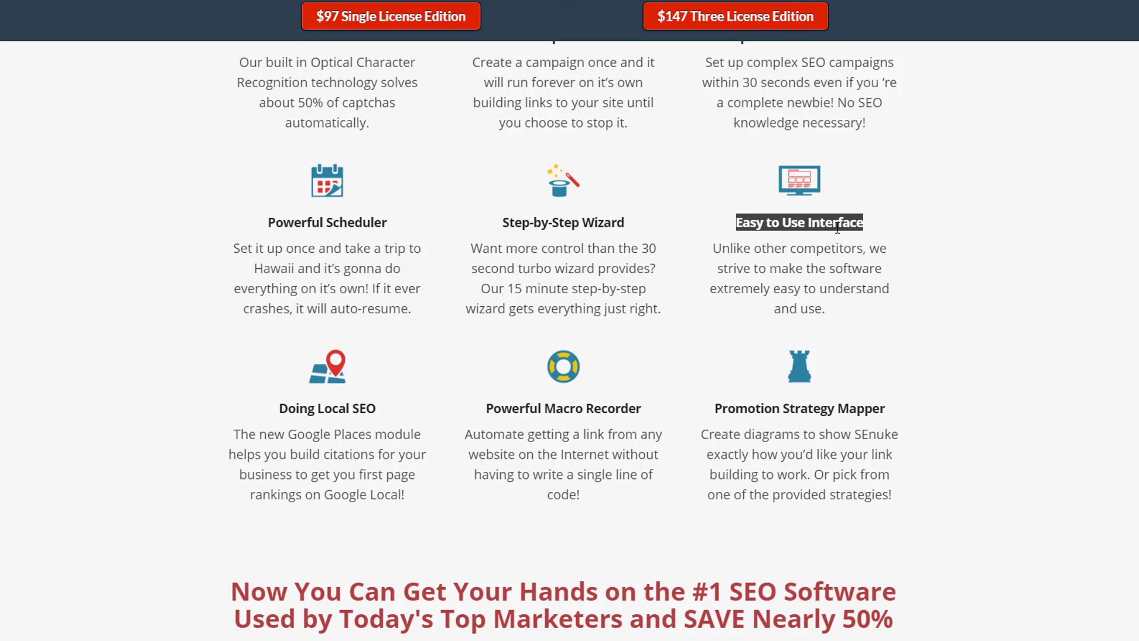
scroll(418, 352, down, 1)
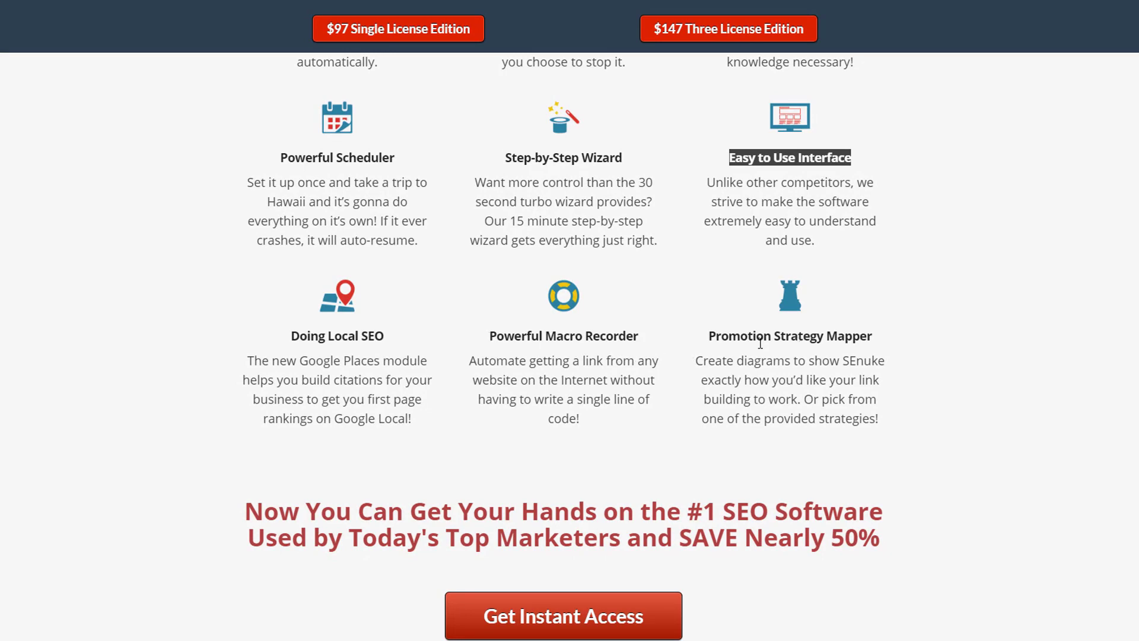
scroll(615, 409, down, 5)
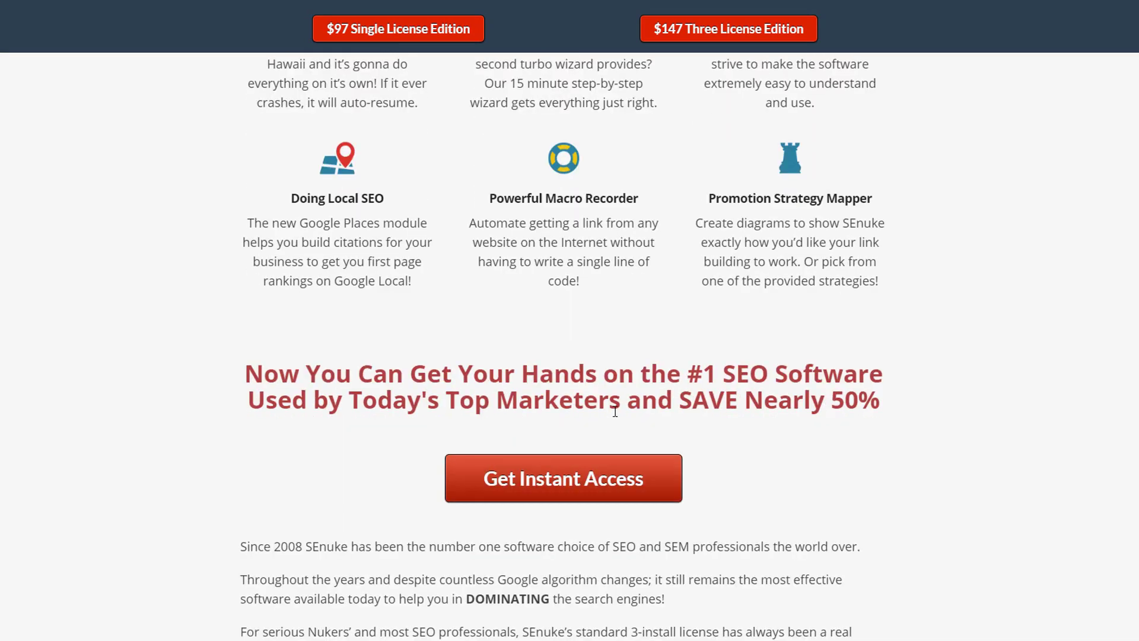
- Examine the single install license offer and its included extras, highlighting part of the Crowdsearch Proxies and Indexing items
scroll(617, 418, down, 10)
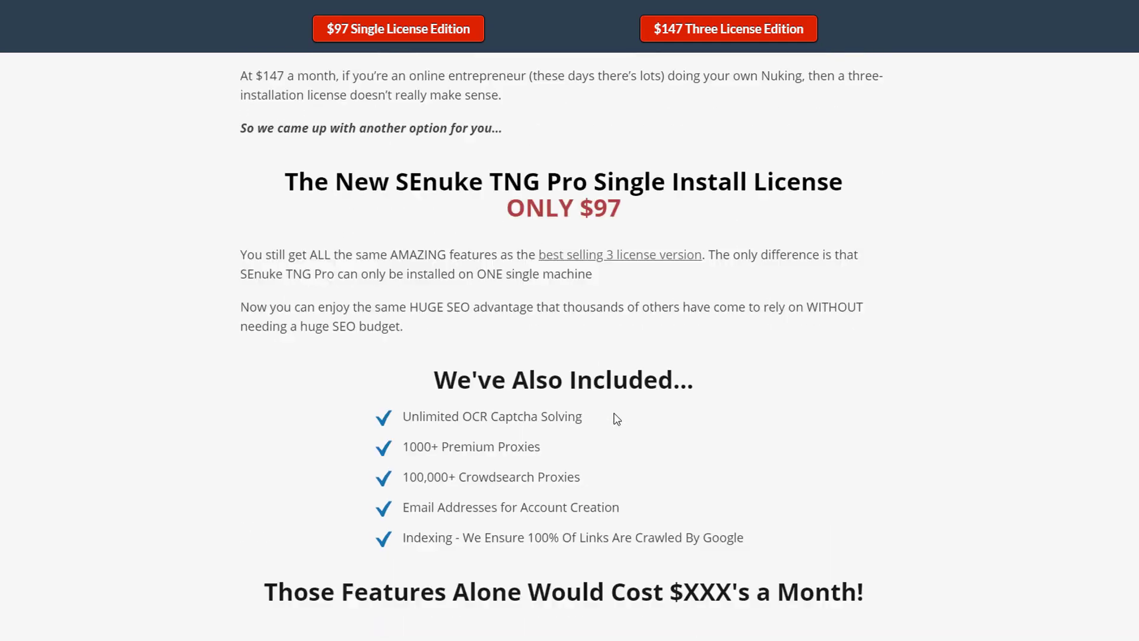
scroll(614, 413, up, 2)
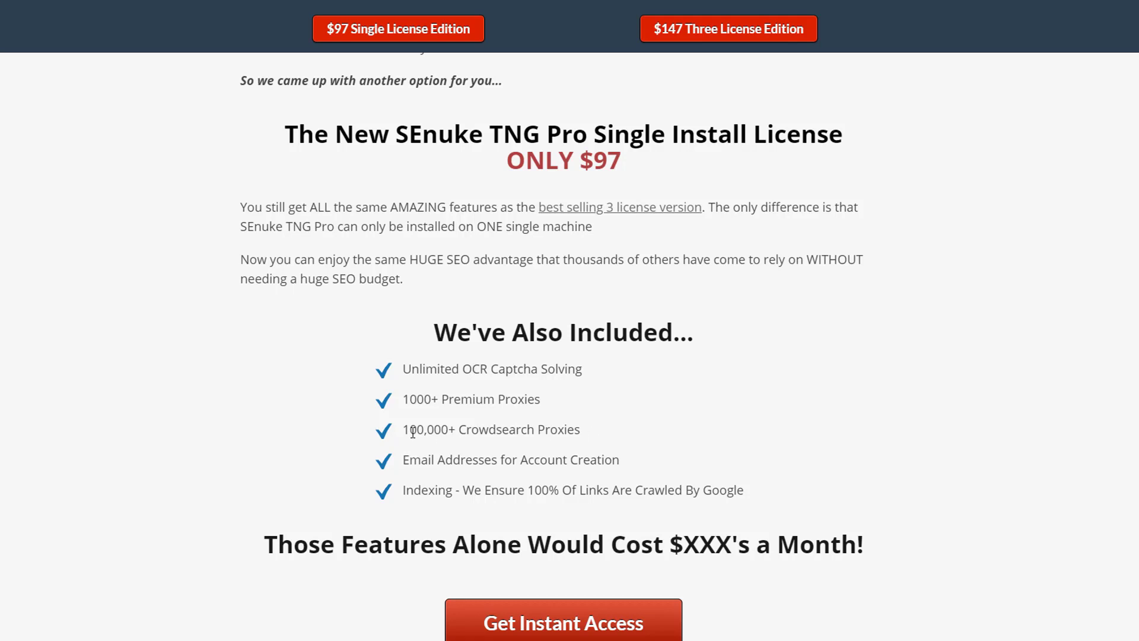
drag(404, 433, 456, 432)
scroll(658, 435, down, 1)
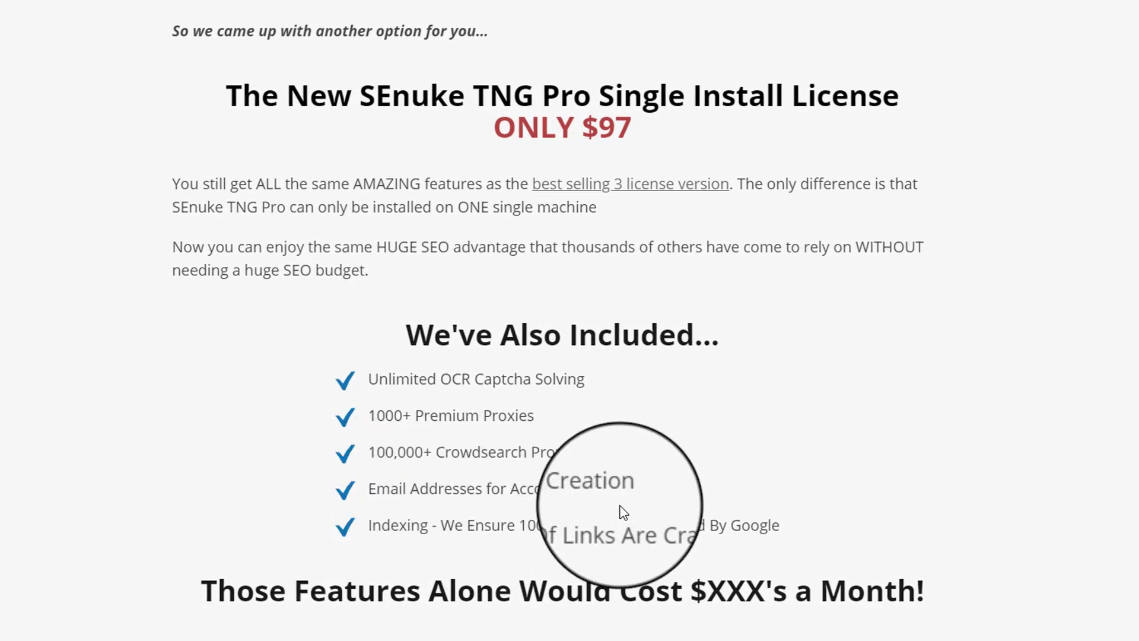
scroll(623, 511, down, 3)
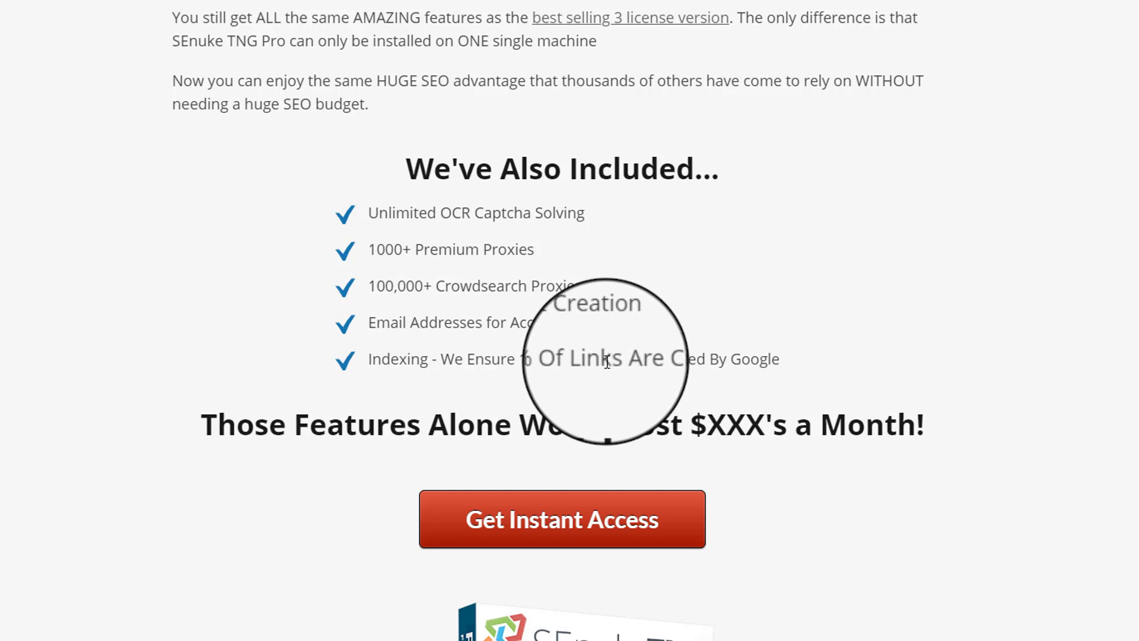
drag(637, 359, 778, 359)
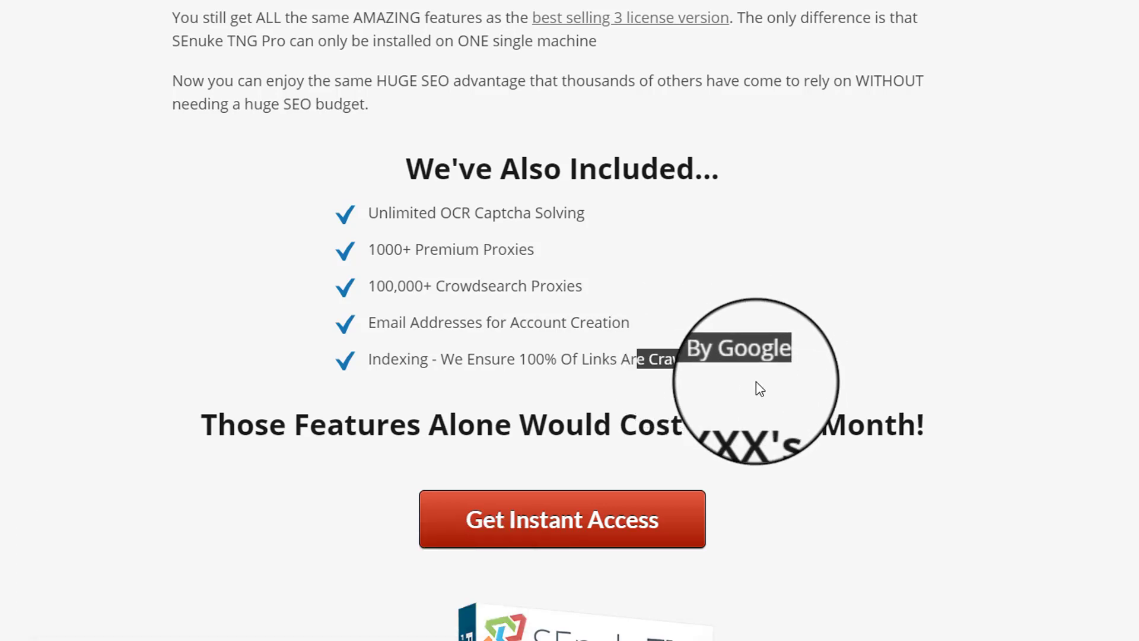
scroll(722, 410, down, 10)
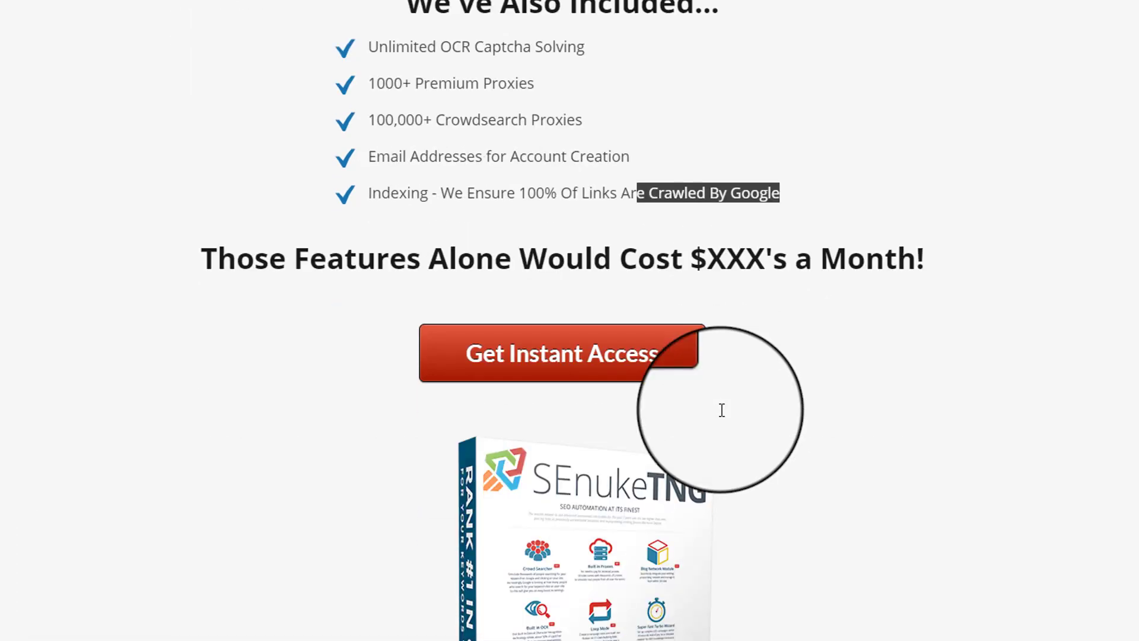
scroll(723, 416, up, 10)
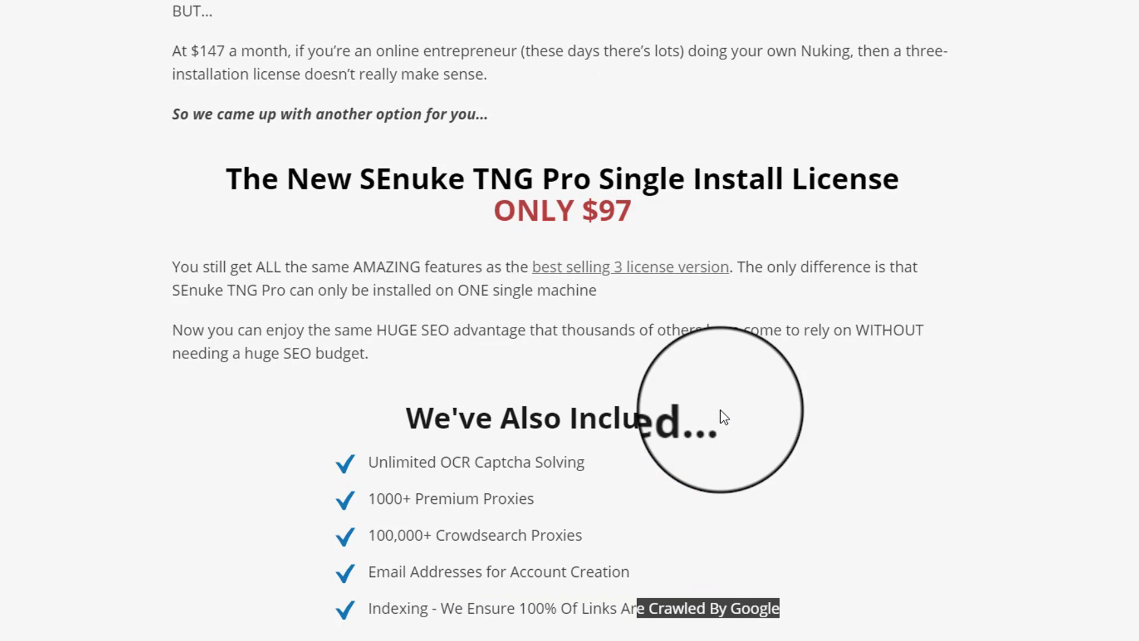
- Switch to the SEnuke application and examine the list of built links in the ancient india campaign summary
click(538, 629)
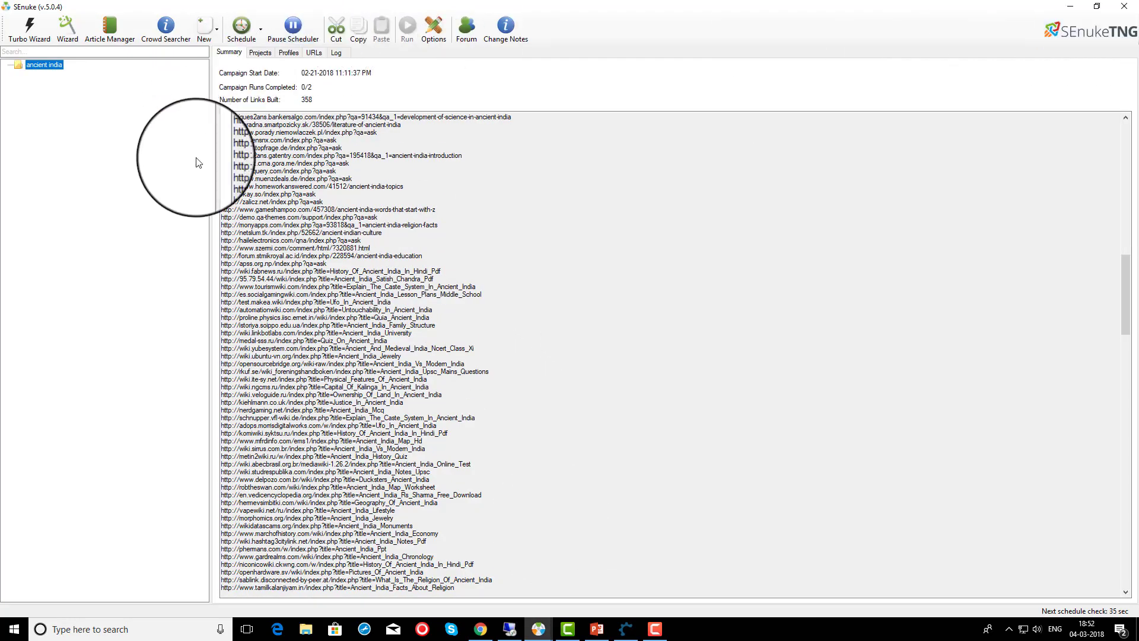
drag(265, 148, 387, 387)
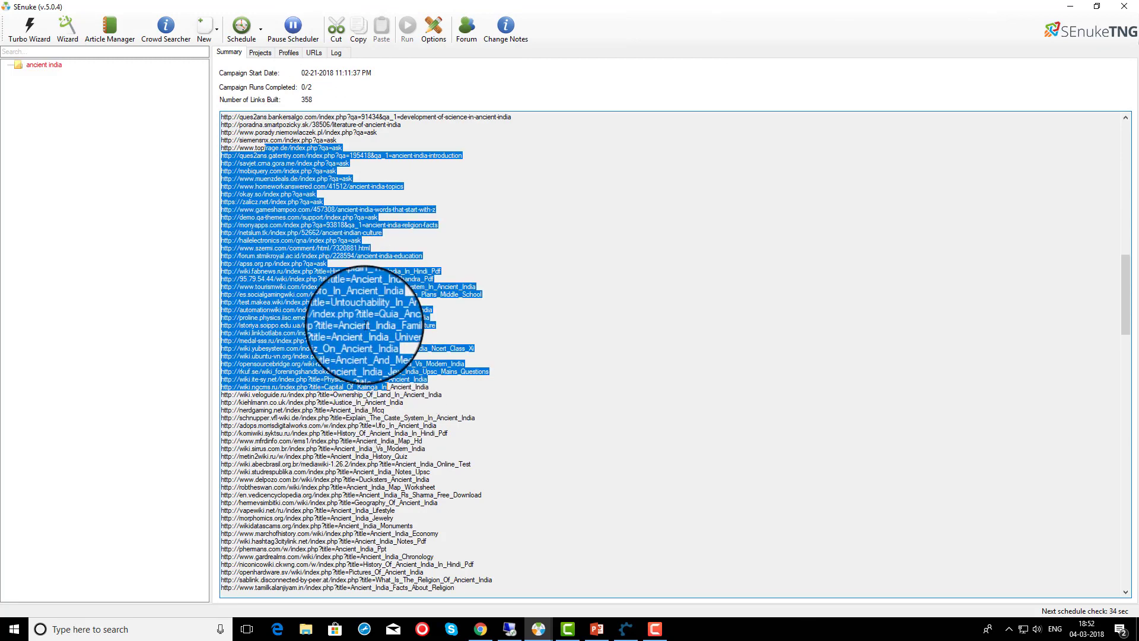
click(366, 324)
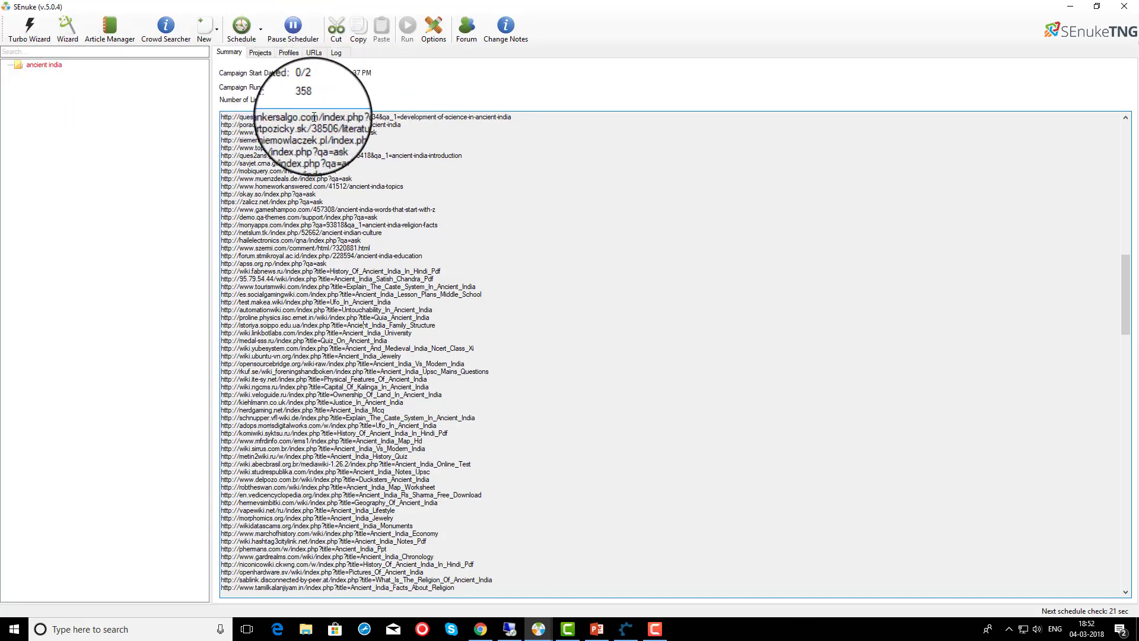
- Open the program options and review the general and proxy settings, comparing Custom Proxies and leaving SEnuke Proxies selected
click(439, 28)
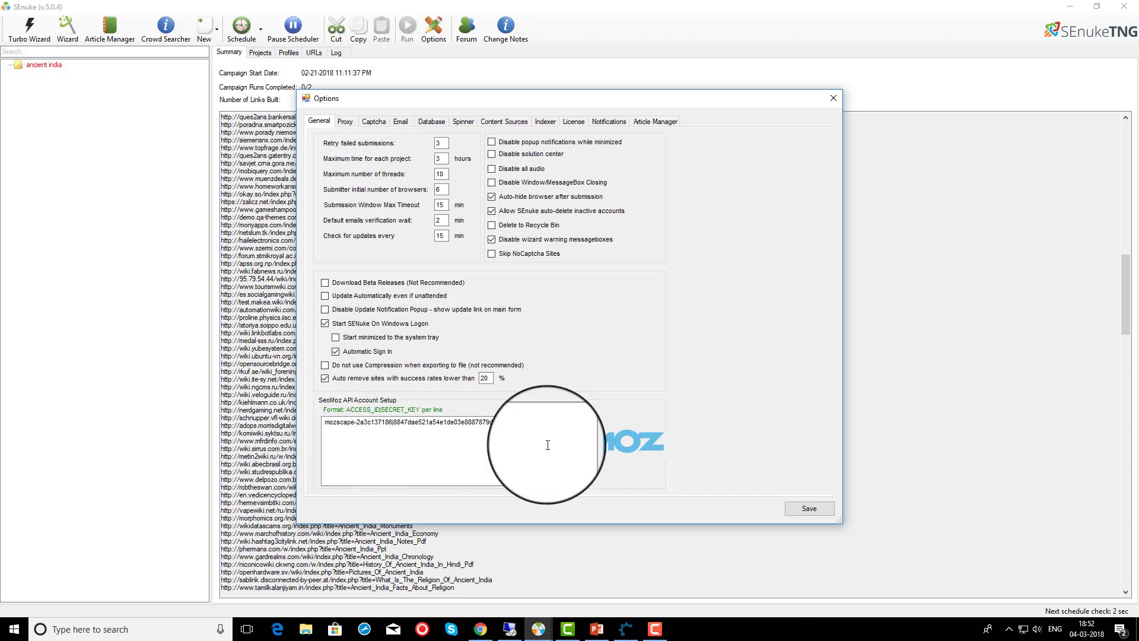
click(345, 121)
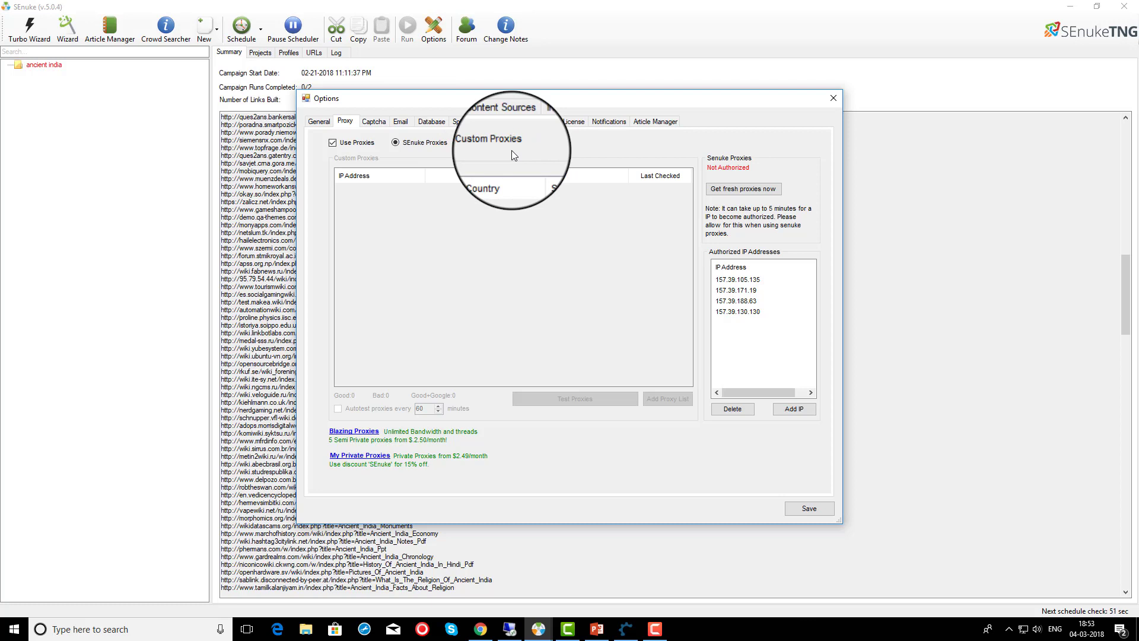
click(368, 122)
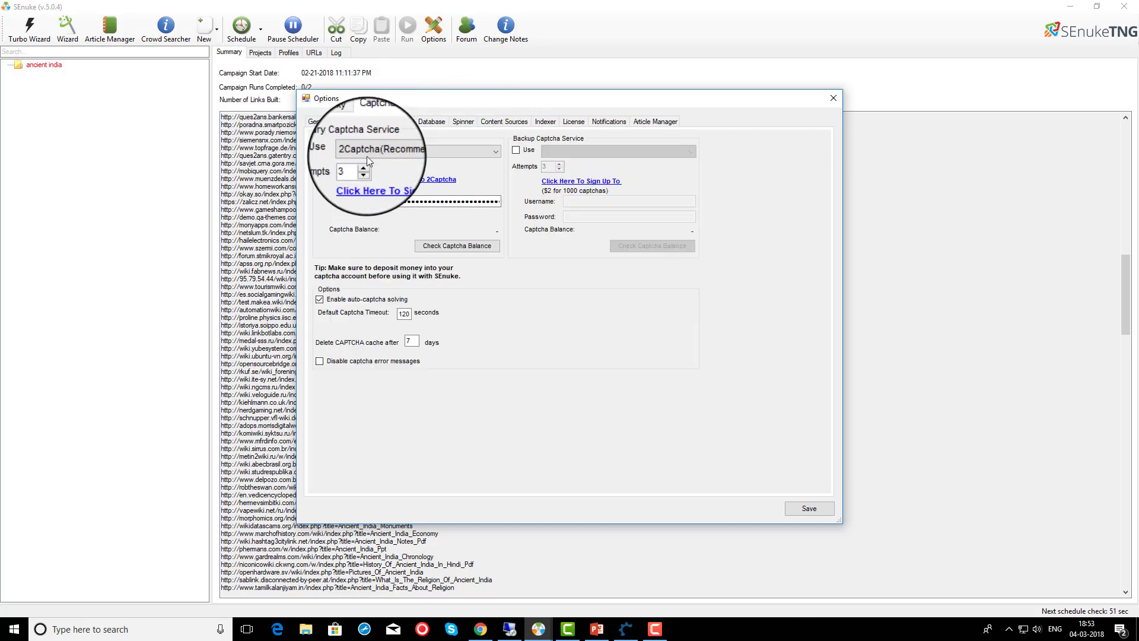
click(345, 121)
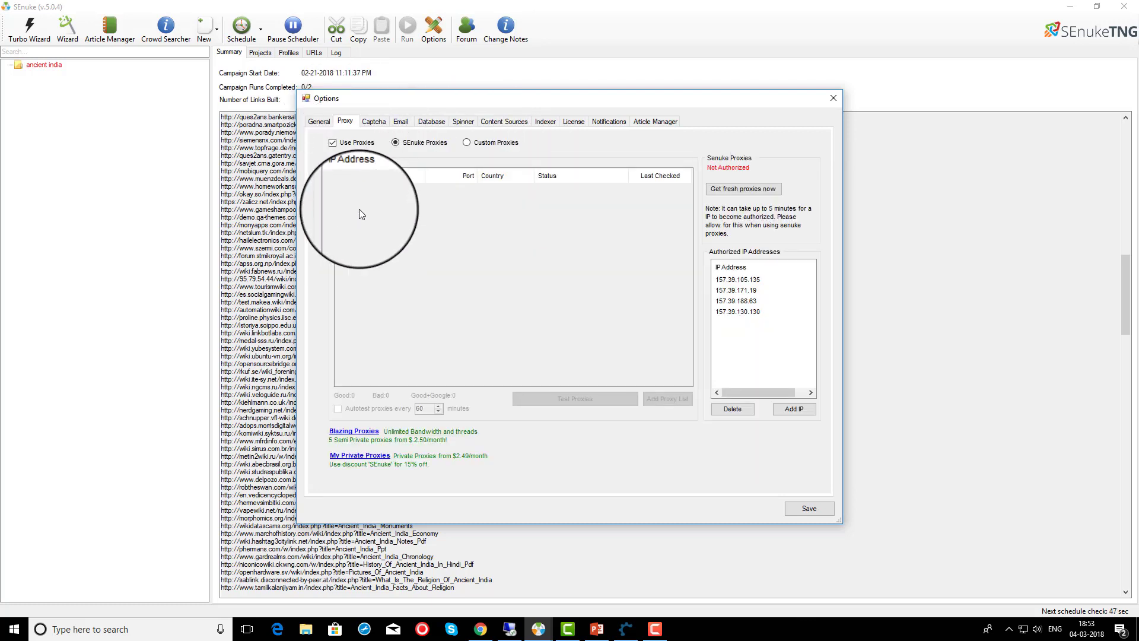
click(495, 141)
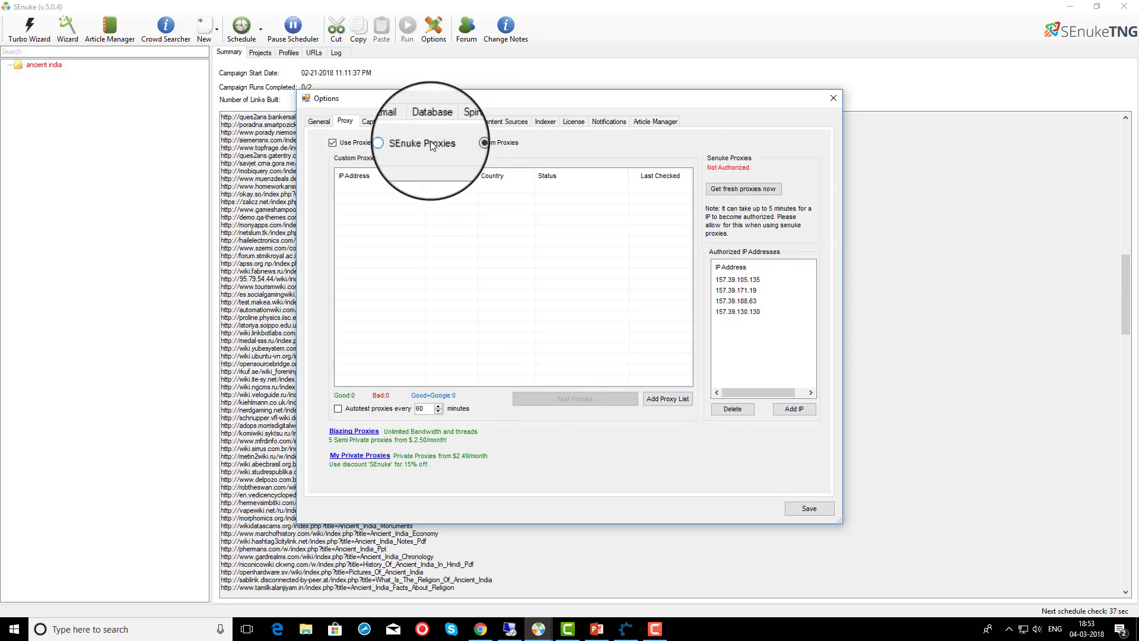
click(409, 143)
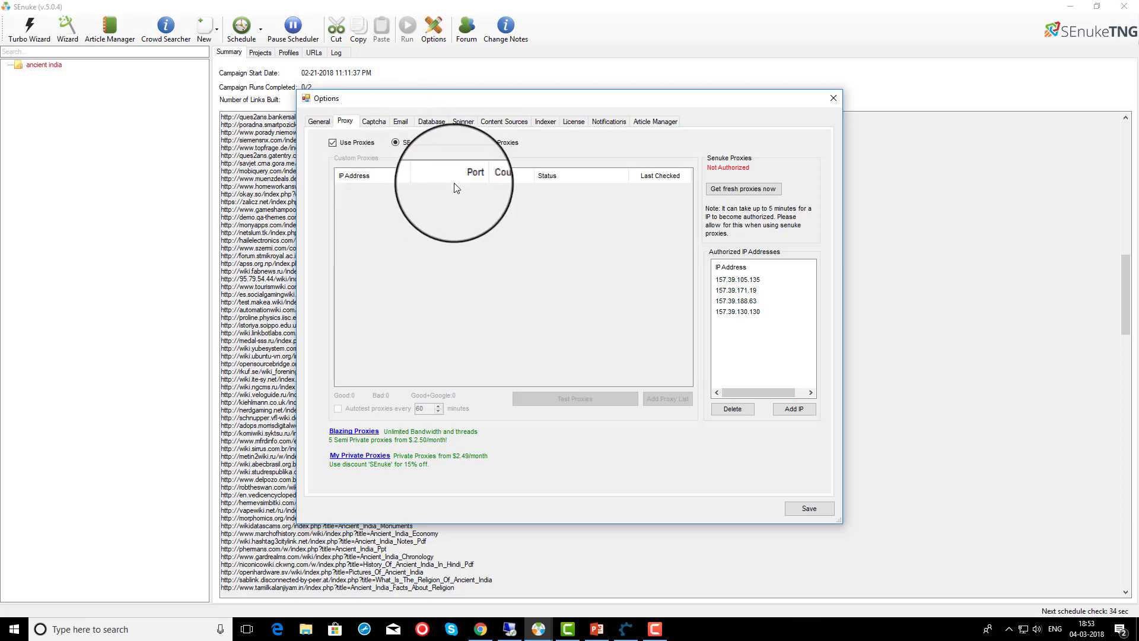
- Review the available primary captcha services, keep 2Captcha(Recommended) selected and check its captcha balance
click(382, 123)
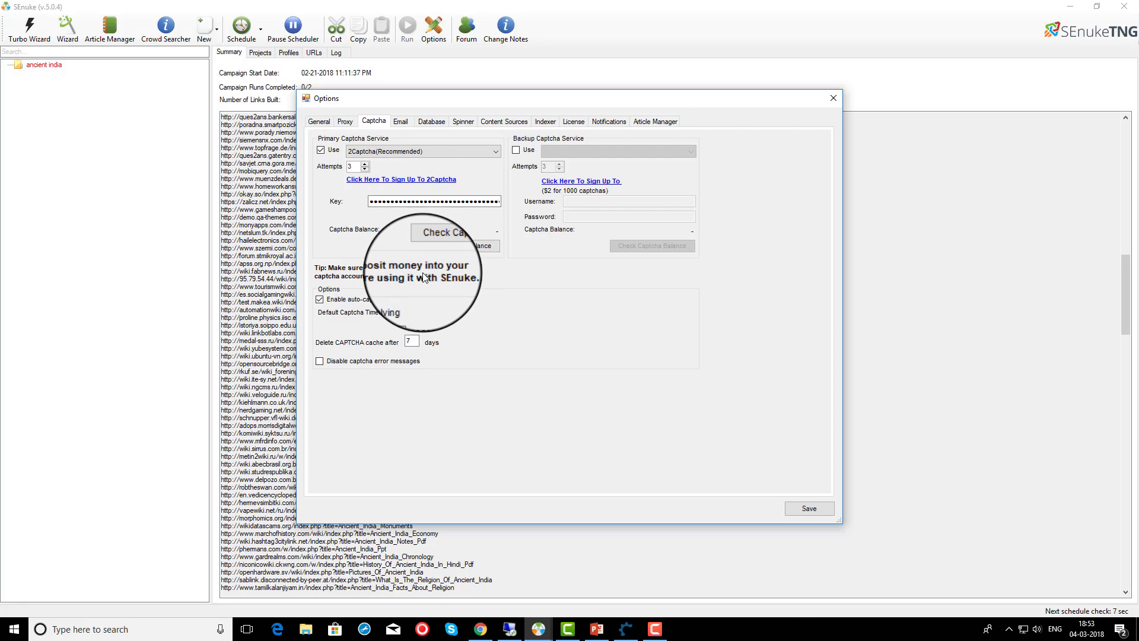
click(446, 155)
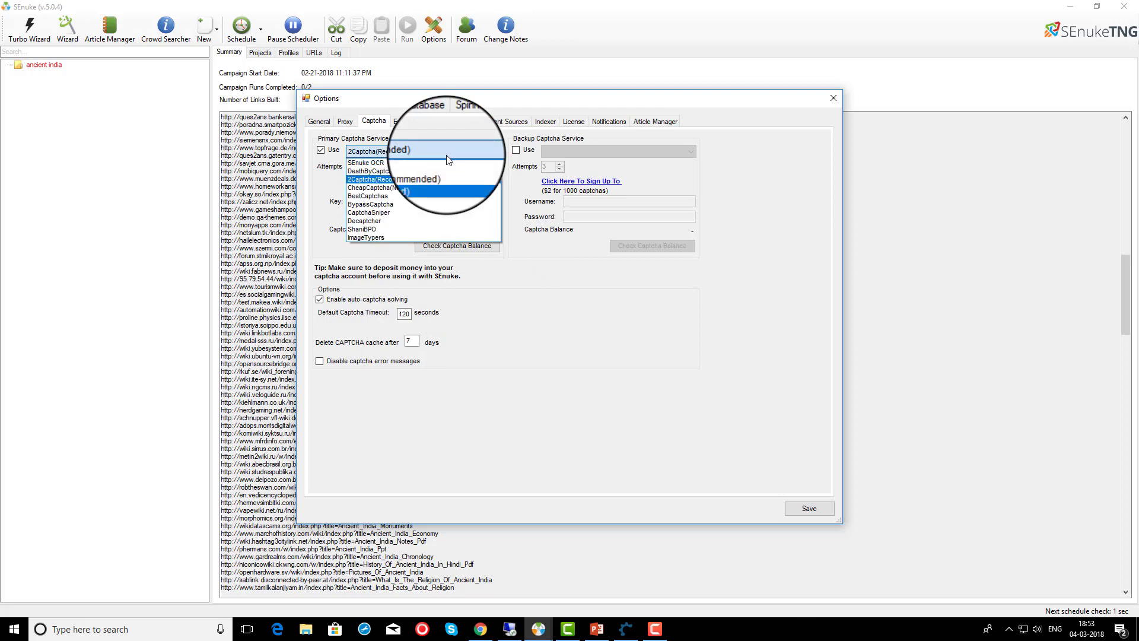
click(413, 187)
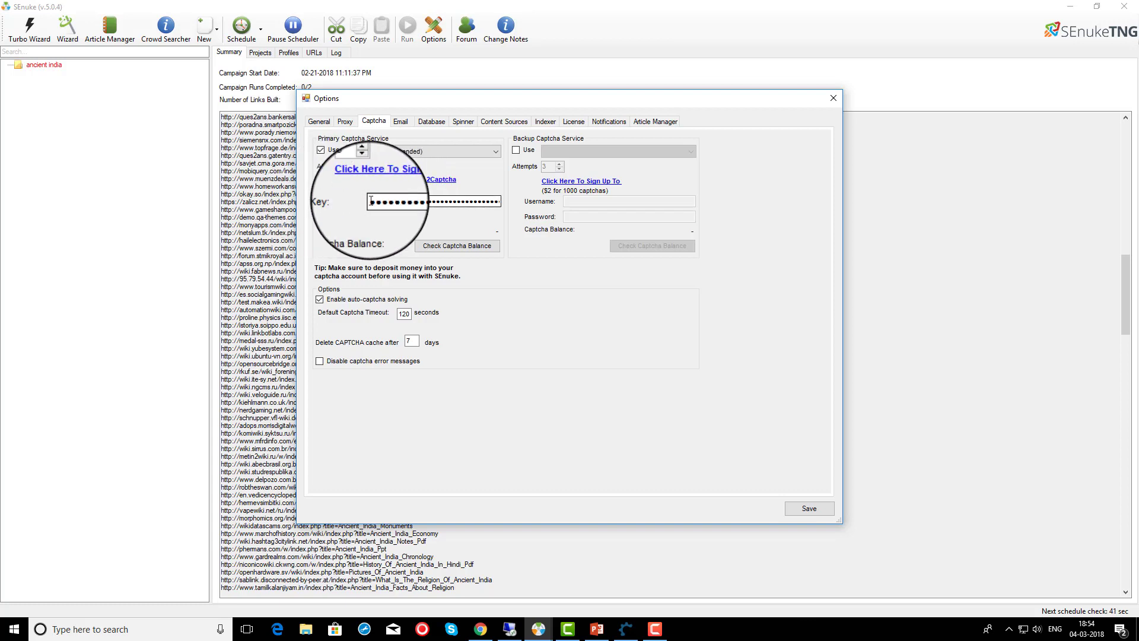
click(473, 245)
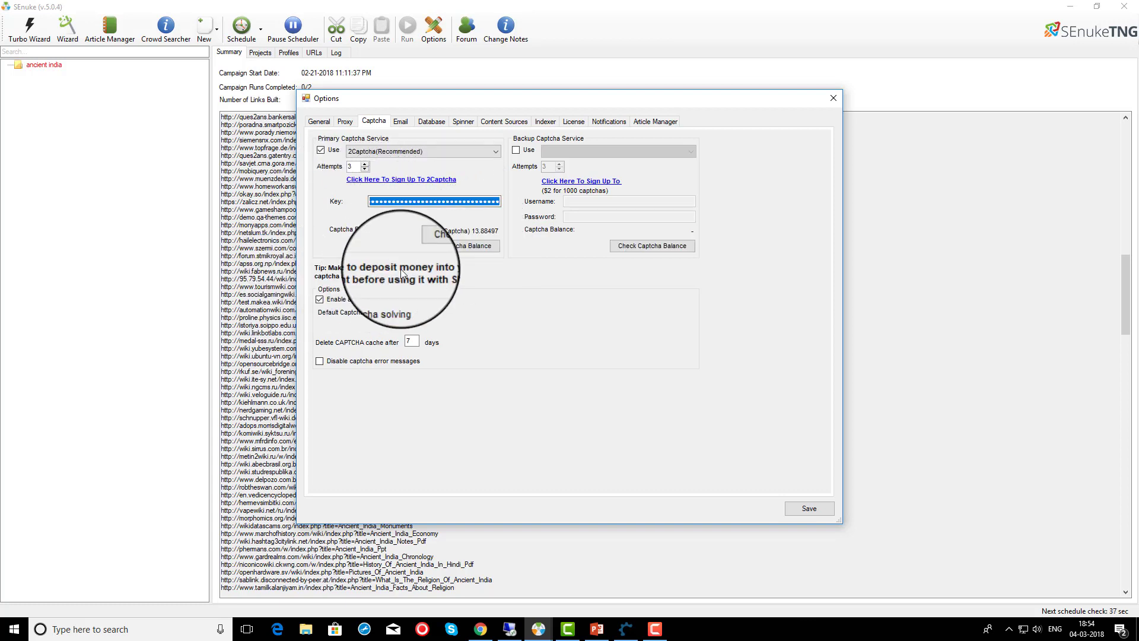
- Review the email settings and the database backup settings, including the backup age and full backup limits
click(401, 121)
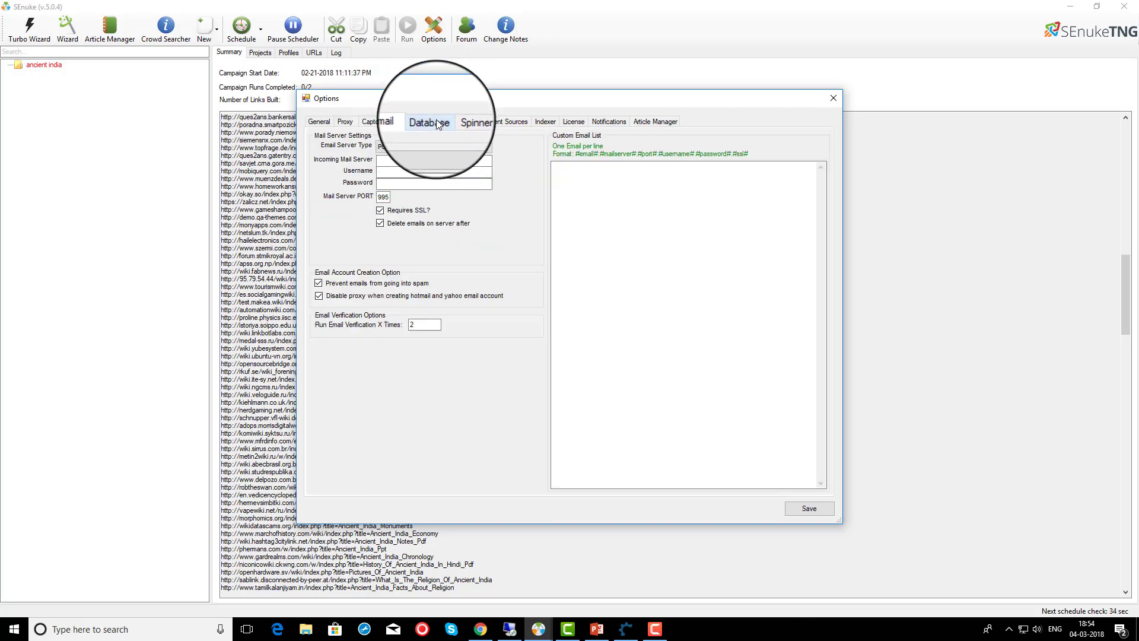
click(432, 121)
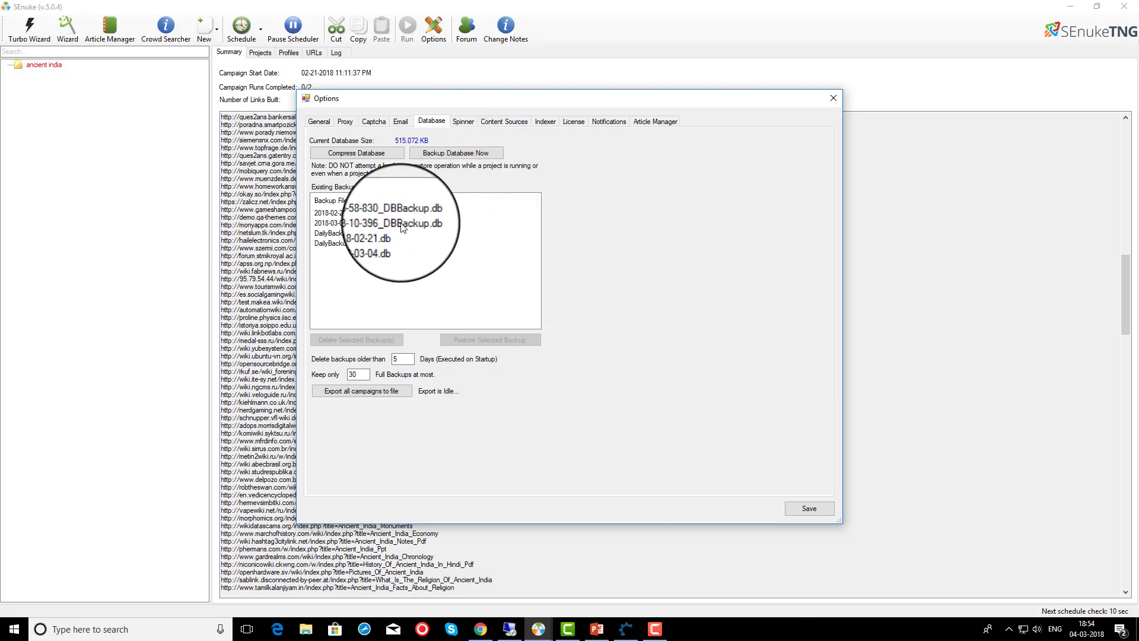
double_click(393, 358)
key(Tab)
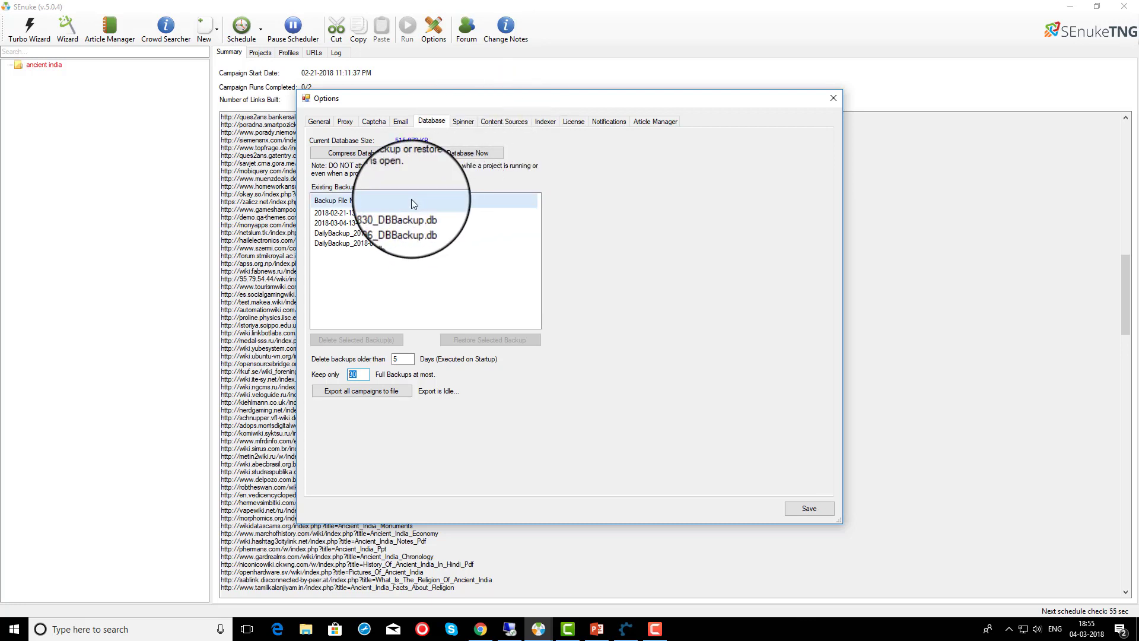
- Review the spinner settings for WordAI, Spin Rewriter, The Best Spinner and the SEnuke Free Spinner Service
click(463, 123)
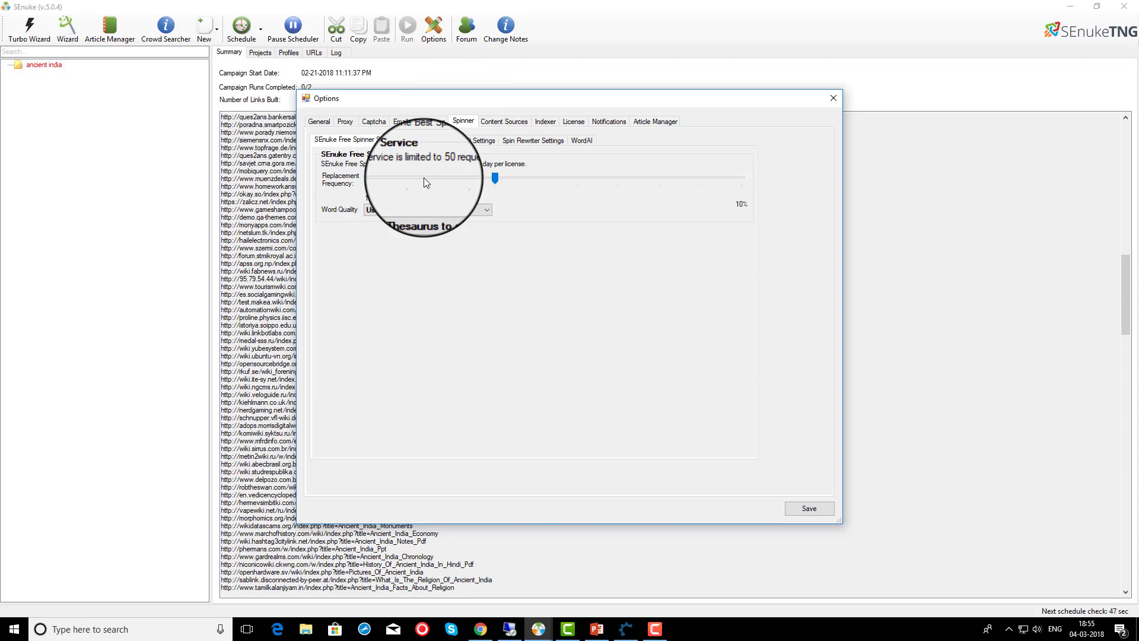
click(589, 147)
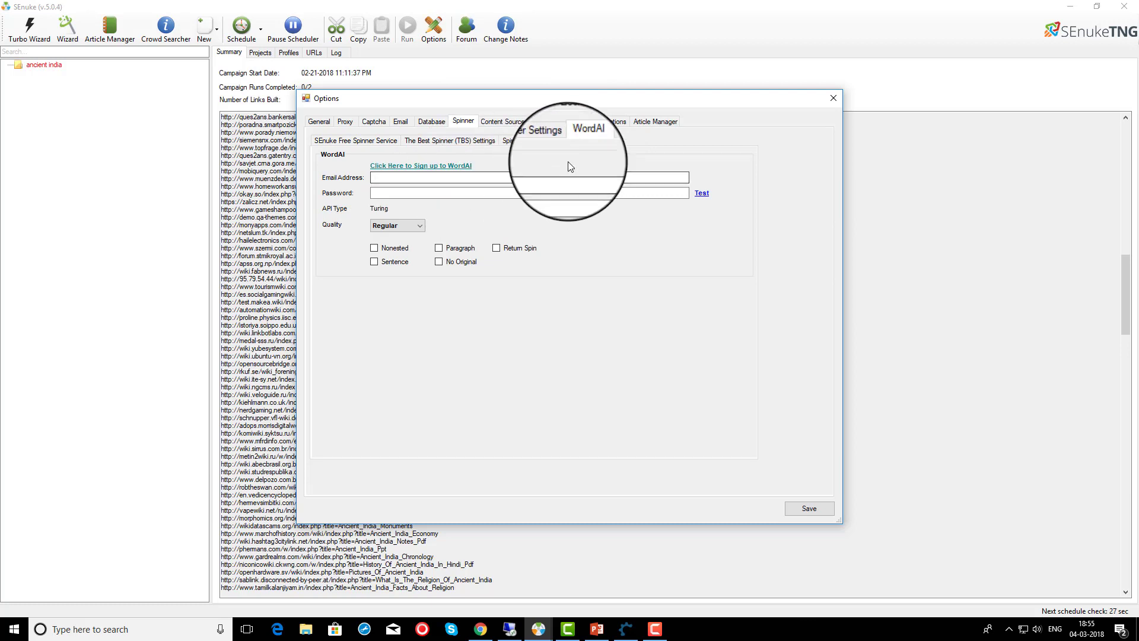
click(352, 140)
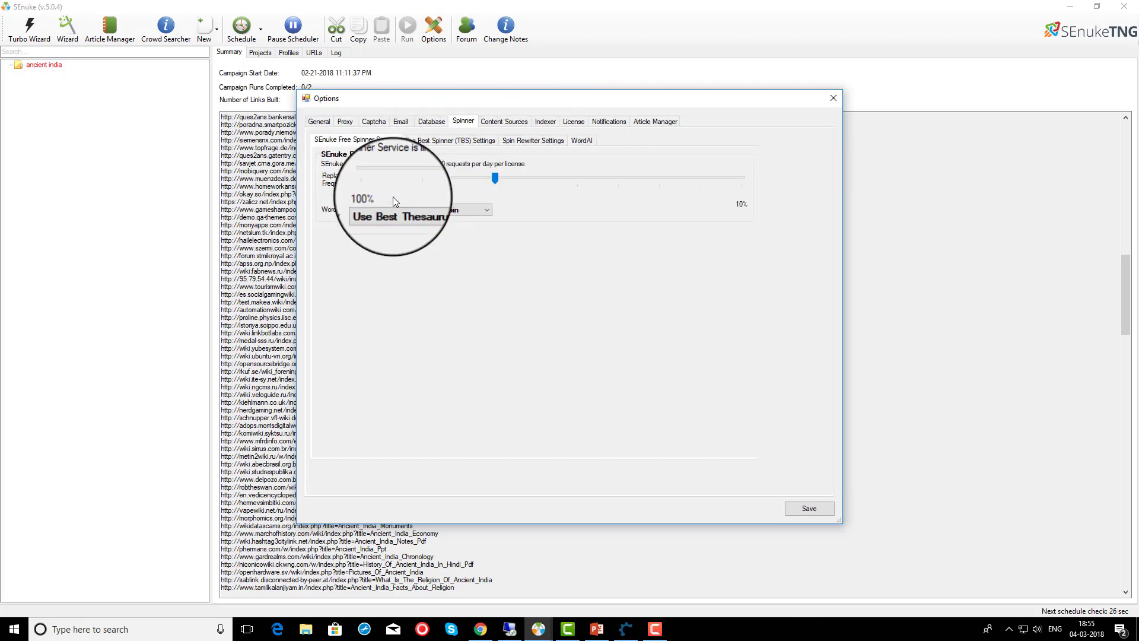
click(536, 145)
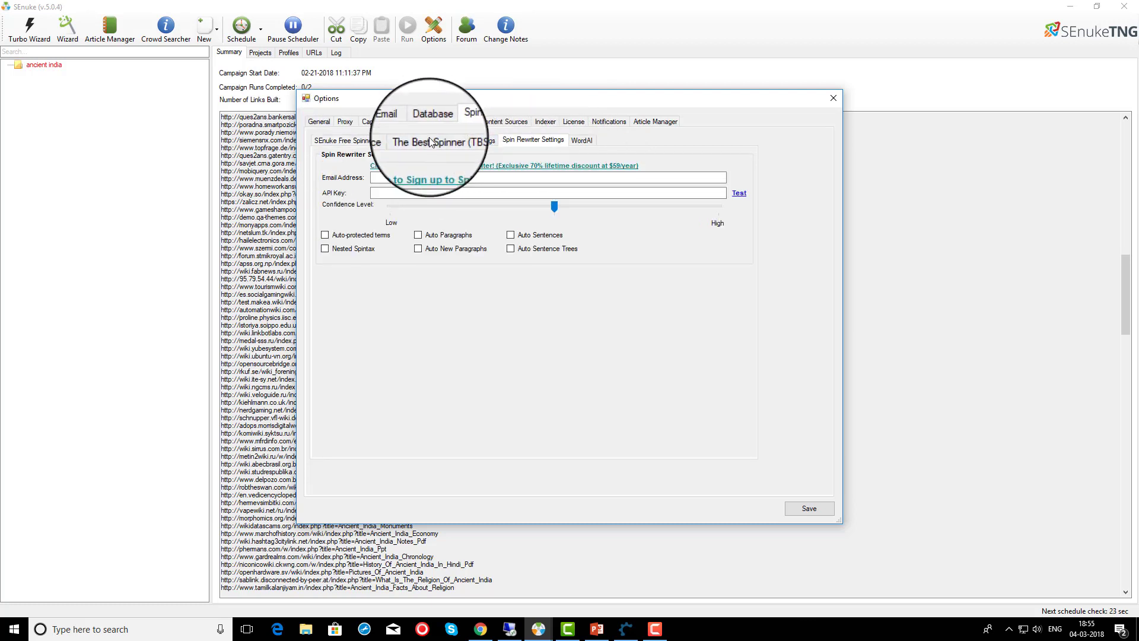
click(427, 141)
click(358, 144)
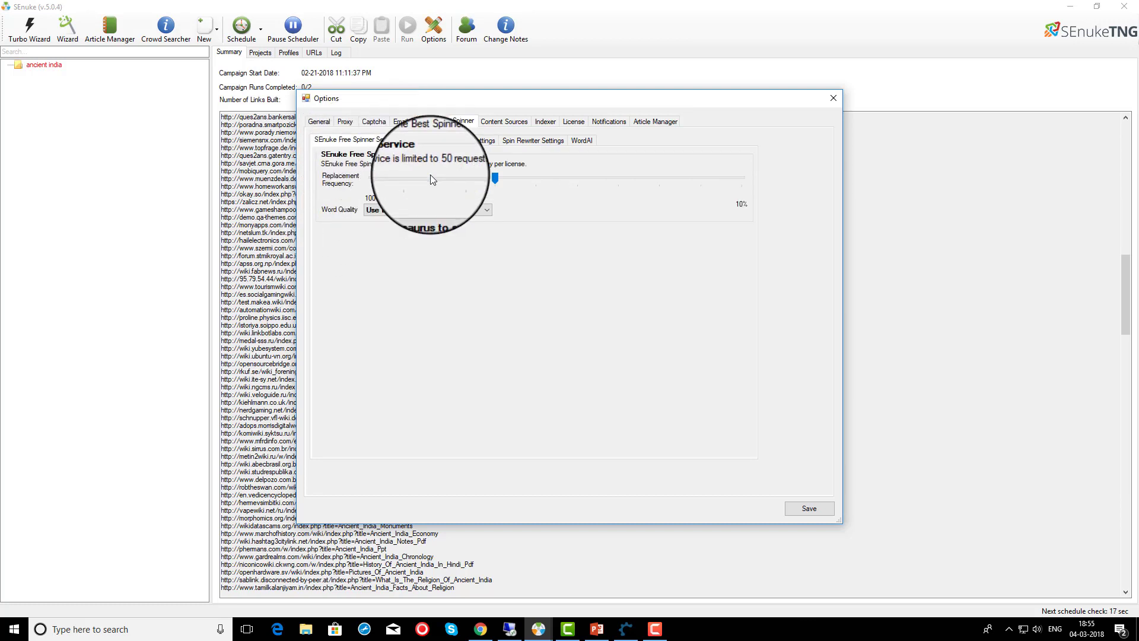
- Review the content source settings for Article Builder, Ultra Spinnable Articles and Kontent Machine, including Kontent Machine's uploaded campaigns
click(505, 122)
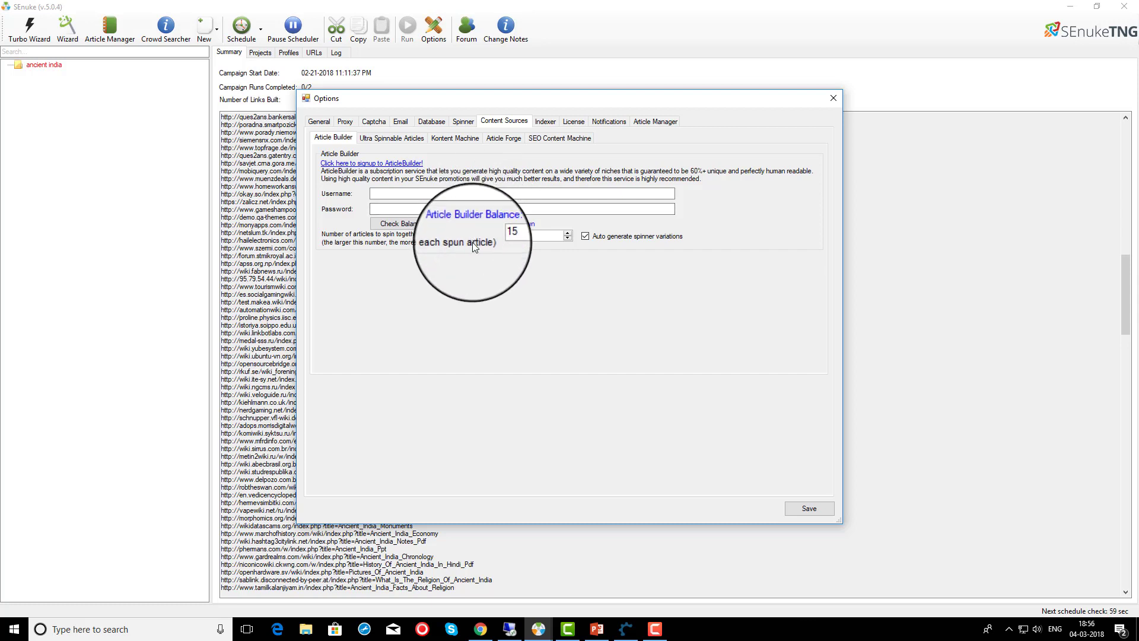
click(367, 140)
click(454, 139)
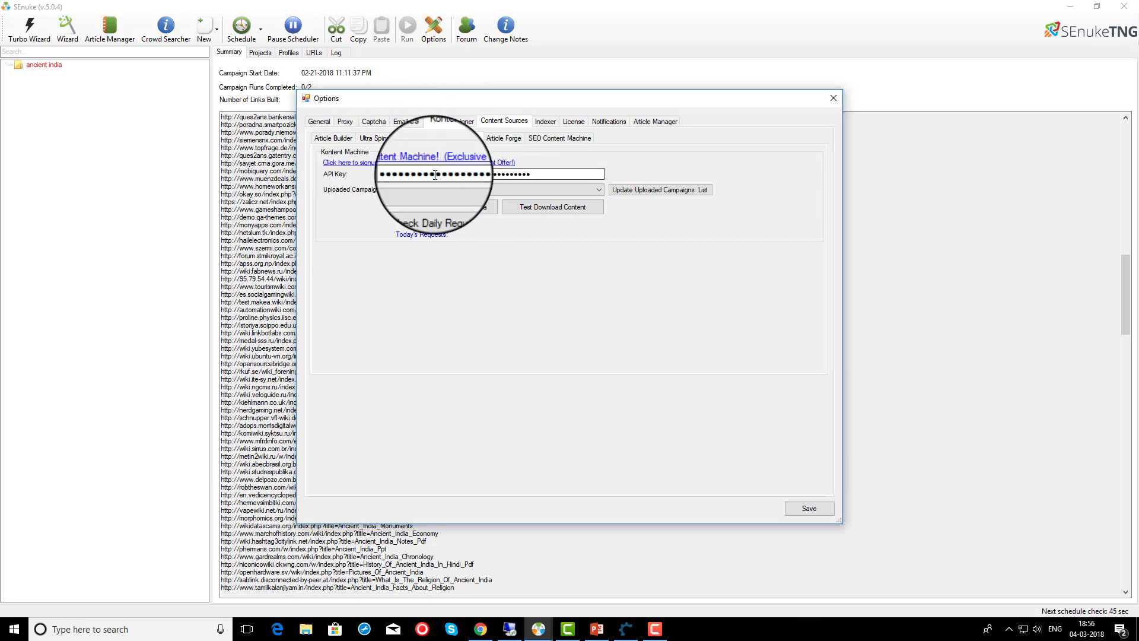
click(555, 190)
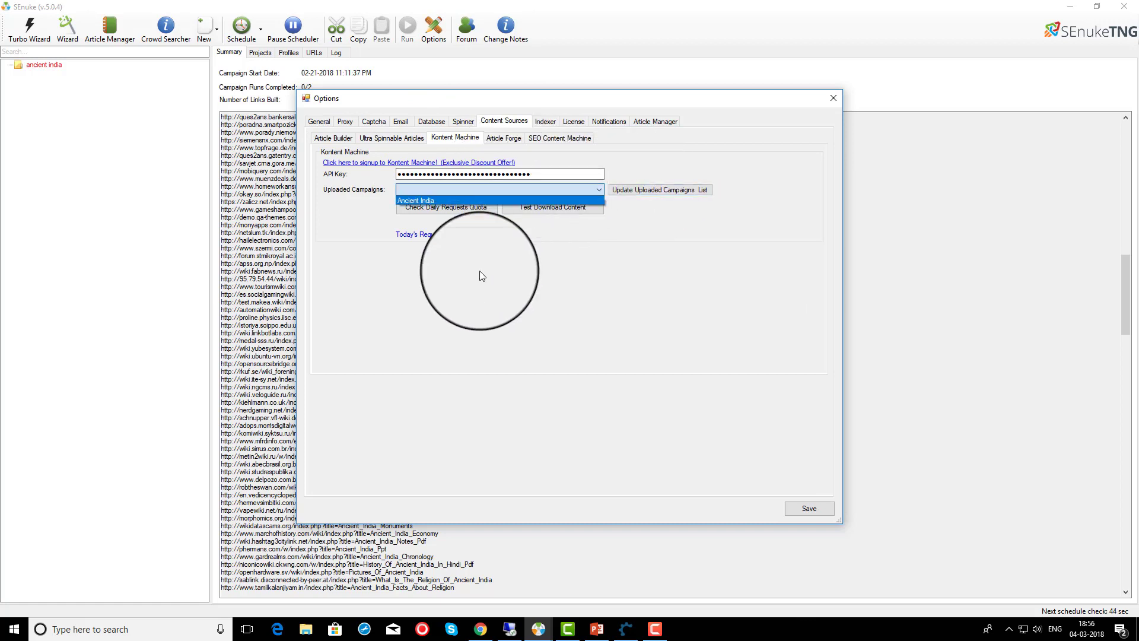
click(660, 190)
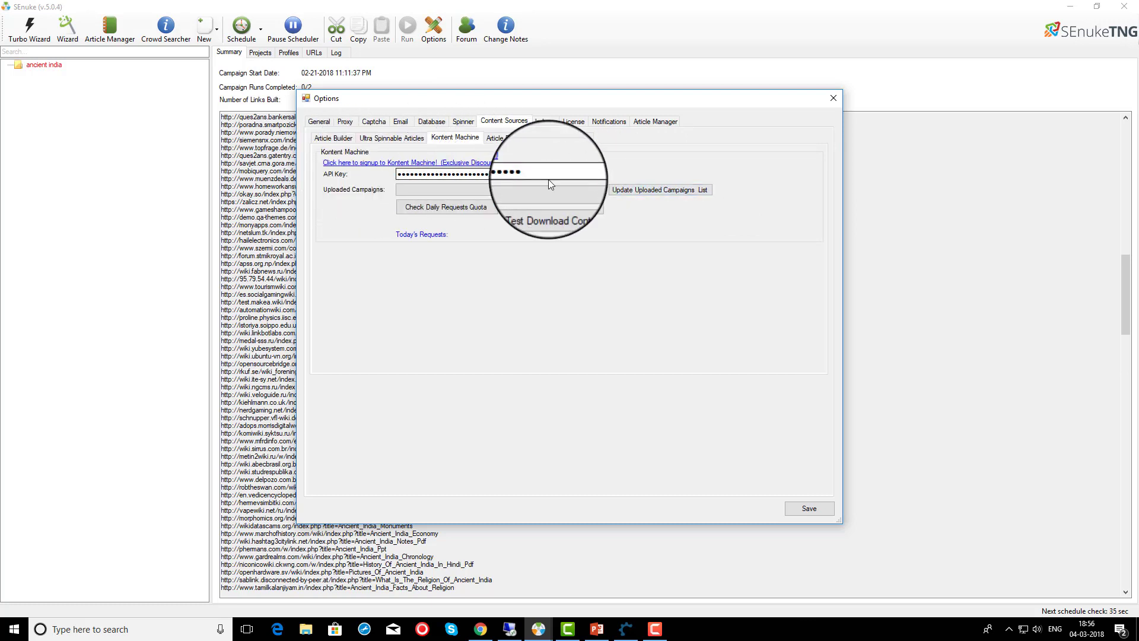
- Review the indexer services, including Free Indexer, BacklinksIndexer(Recommended), InstantLinkIndexer, LinkIndexr, Linklicious and OneHourIndexing
click(546, 121)
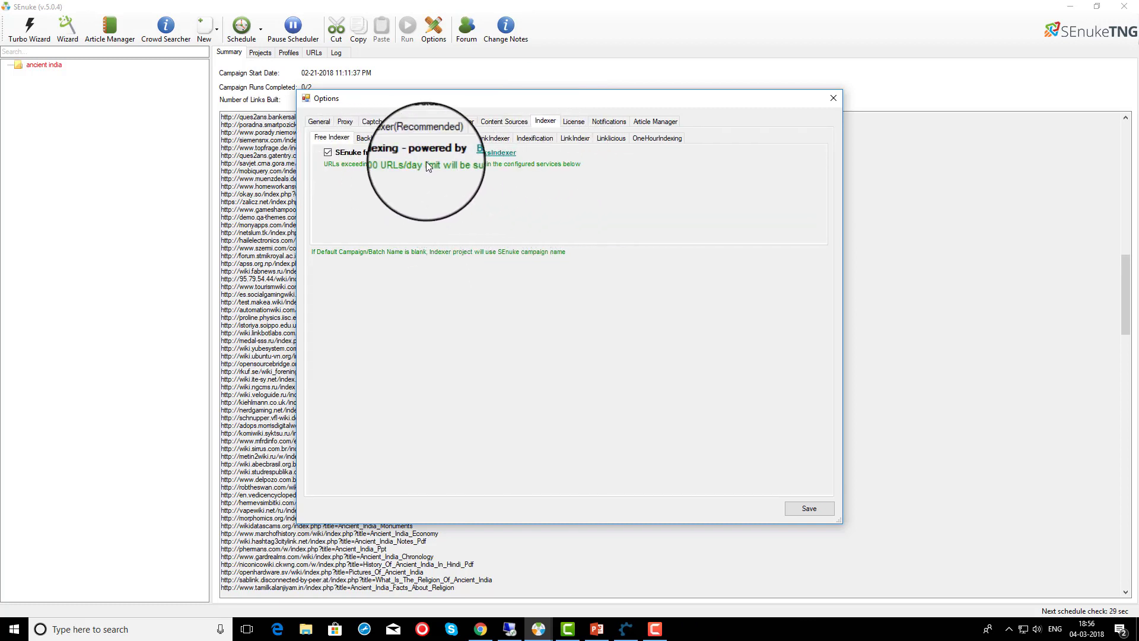
click(422, 140)
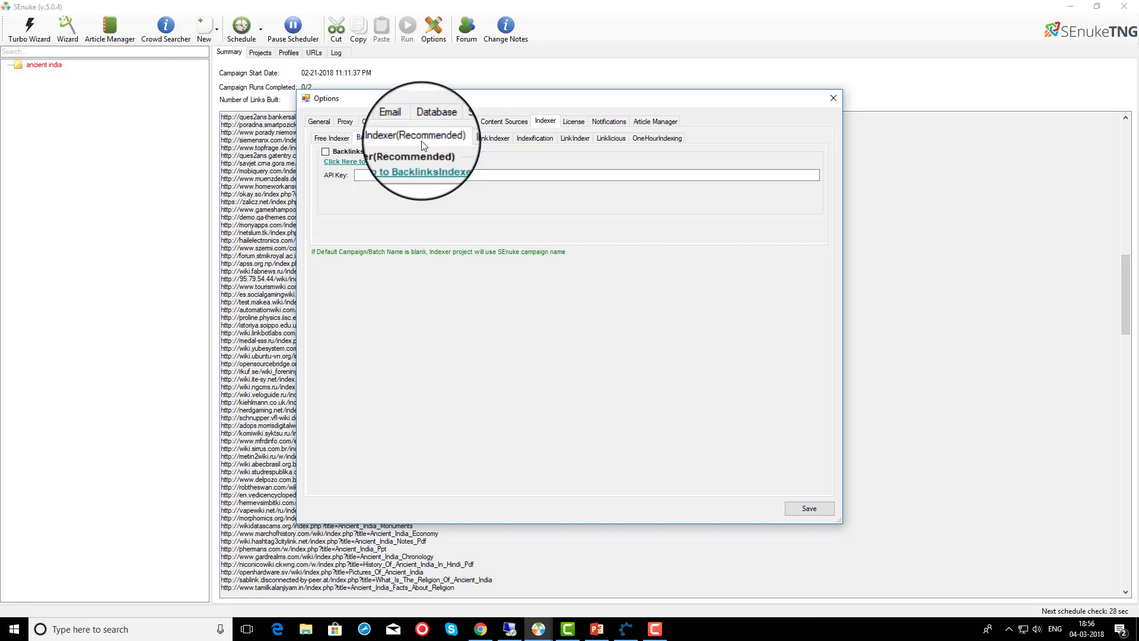
click(502, 141)
click(611, 140)
click(650, 144)
click(574, 138)
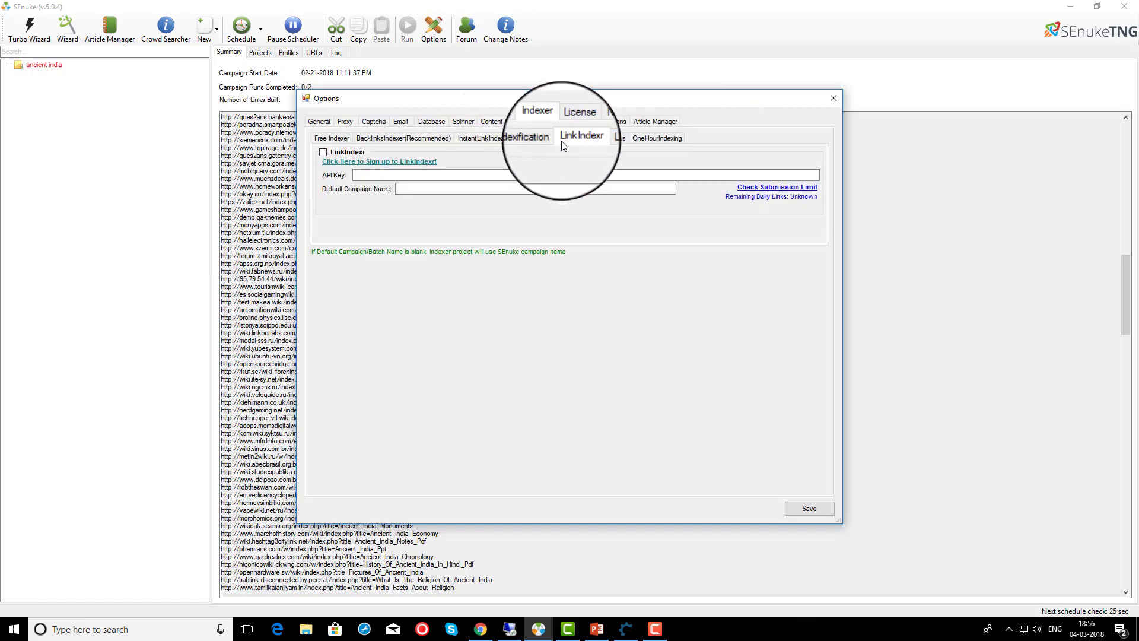
click(483, 139)
click(403, 138)
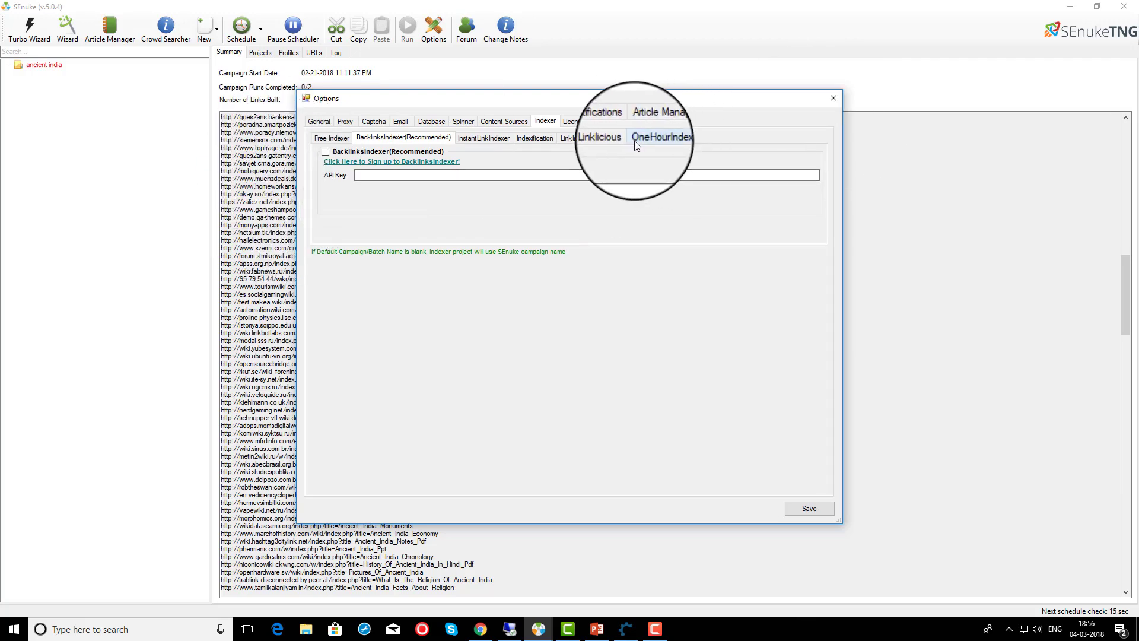
- Review the license, notification and article manager settings, and save the options
click(574, 122)
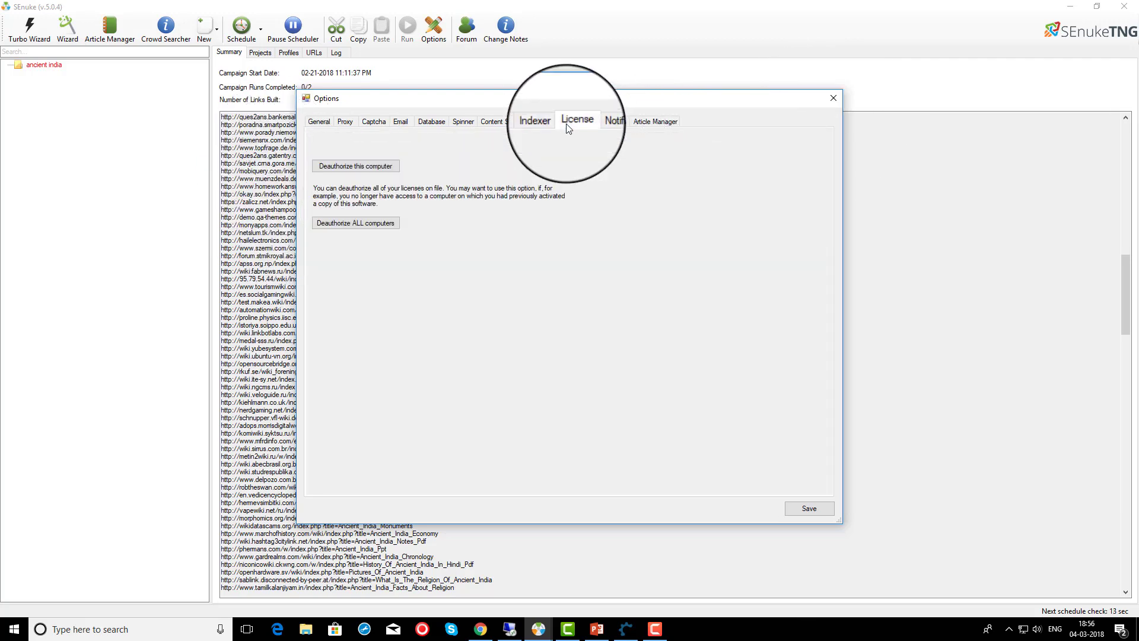
click(610, 125)
click(654, 120)
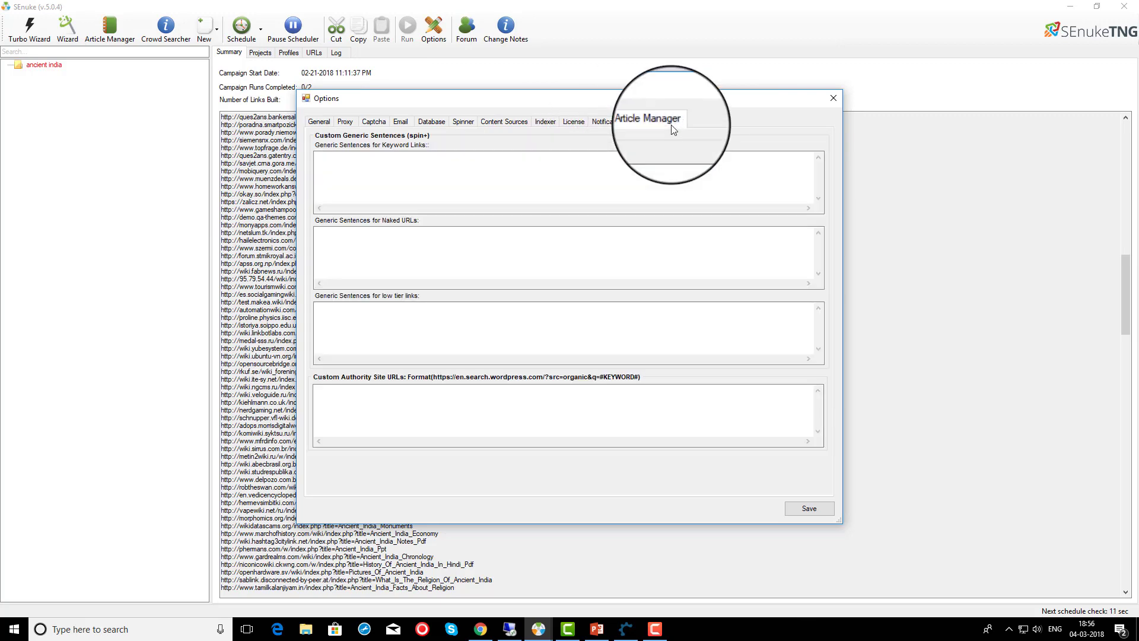
click(816, 508)
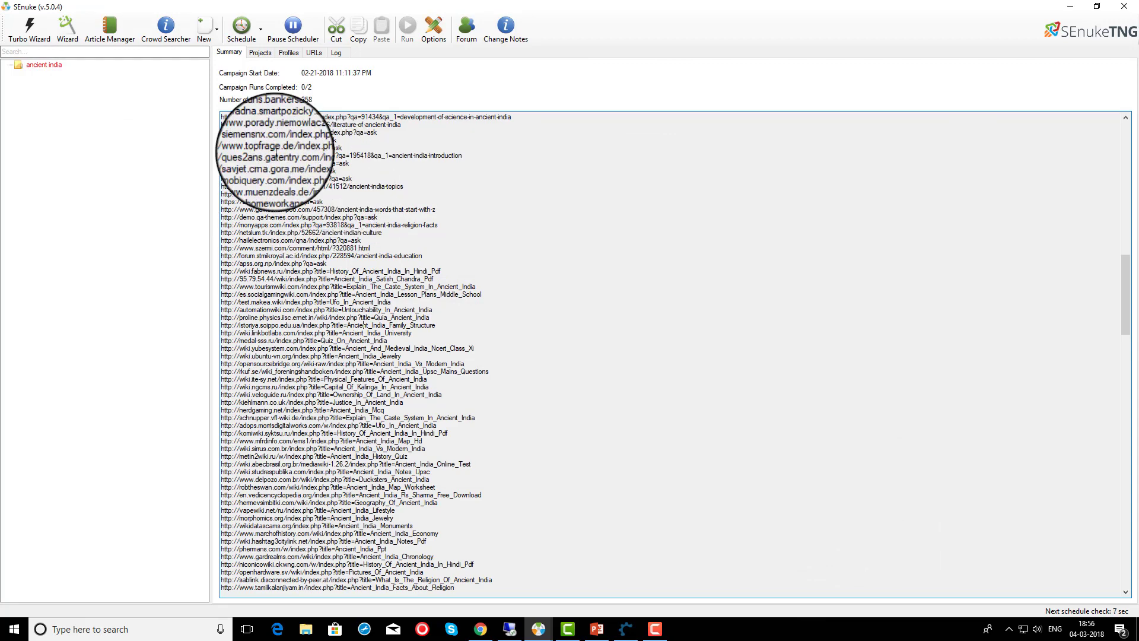
- Look over the built links, examine the Mysterious India keyword's search details in the Crowd Searcher, and close it
drag(276, 153, 432, 419)
click(407, 308)
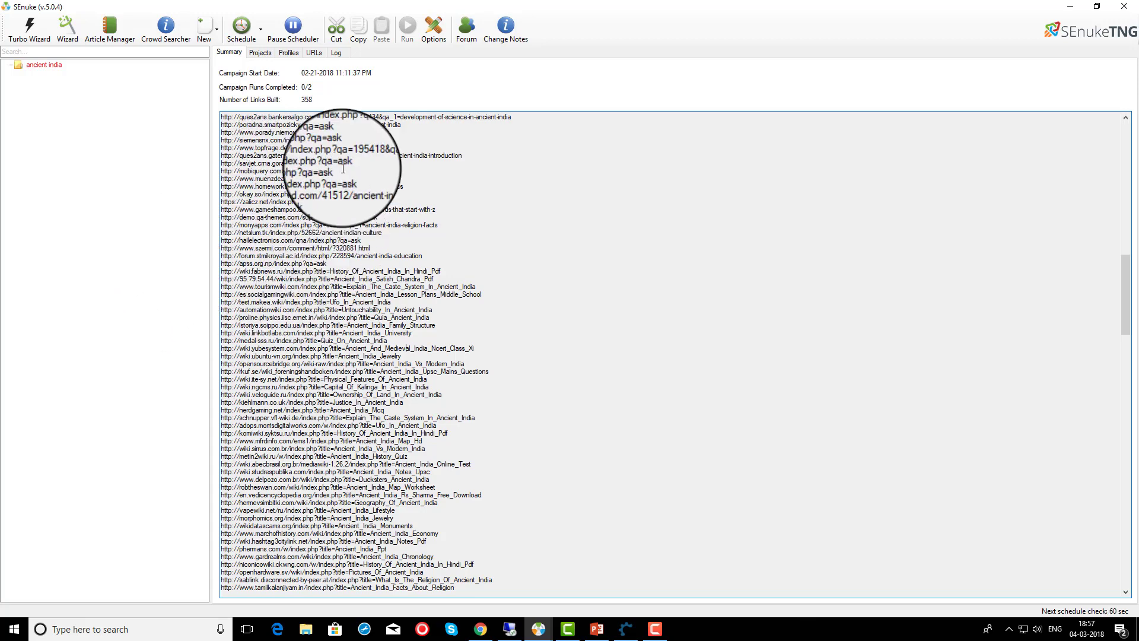
click(178, 41)
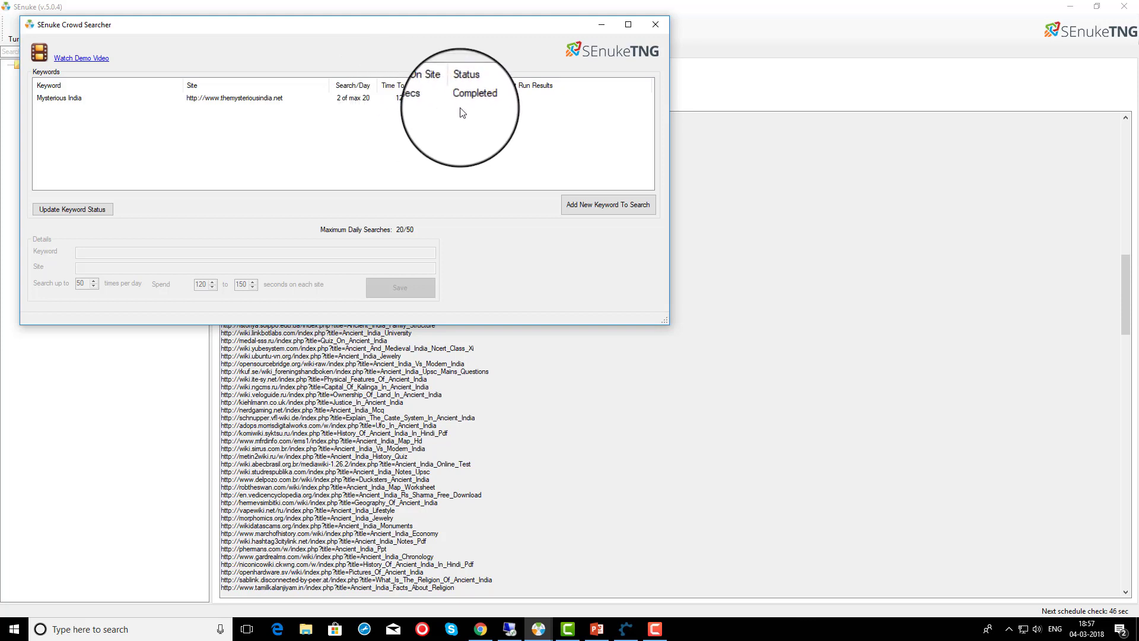
click(224, 98)
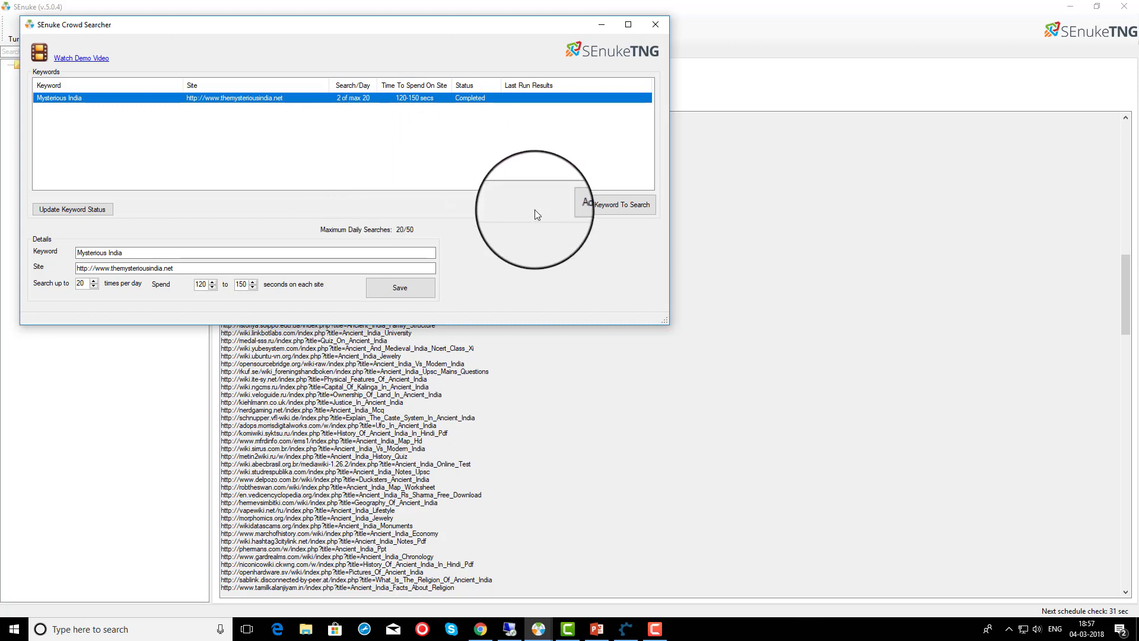
click(661, 33)
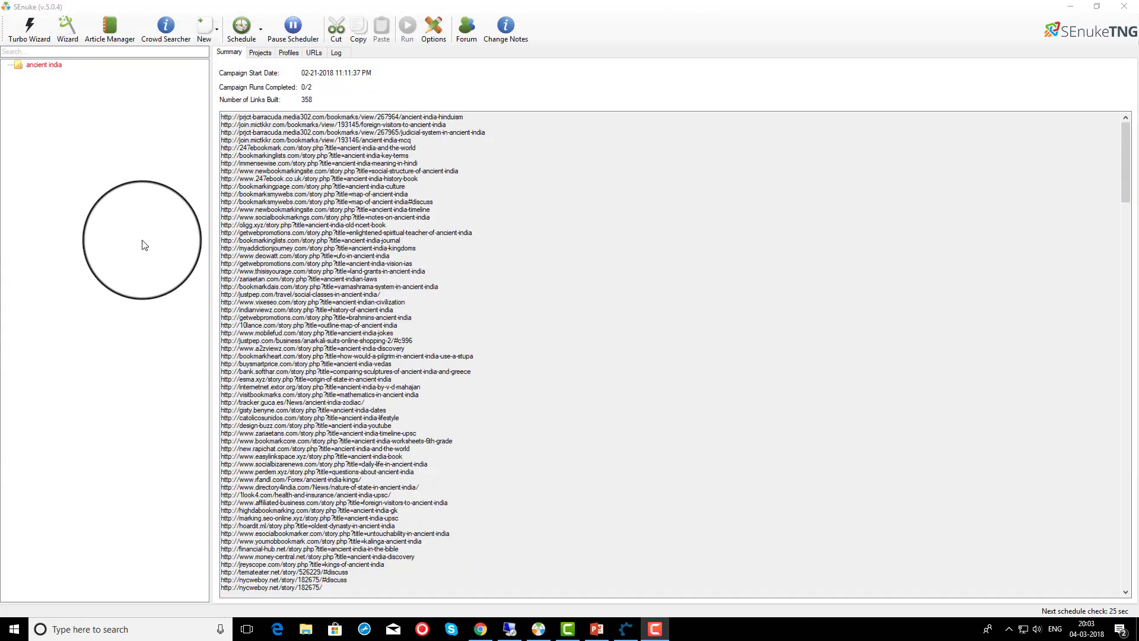
- Start a new campaign wizard, switch to Kontent Machine and return to the kwebby.com campaign's content settings
click(70, 26)
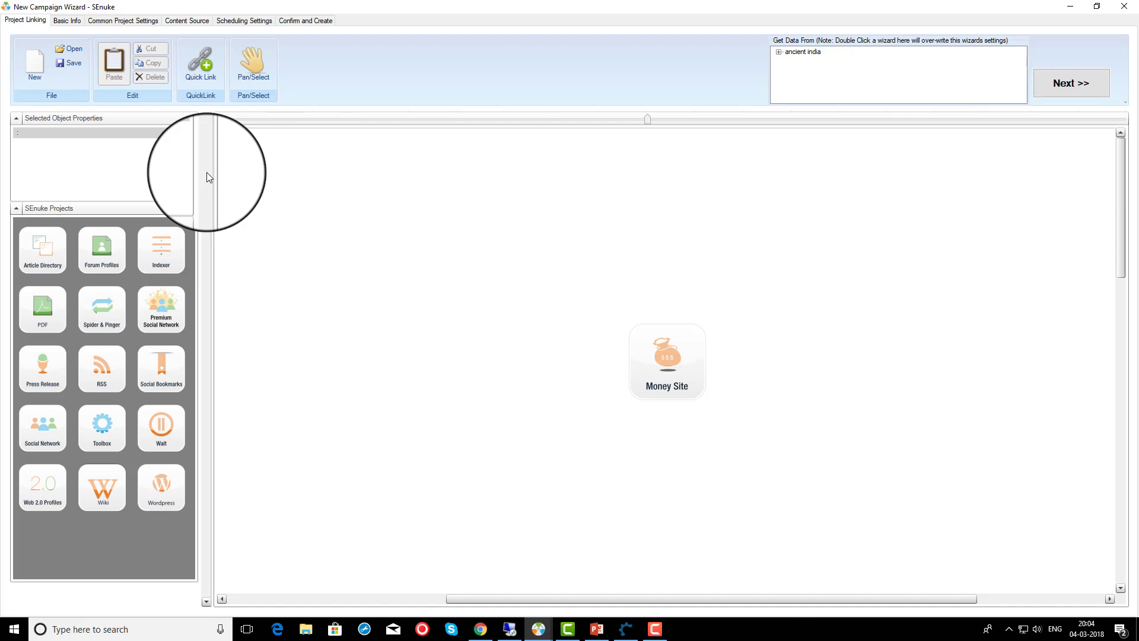
click(622, 630)
click(571, 369)
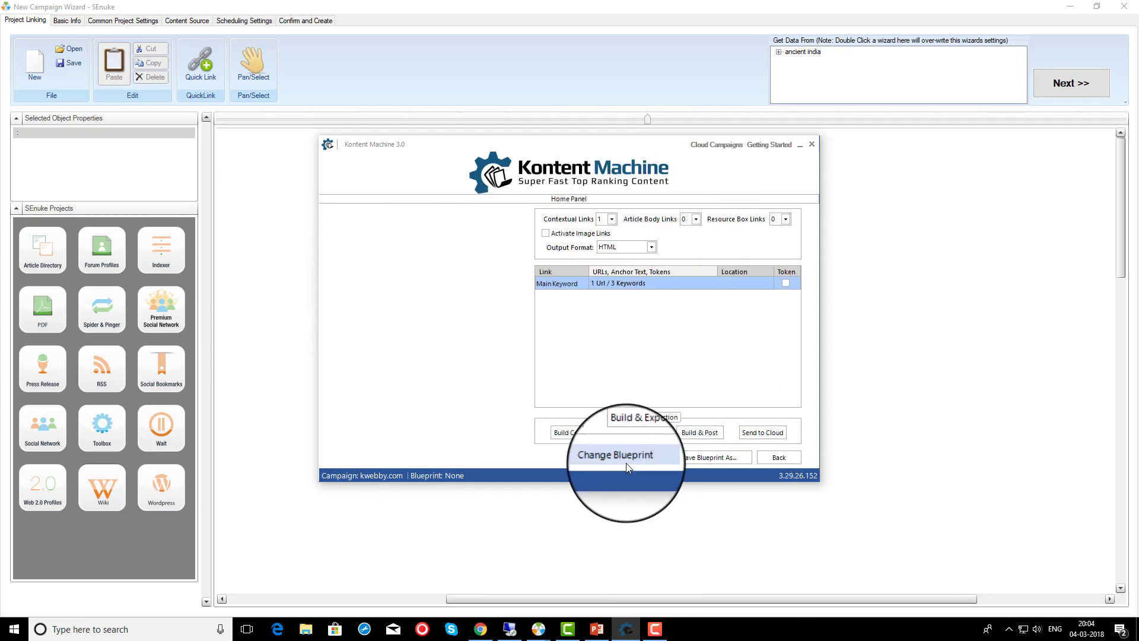
click(777, 455)
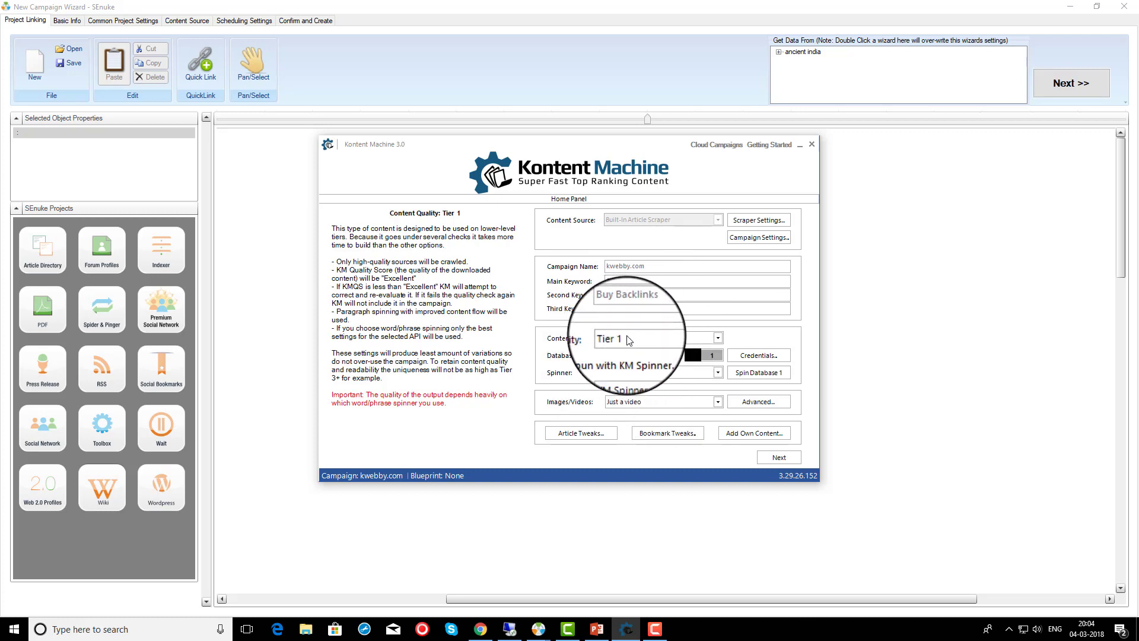
- Compare the Tier 1, Tier 2 and Tier 3+ content quality descriptions, leaving Tier 1 selected
click(629, 340)
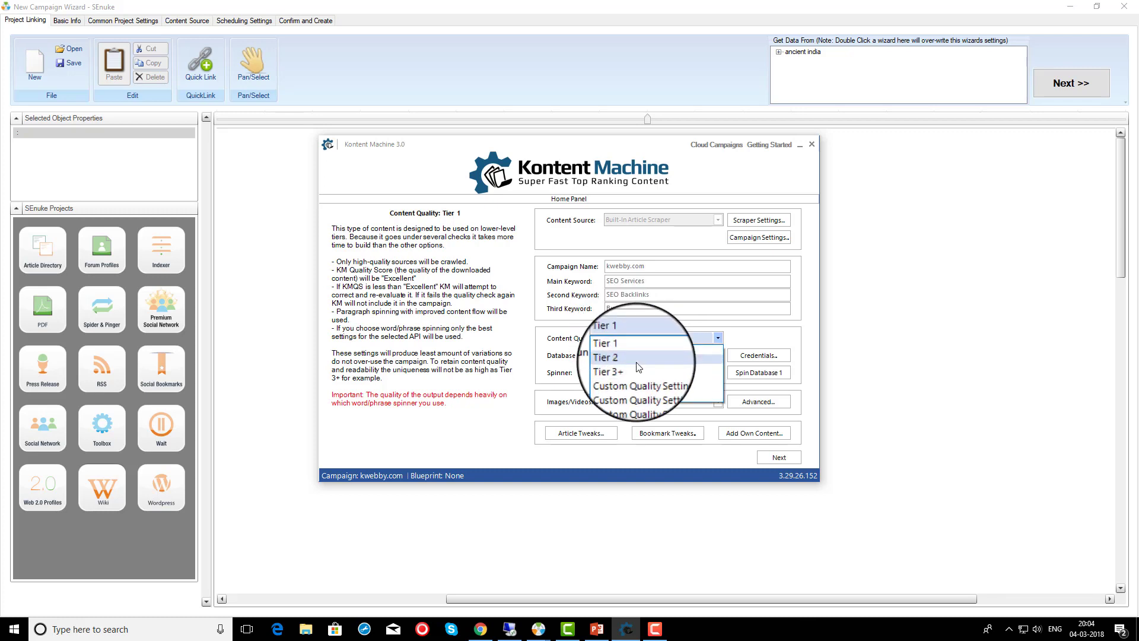
click(481, 309)
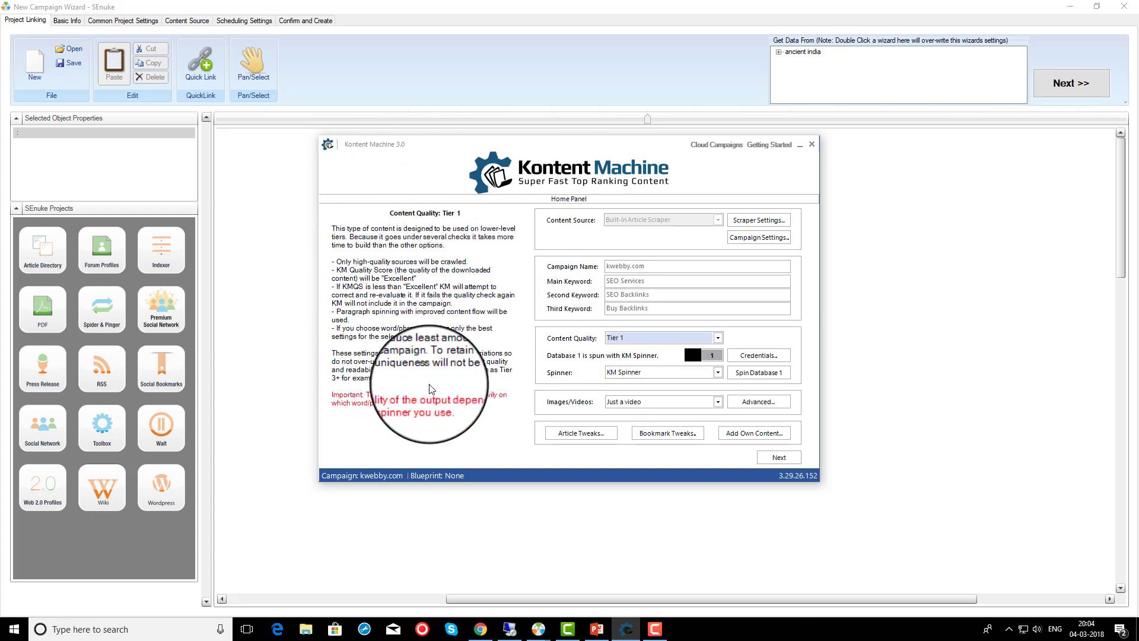
click(691, 337)
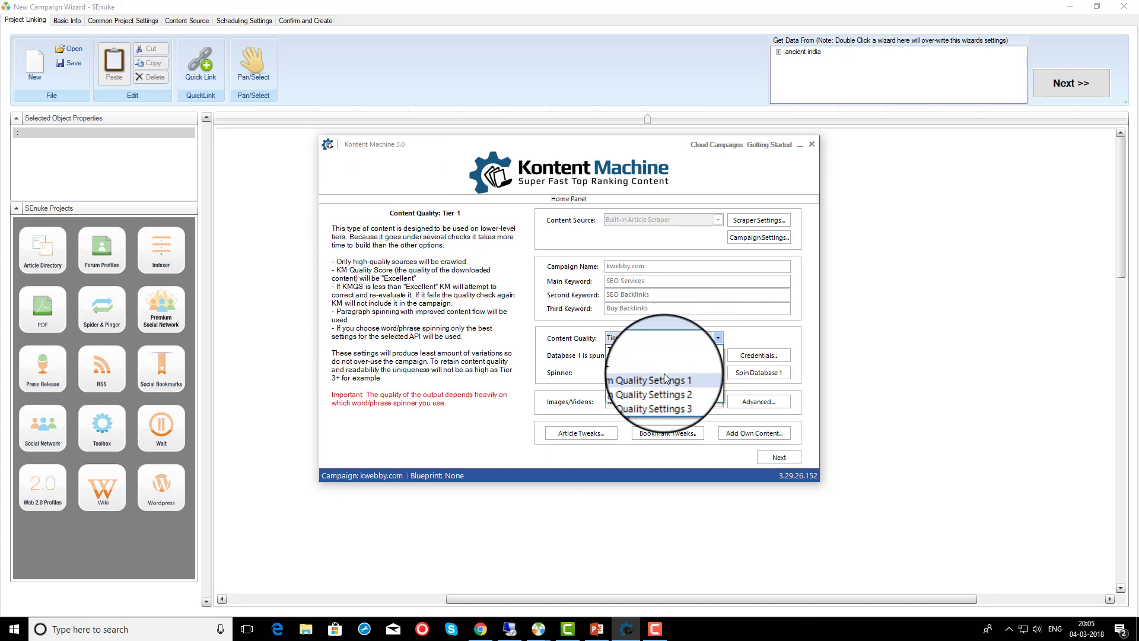
click(647, 356)
click(643, 336)
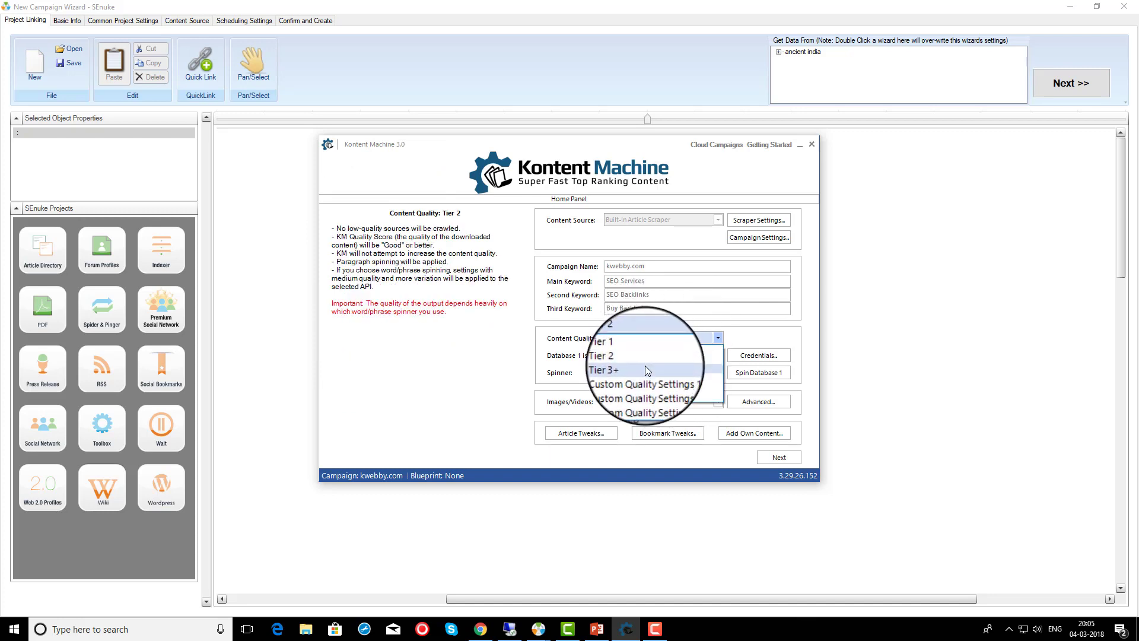
click(646, 369)
click(660, 337)
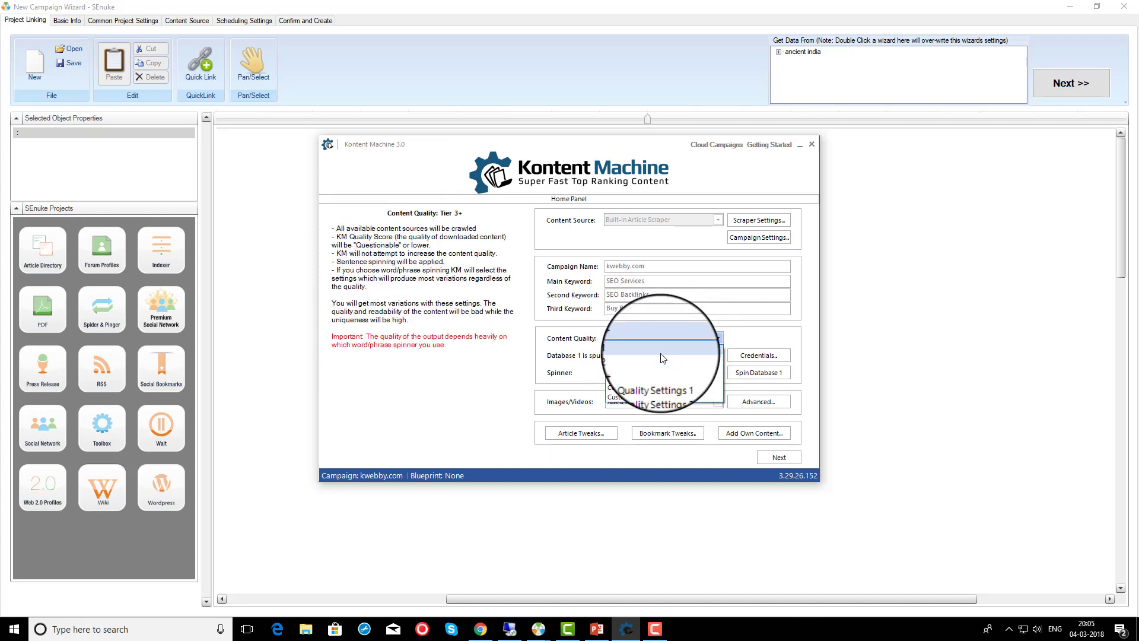
click(663, 357)
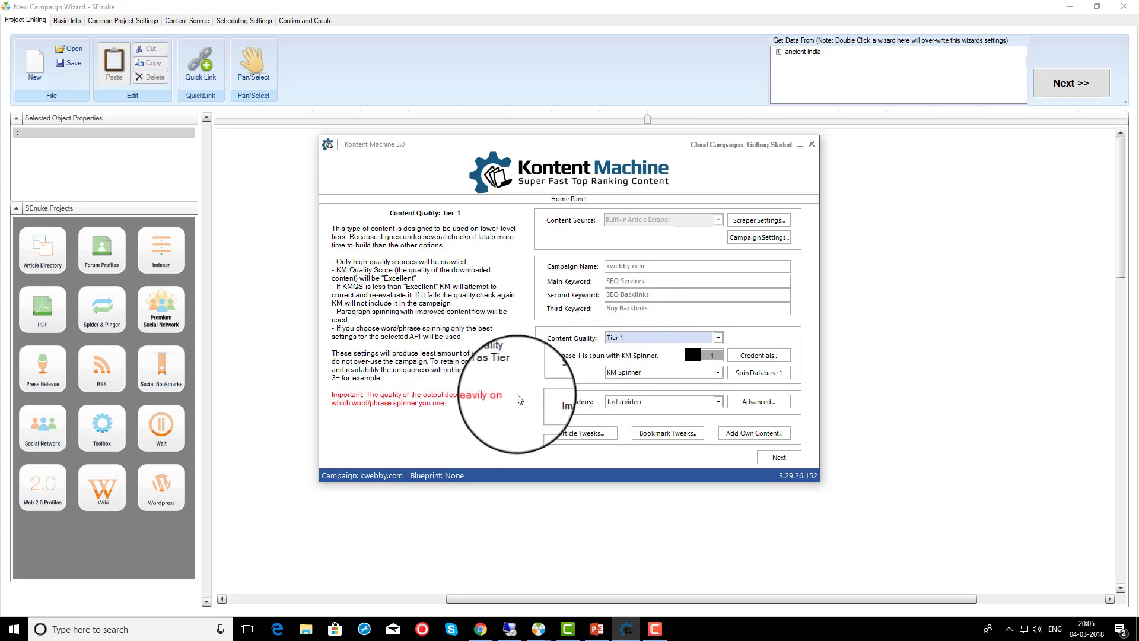
- Review the spinner and images/videos choices, keeping KM Spinner and Just a video selected
click(659, 373)
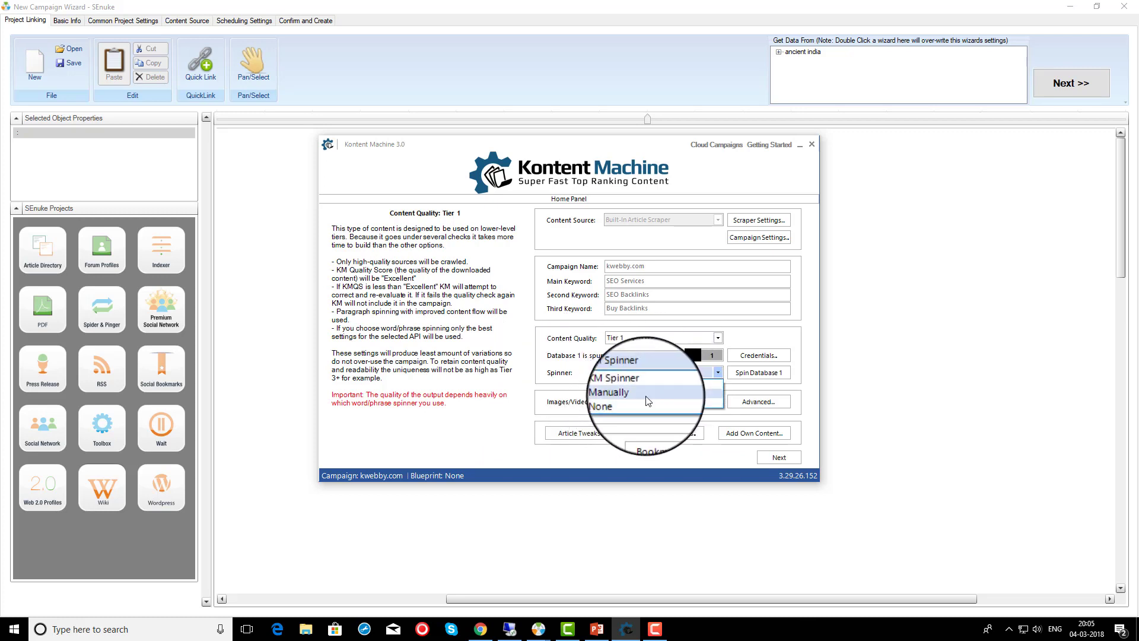
click(581, 337)
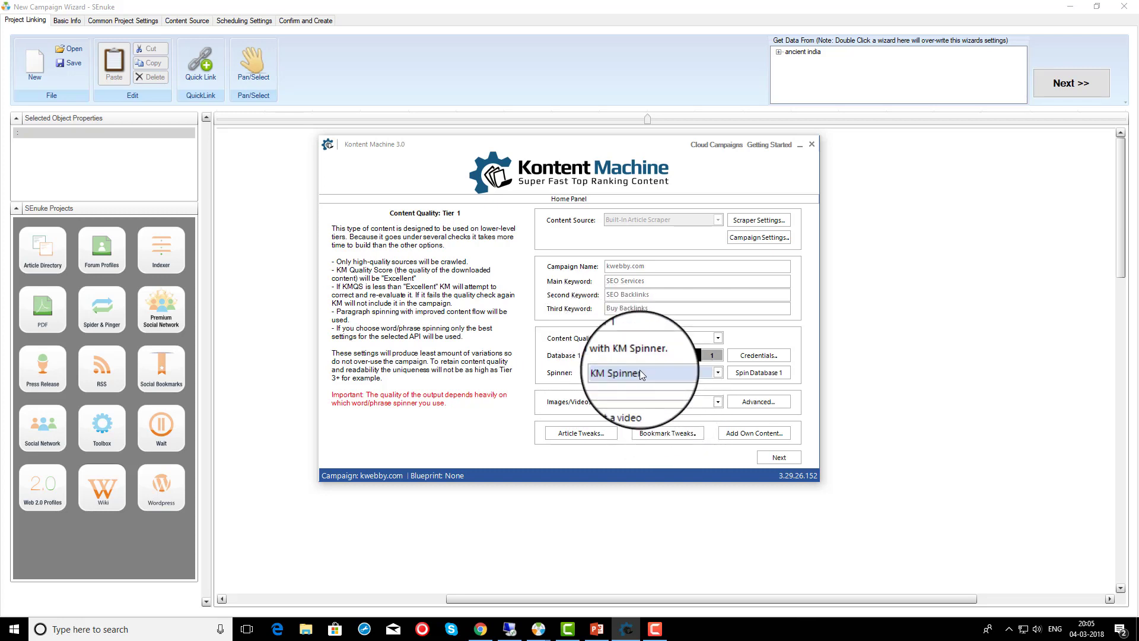
click(649, 401)
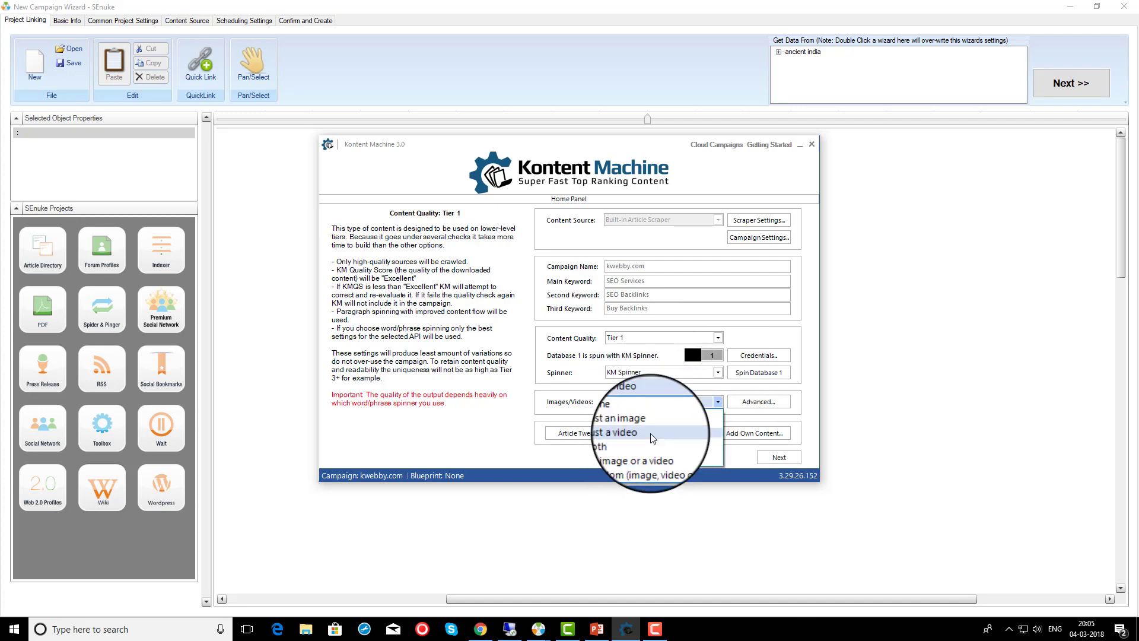
click(596, 418)
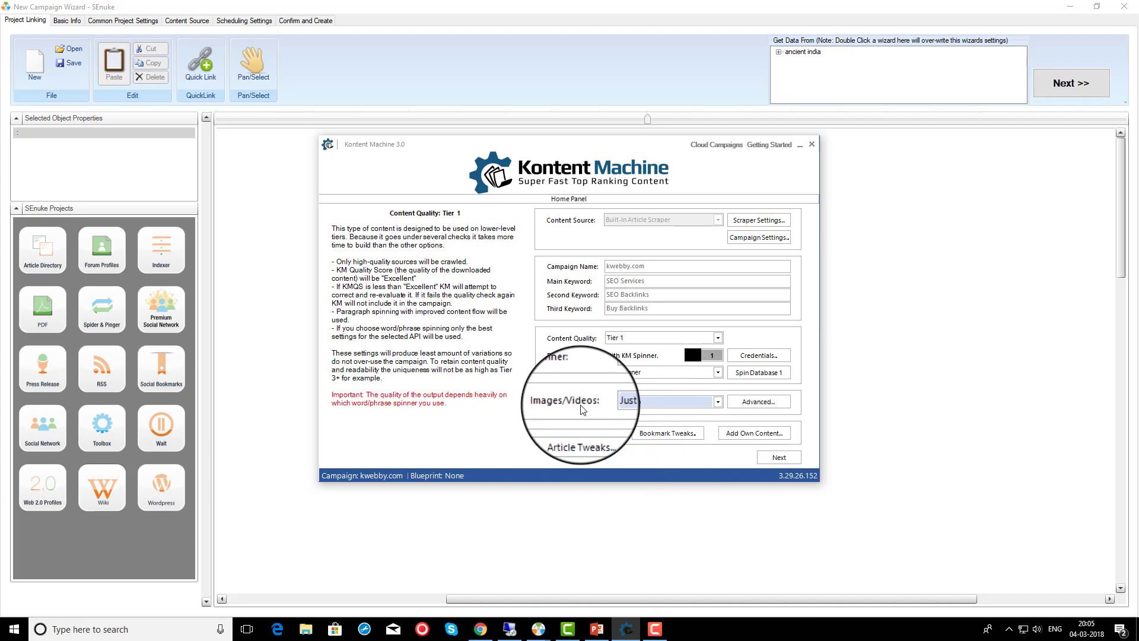
click(626, 406)
click(683, 429)
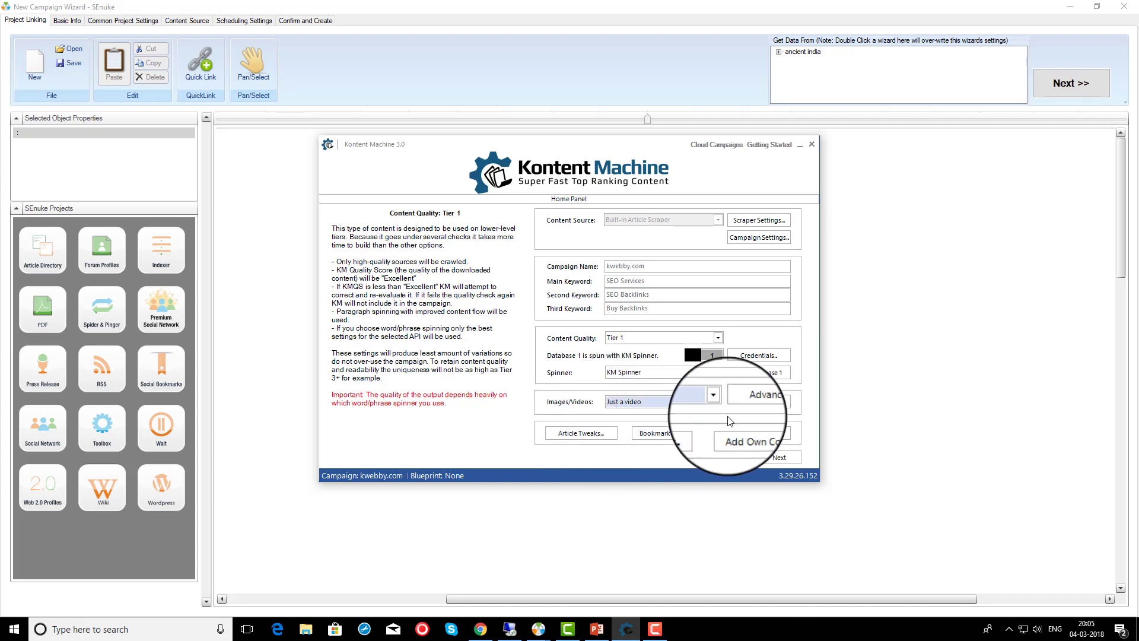
- Try using Own videos in the Add Own Content settings, view the video URL entry, and cancel the changes
click(753, 433)
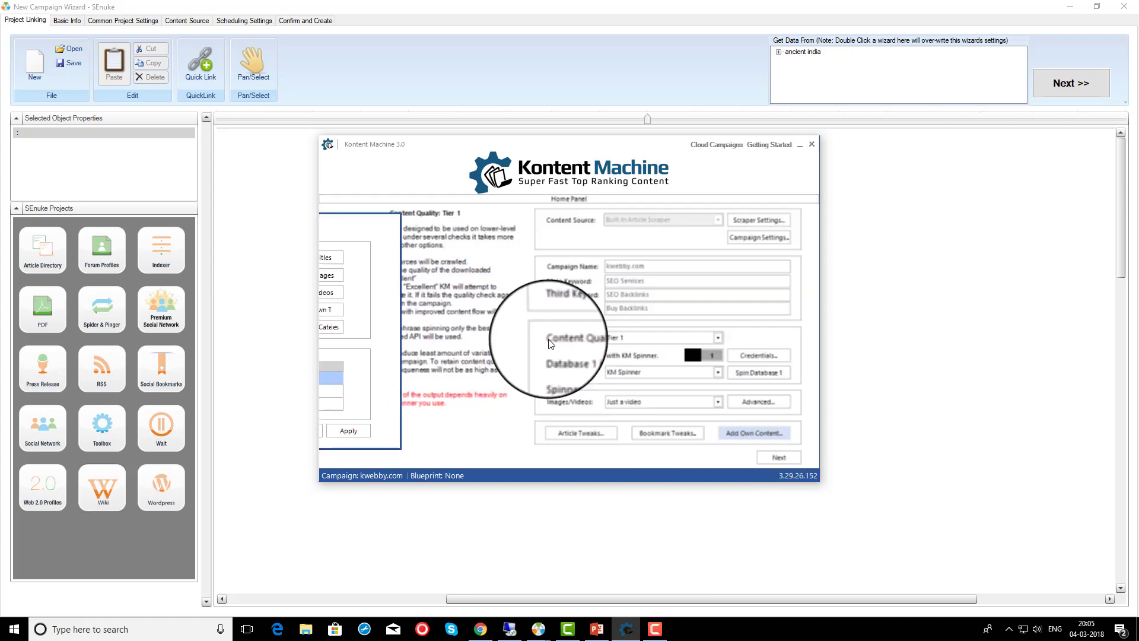
click(427, 274)
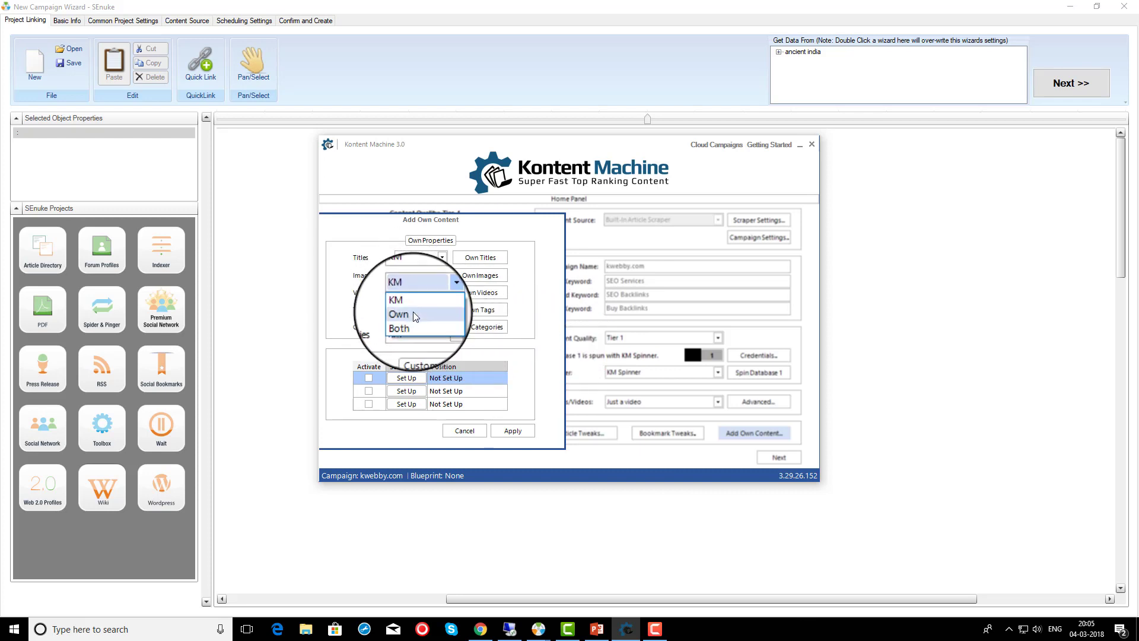
click(413, 314)
click(461, 296)
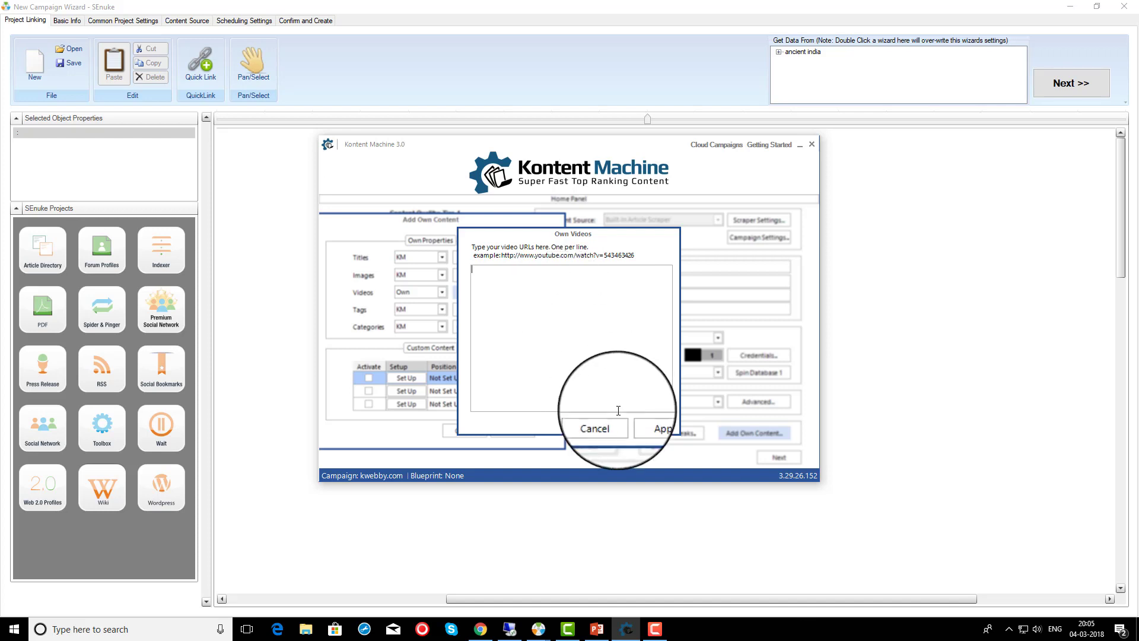
click(594, 427)
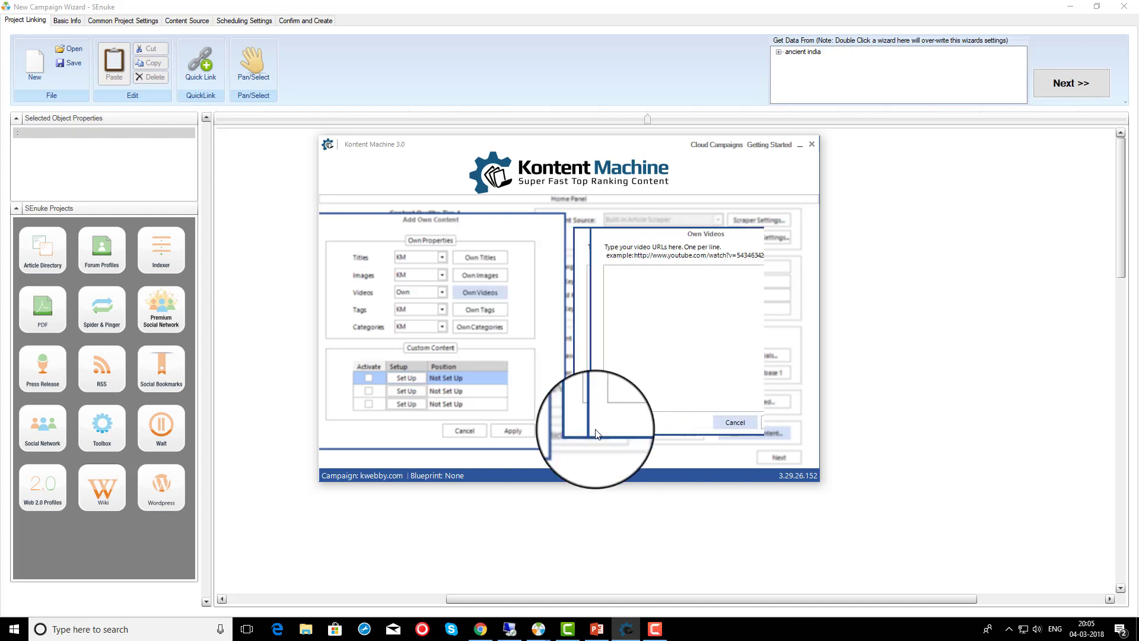
click(474, 432)
- Set the campaign's images/videos option to Just an image
click(639, 402)
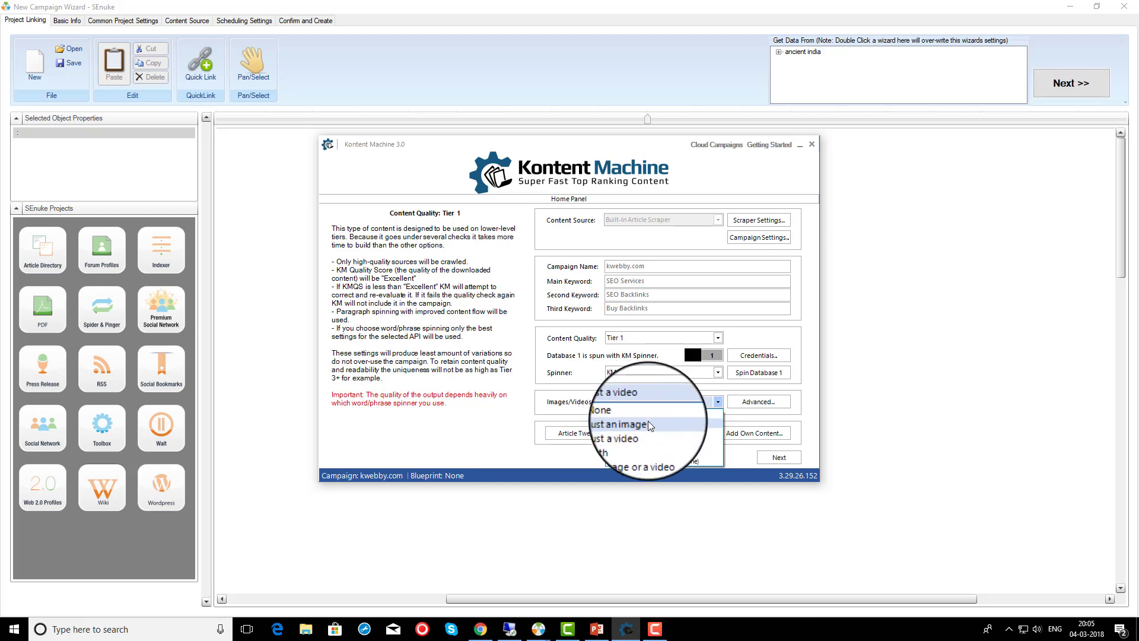
click(649, 422)
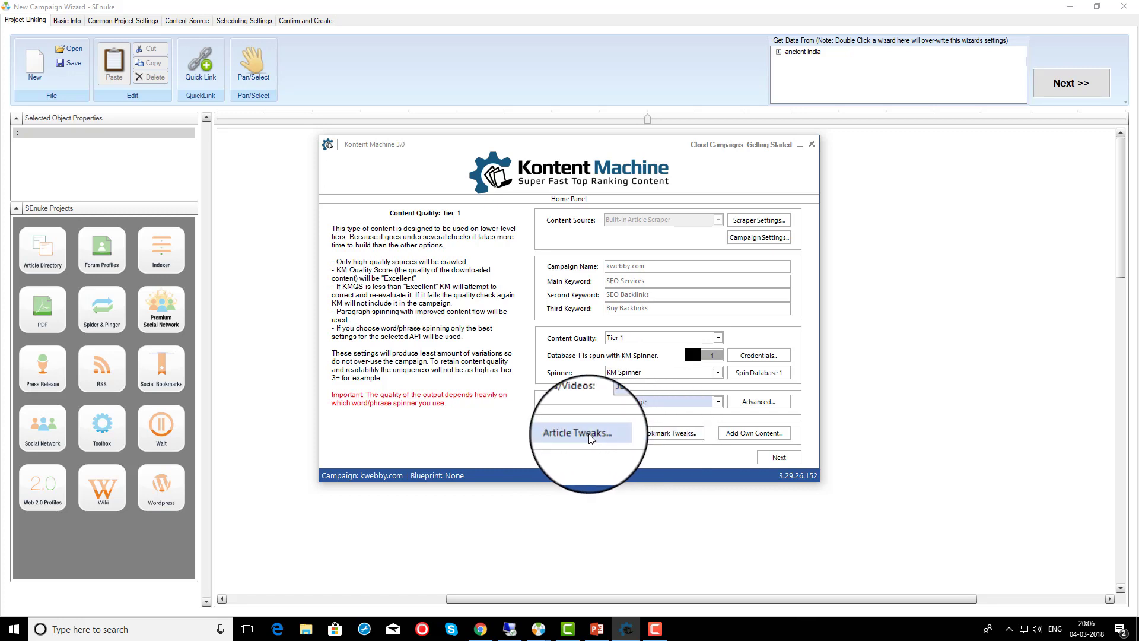
- Continue to the link settings, review the Main Keyword contextual link's URL and keywords, and accept them
click(779, 457)
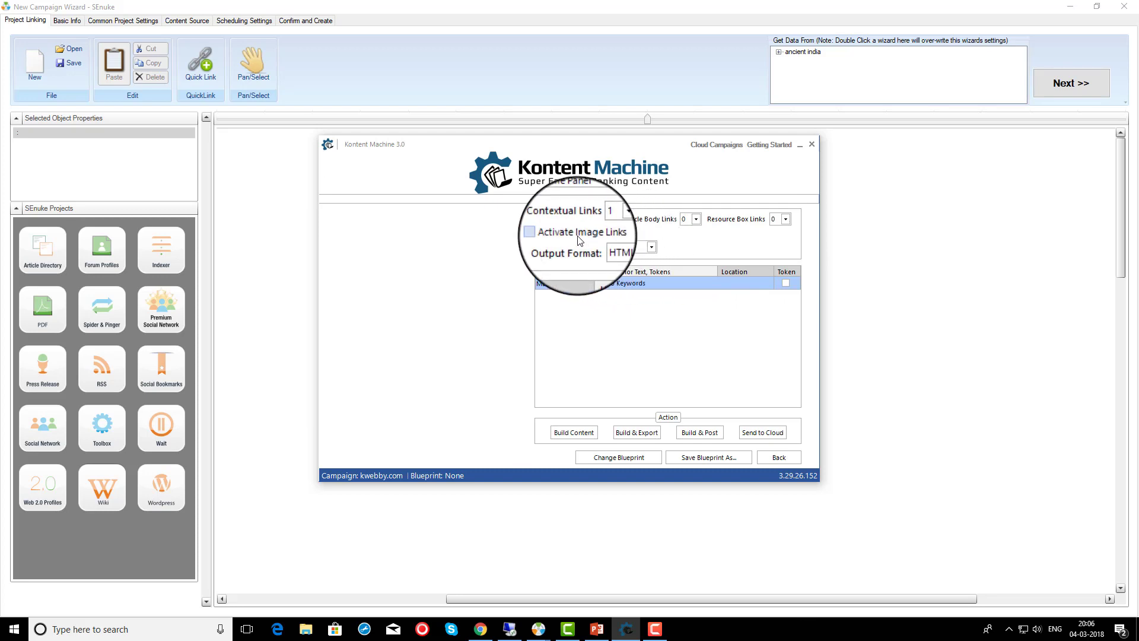
double_click(570, 351)
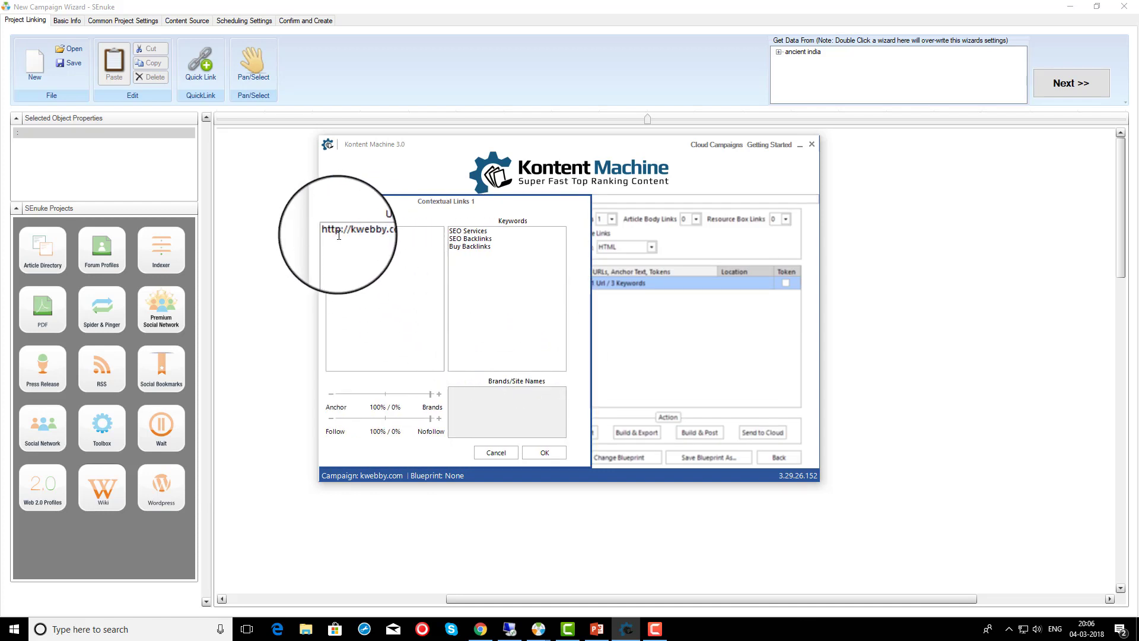
click(558, 454)
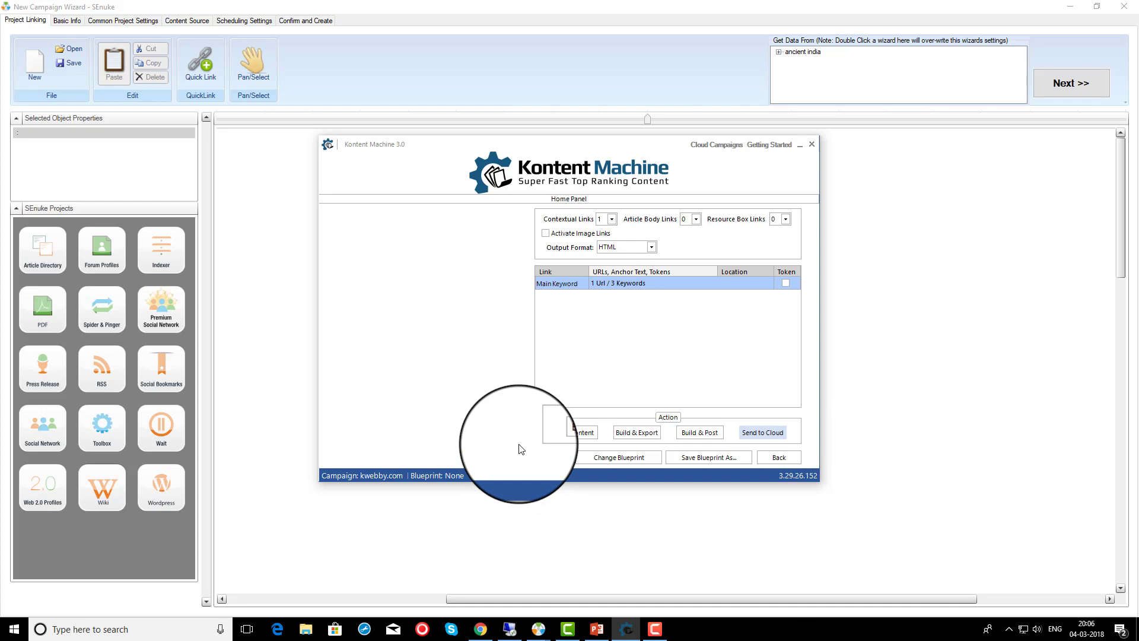
- Review the campaign's Send to Cloud details and close Kontent Machine
click(665, 358)
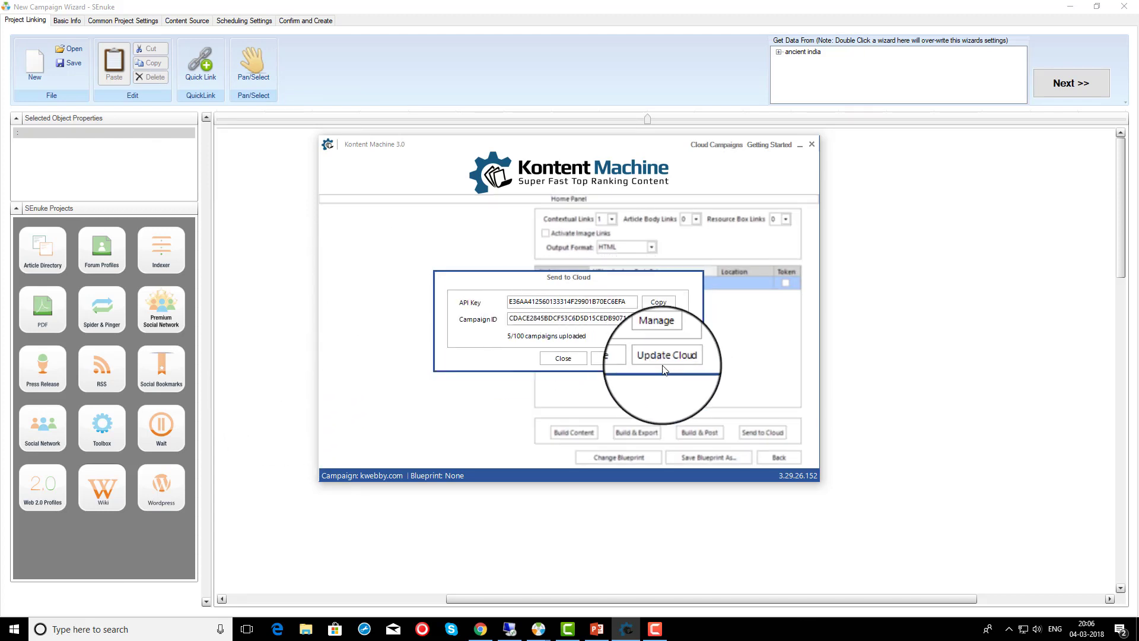
click(563, 358)
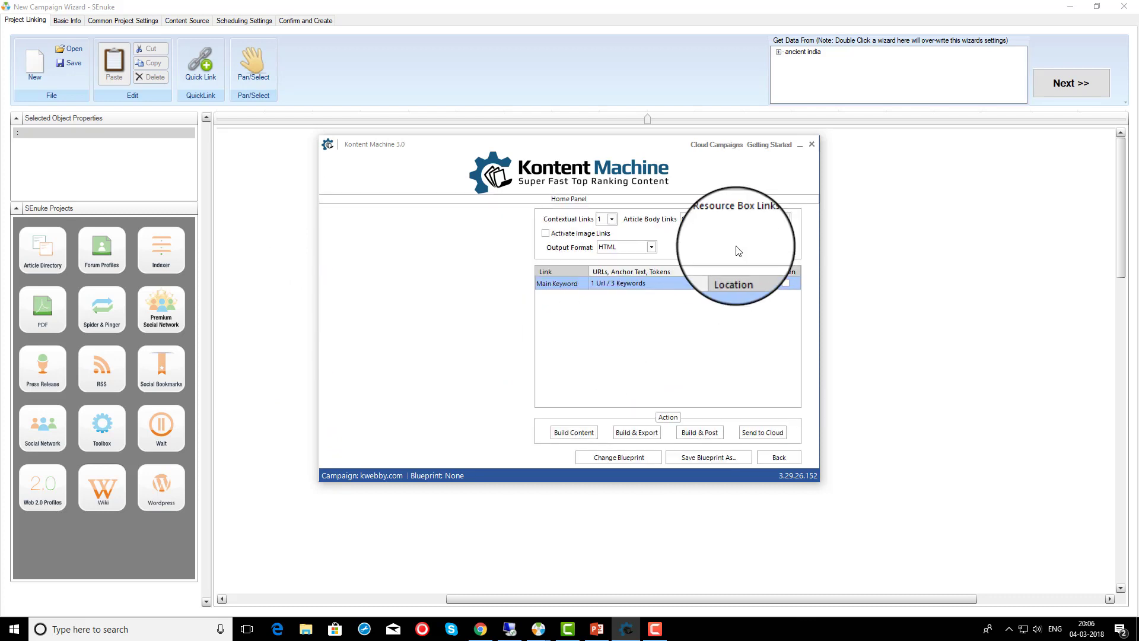
click(811, 144)
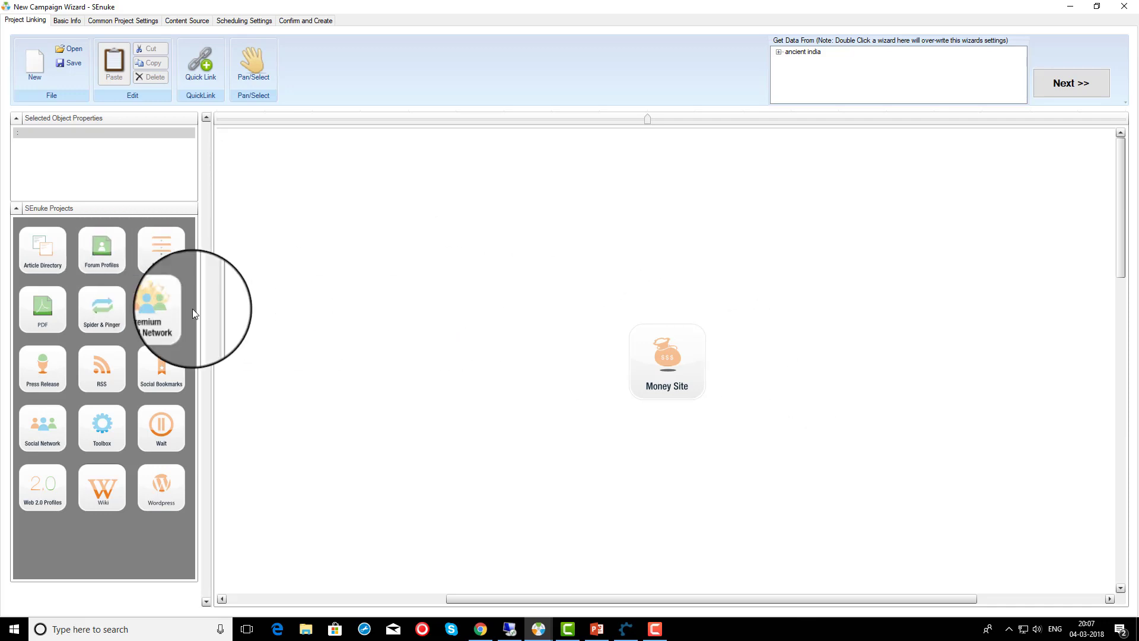
- Load the TNG template ending in "& One For All" as the linking layout and look over its project diagram
click(74, 50)
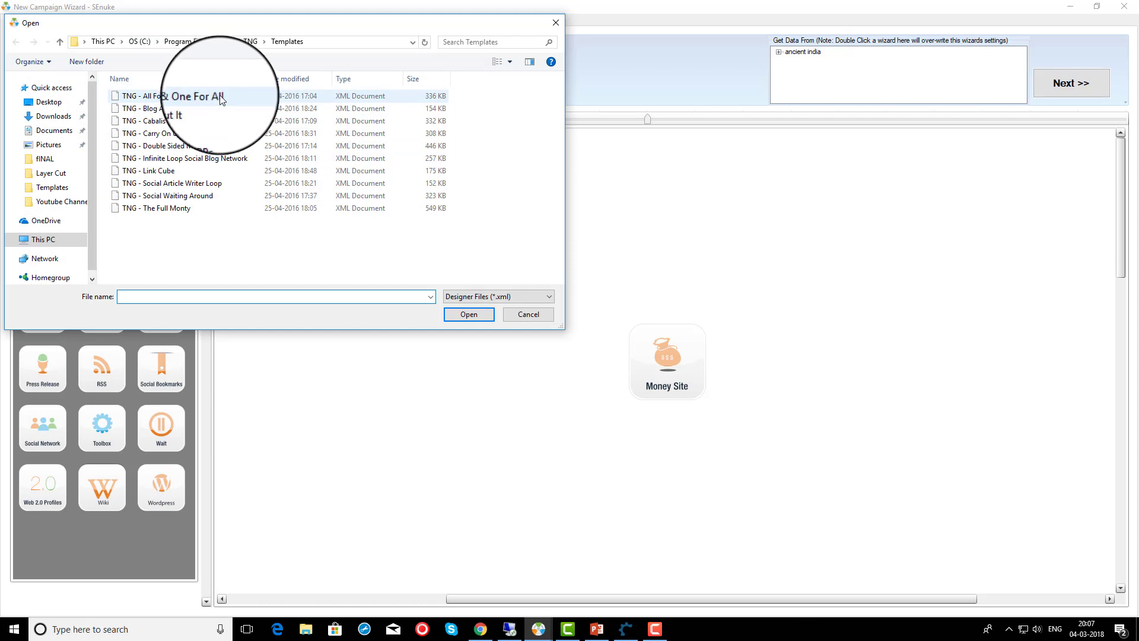
double_click(223, 99)
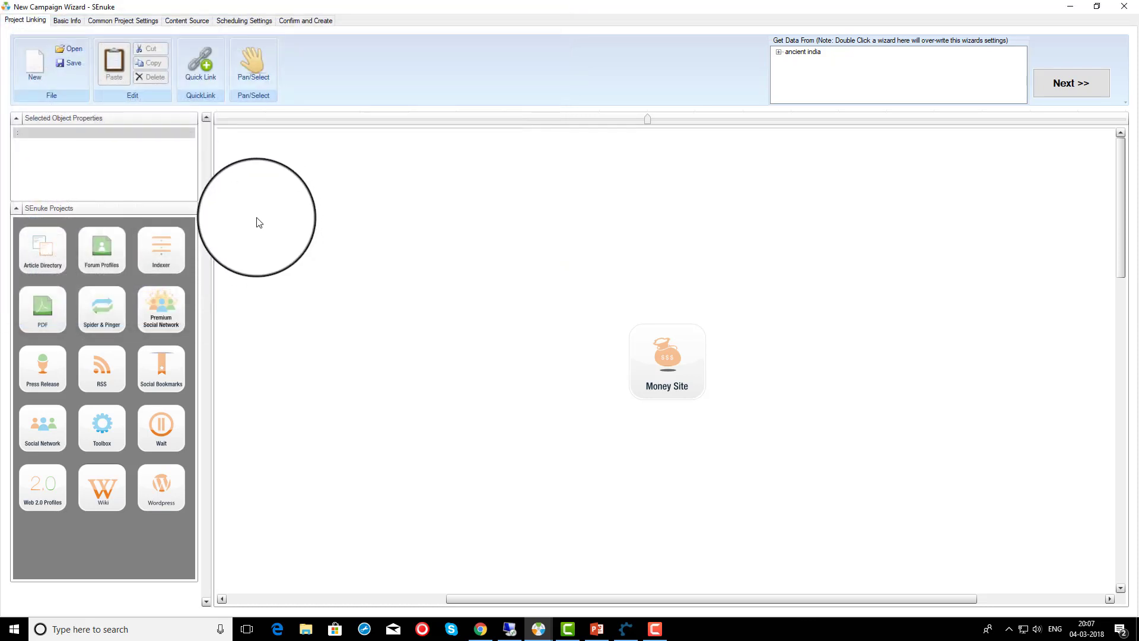
scroll(688, 353, down, 5)
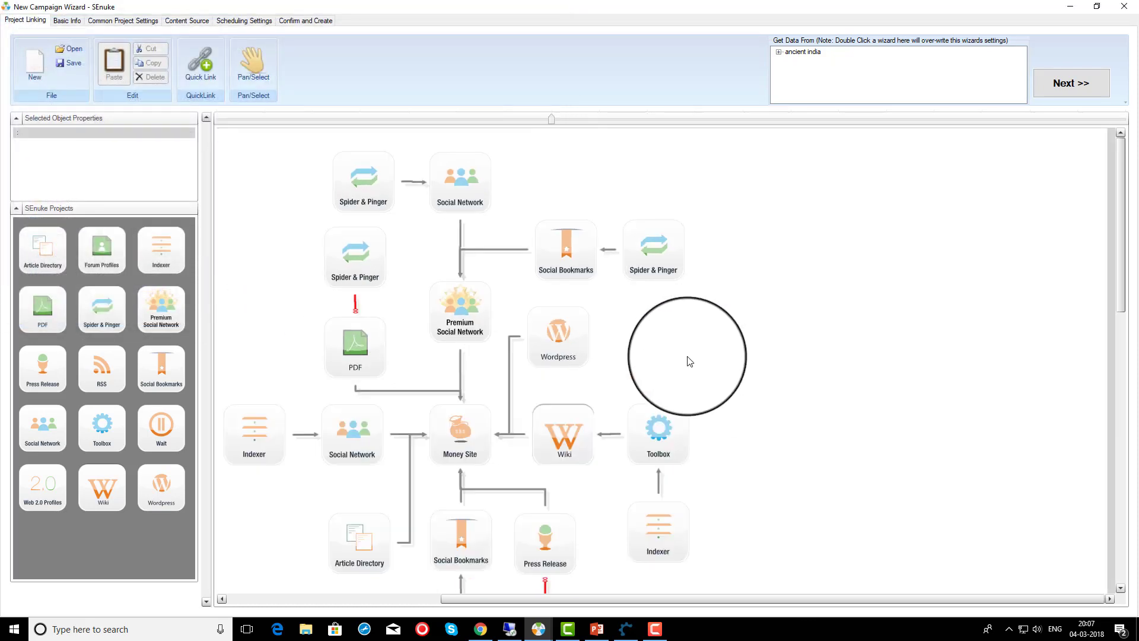
scroll(648, 496, up, 2)
scroll(559, 407, down, 2)
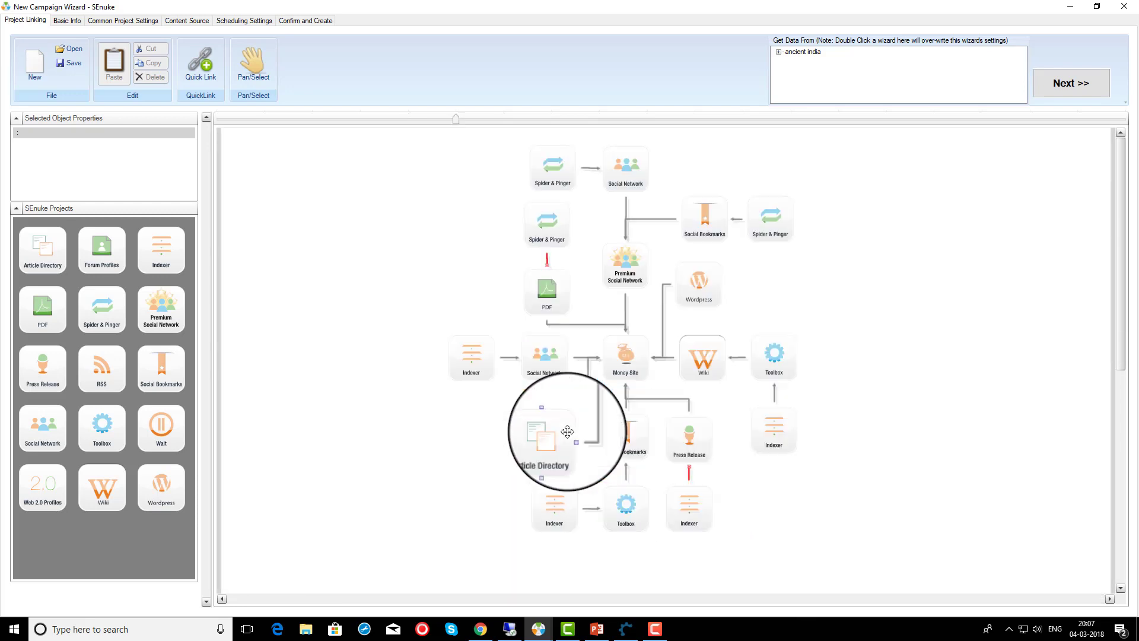
scroll(590, 390, up, 1)
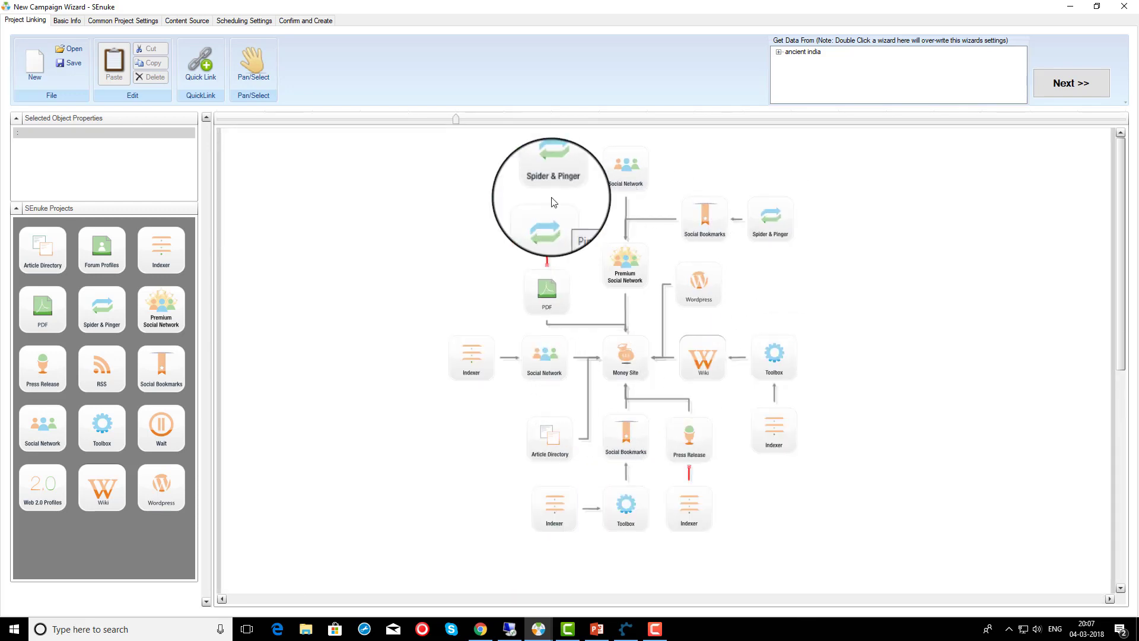
- Proceed to the basic info, name the campaign kwebby.com and accept the suggested number of profiles
click(1072, 92)
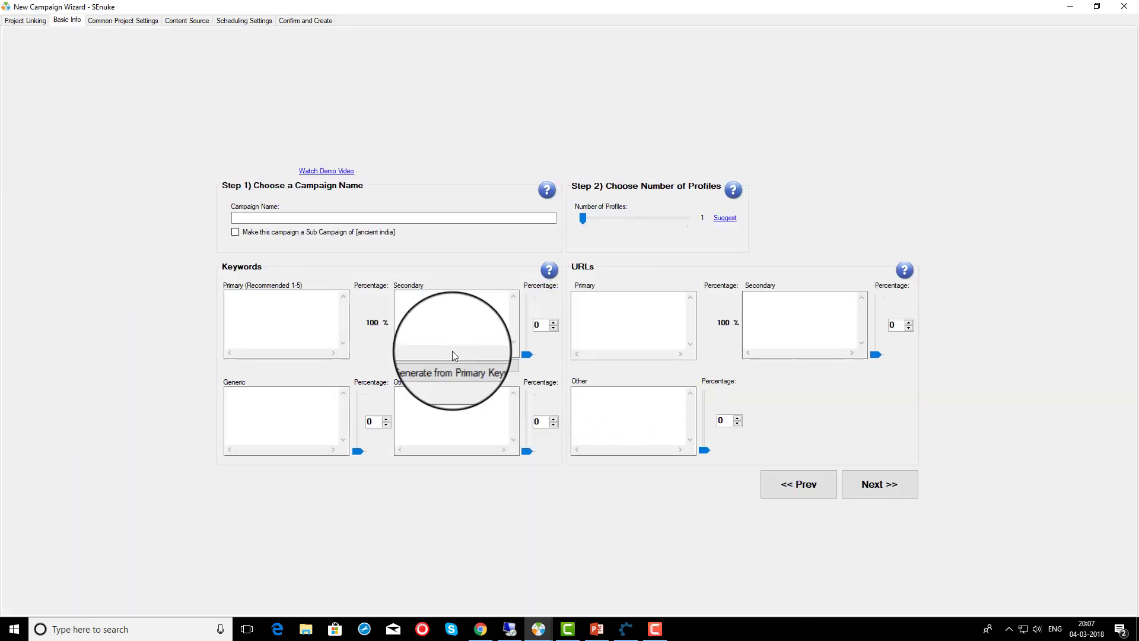
click(400, 220)
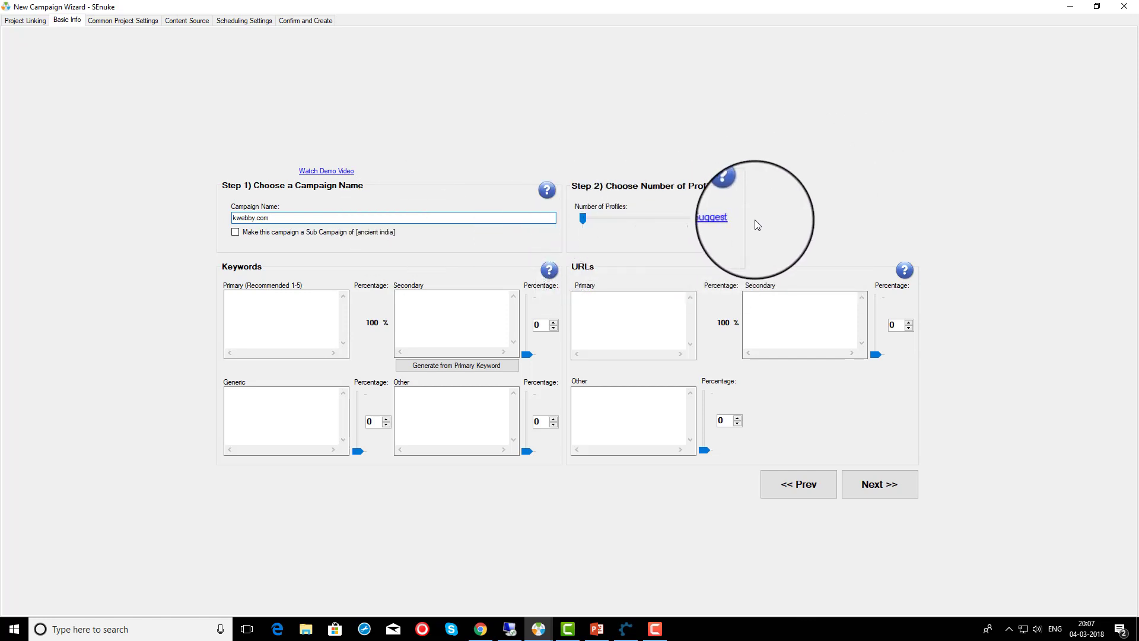
click(725, 217)
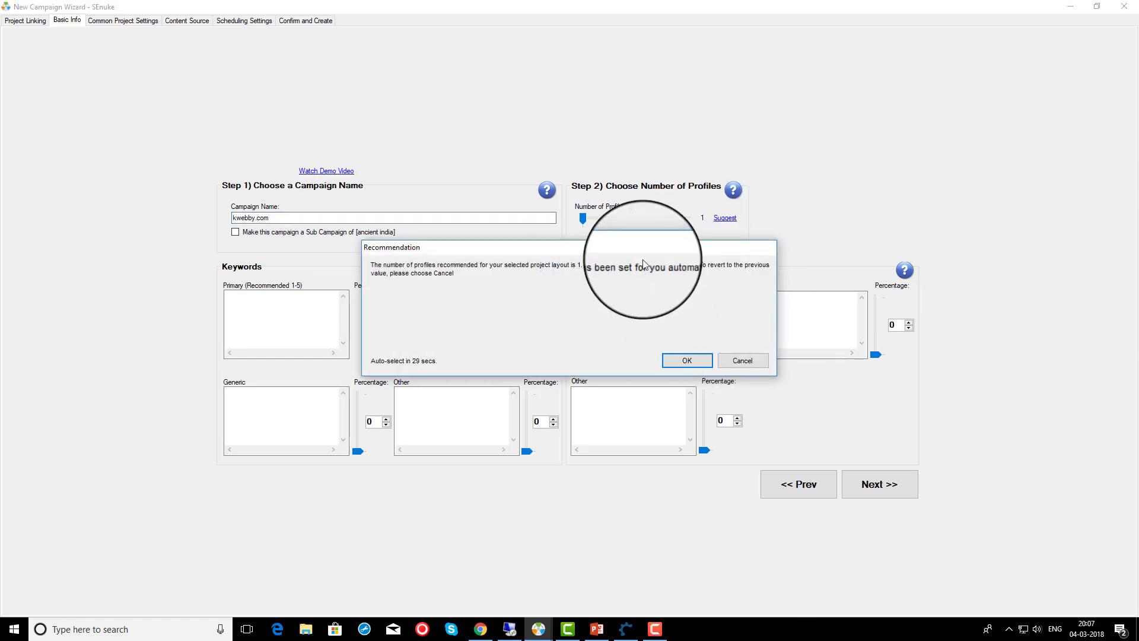
click(686, 360)
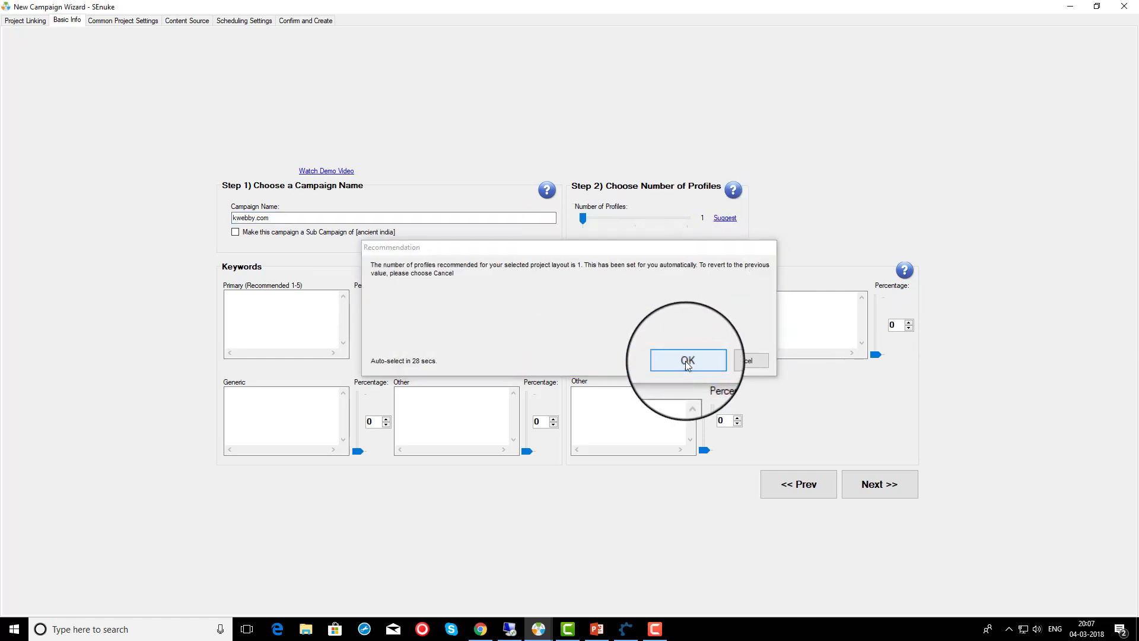
- Enter SEO Services, SEO Backlinks and Buy Backlinks as primary keywords and generate the secondary keywords from them
click(310, 325)
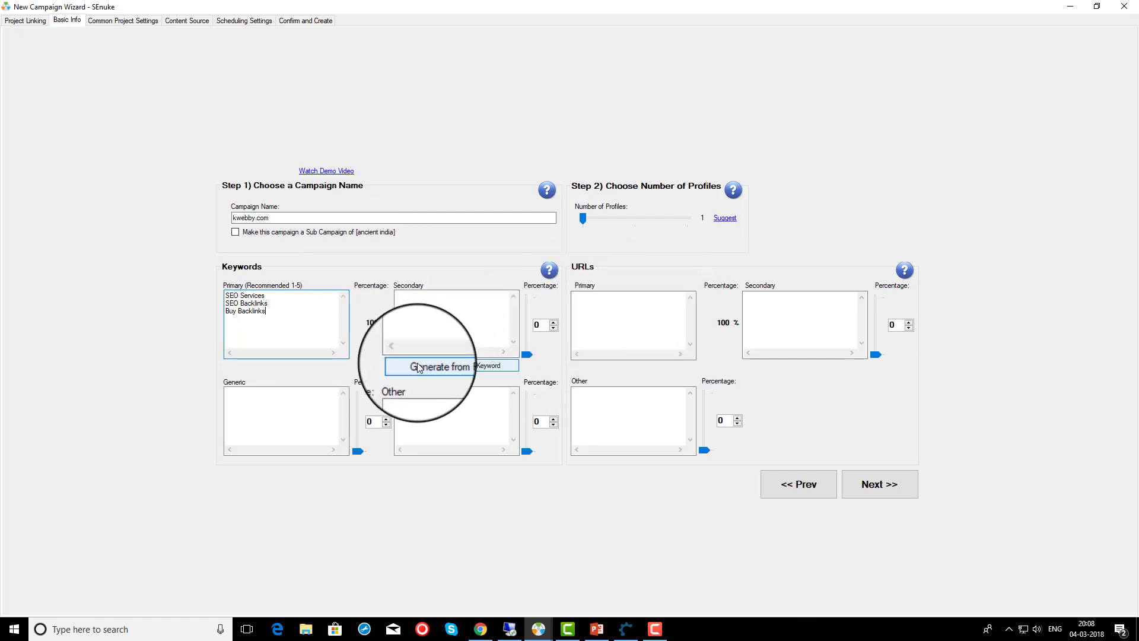
click(441, 366)
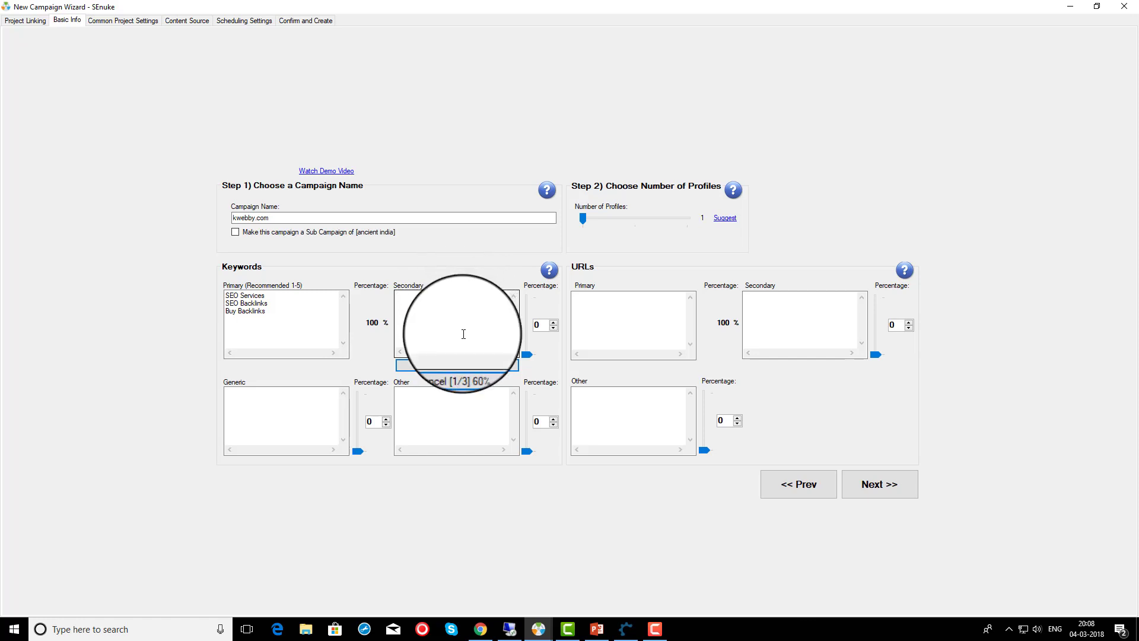
- Set the campaign's primary URL to kwebby.com
click(614, 315)
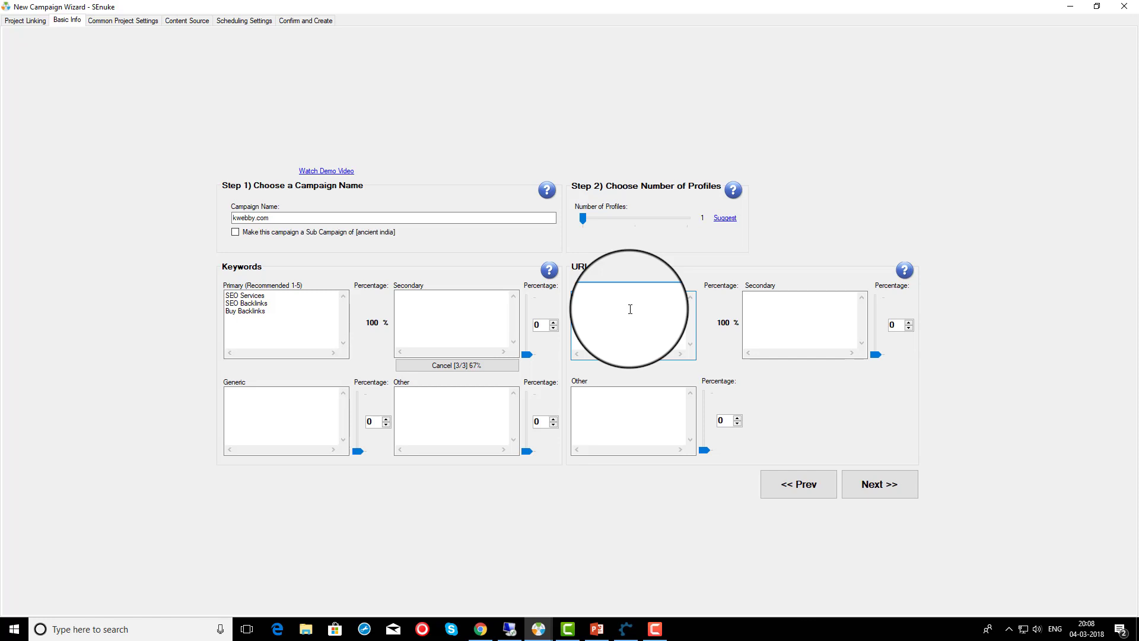
text(kwebby)
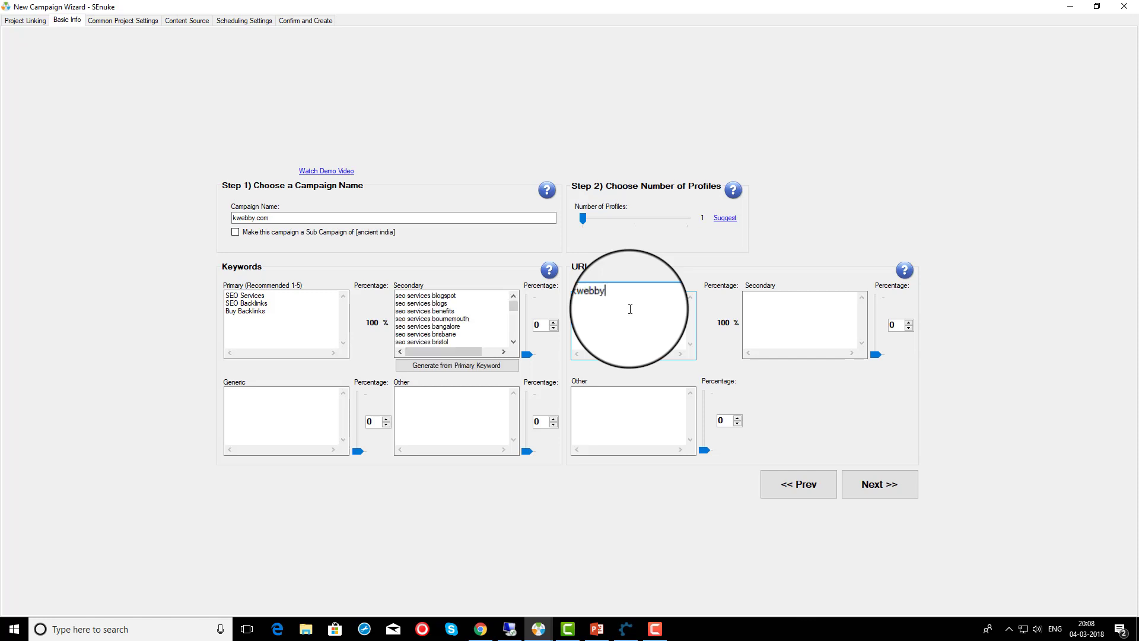
text(.com)
key(Tab)
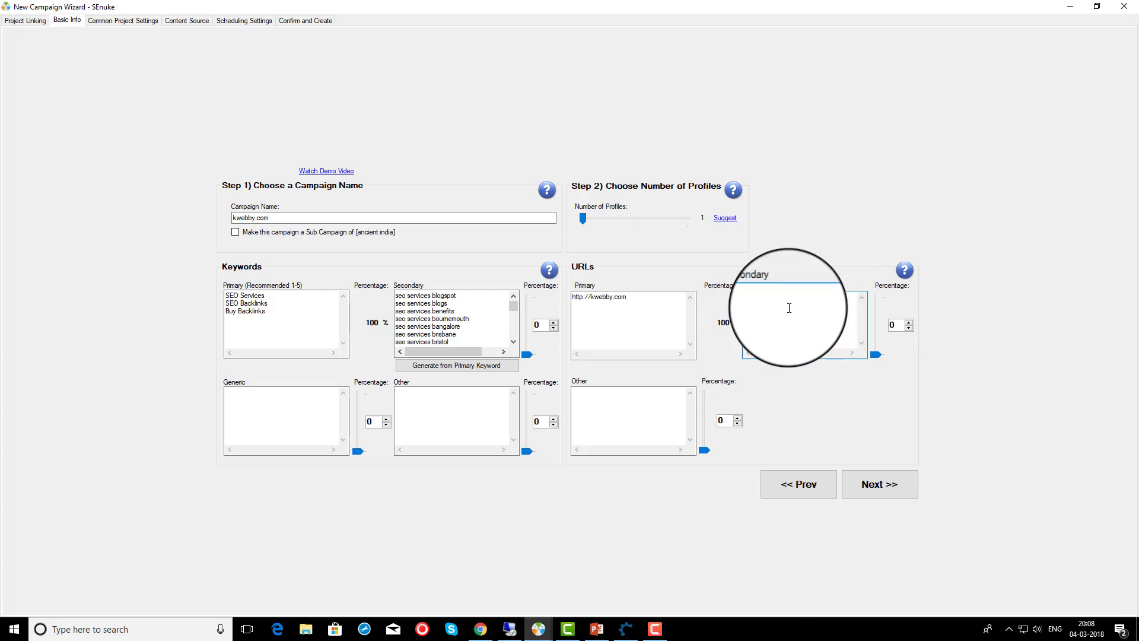
- Enter generic keywords click here, here, linked here, read more, more and more here, and set secondary to 20% and generic to 30%
click(256, 429)
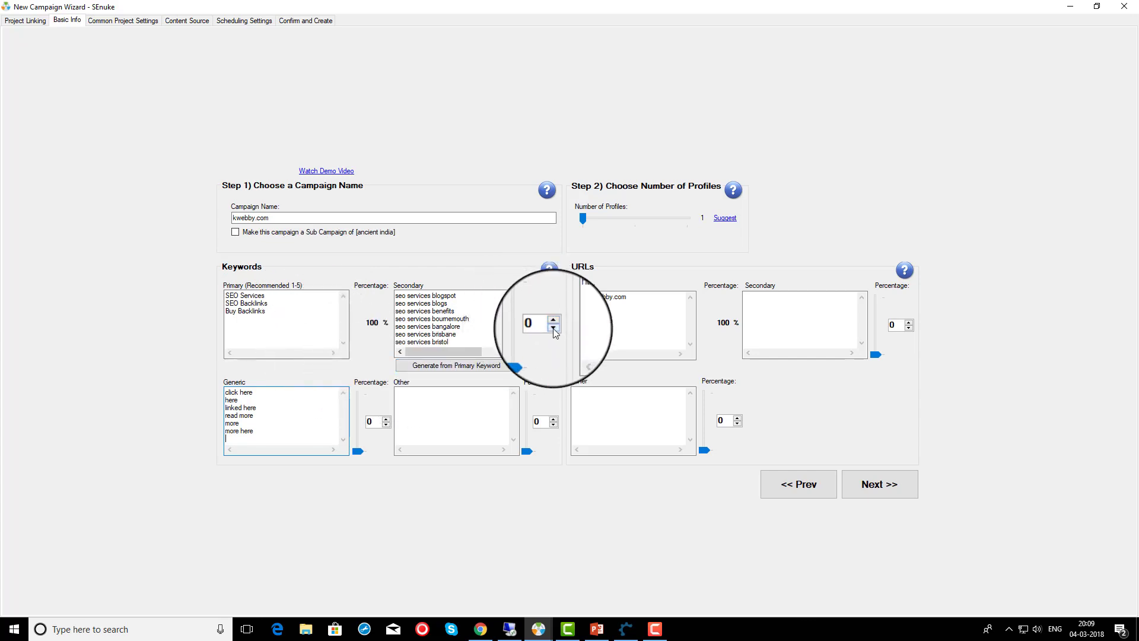
double_click(534, 325)
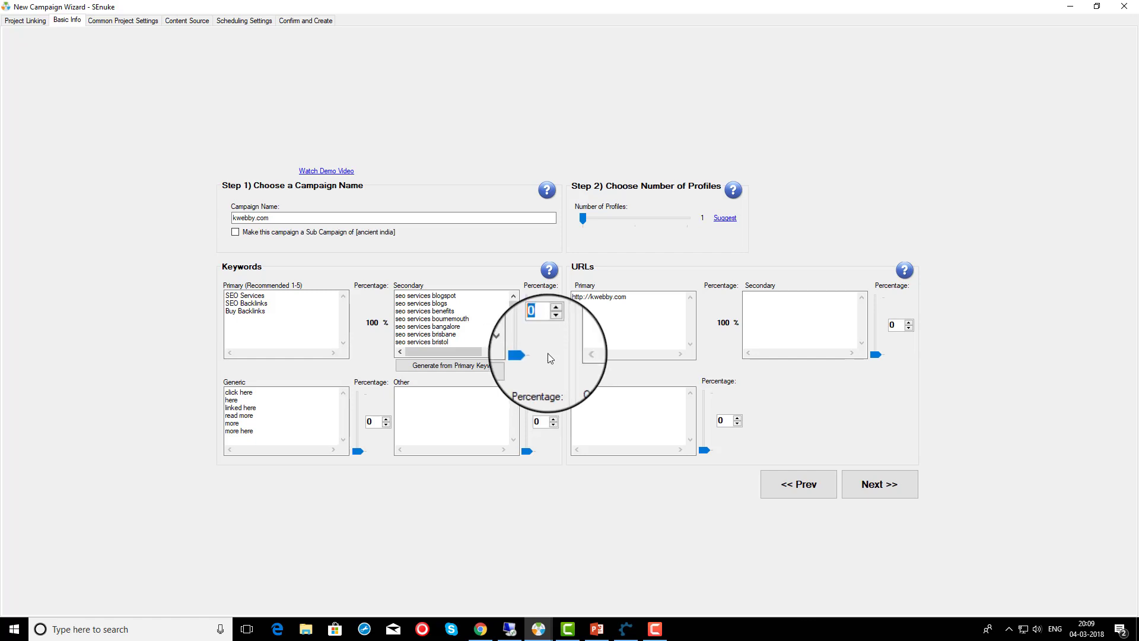
text(20)
click(363, 423)
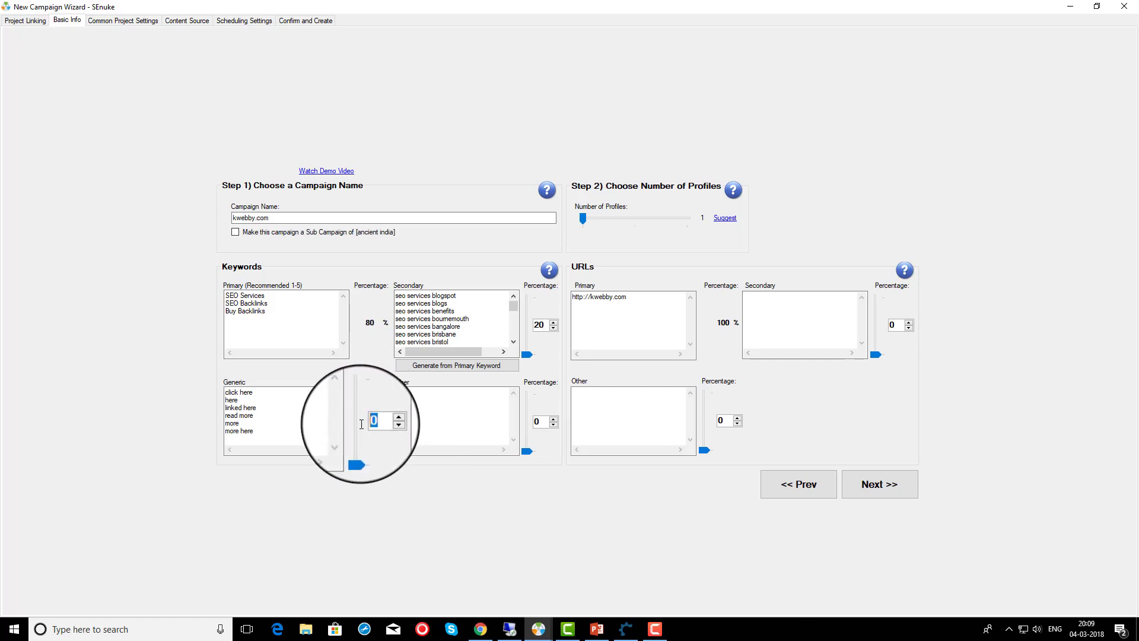
text(30)
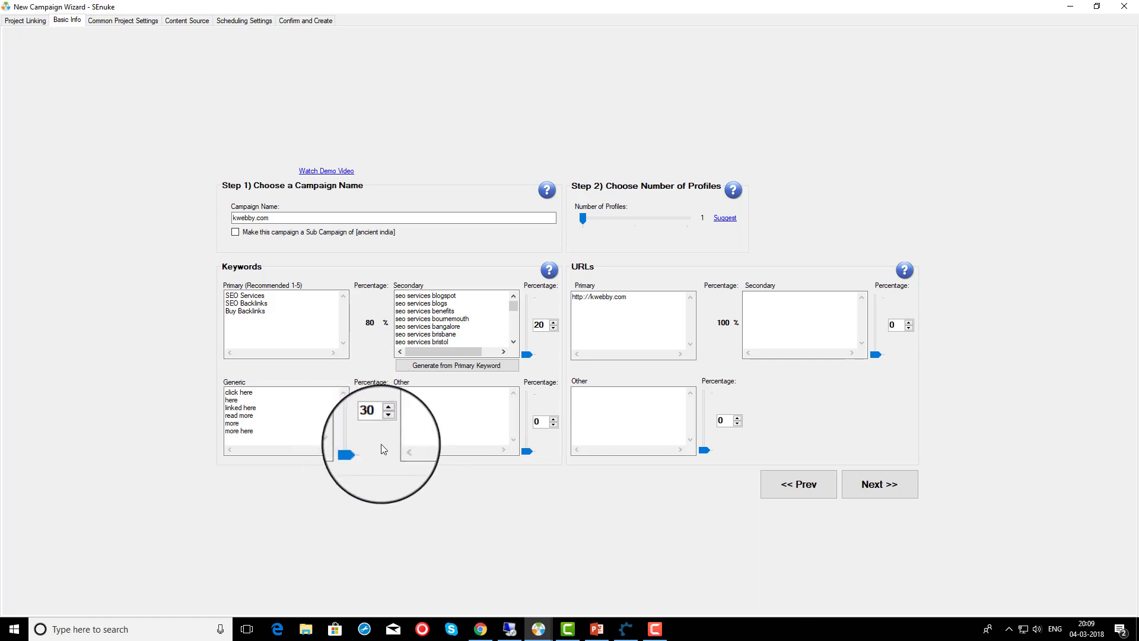
click(543, 354)
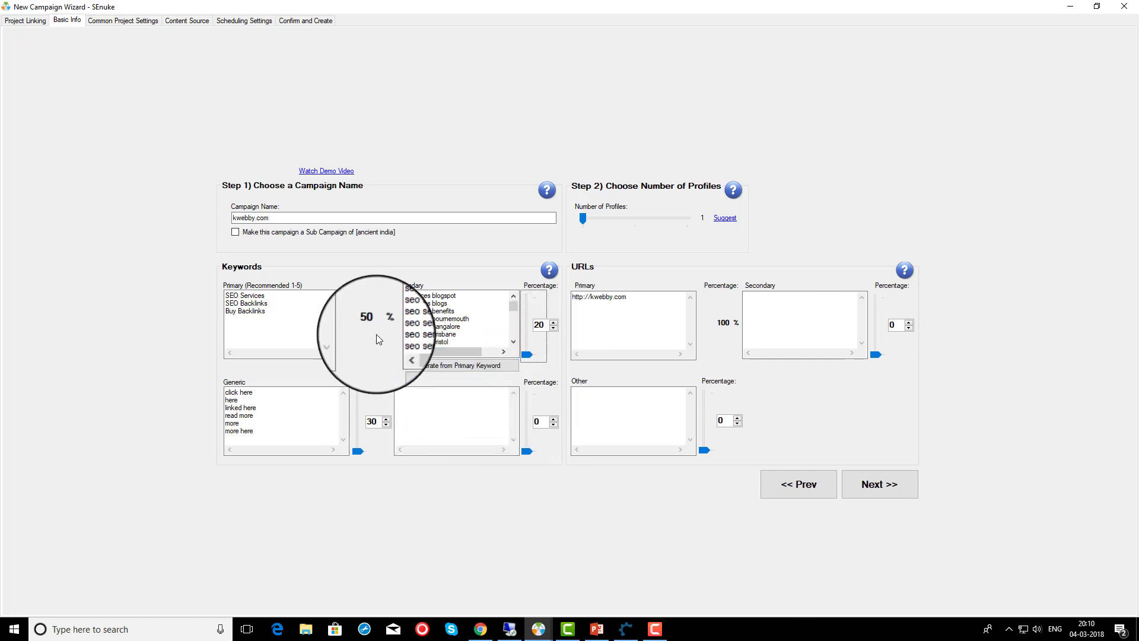
- Leave the other keywords and other URLs blank and continue to the common project settings
click(439, 410)
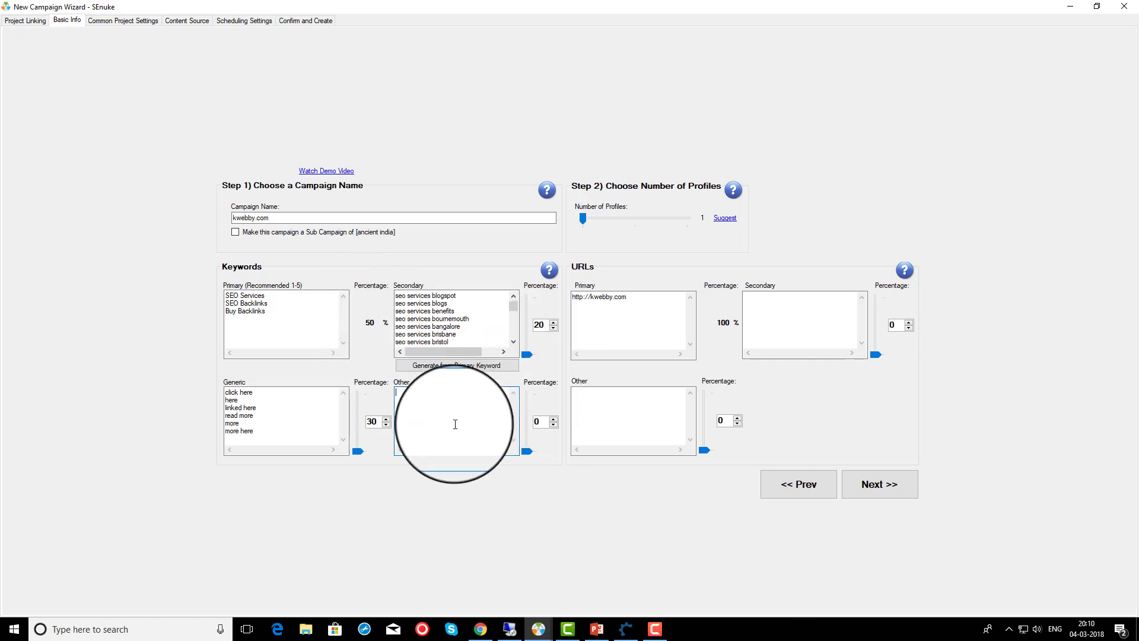
click(643, 411)
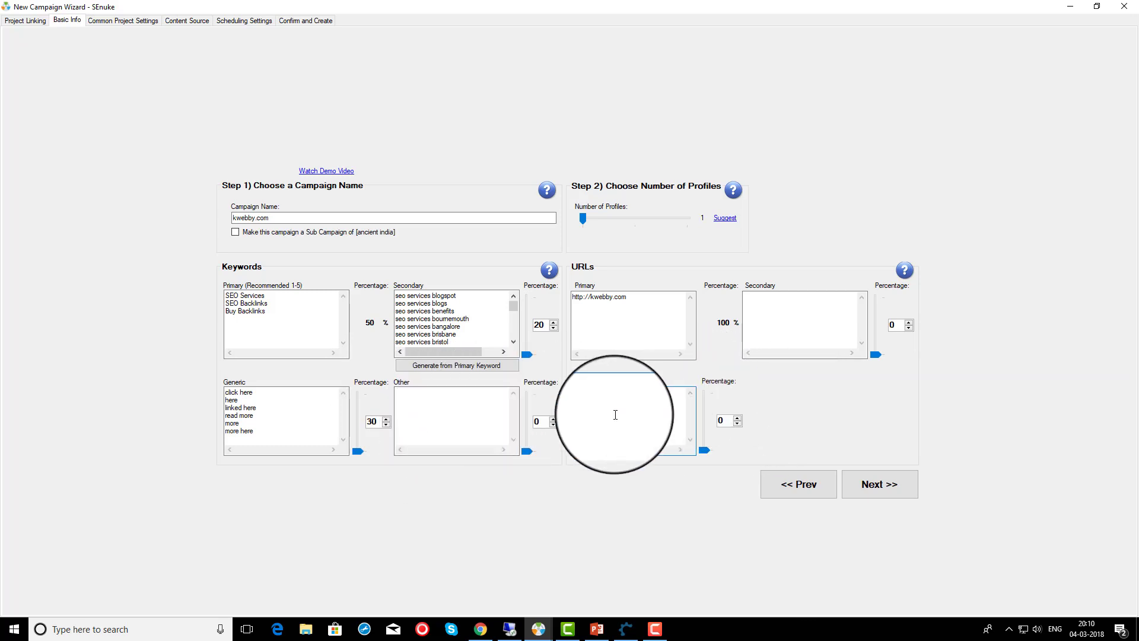
click(866, 493)
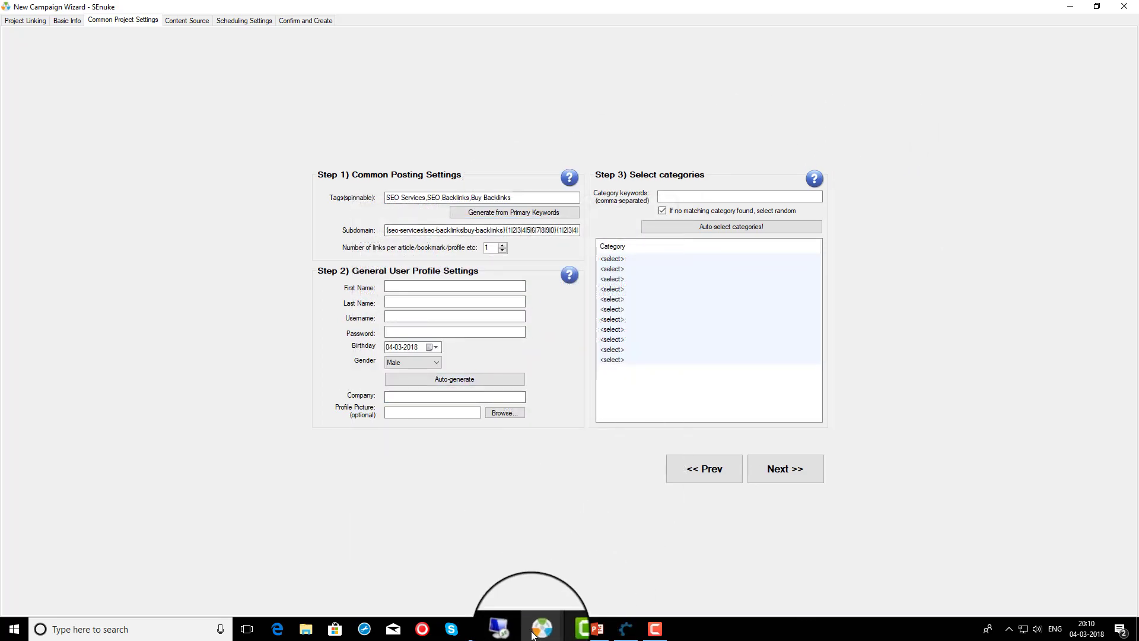
- Switch to the main SEnuke window and open the Article Manager
mouse_move(538, 628)
click(485, 588)
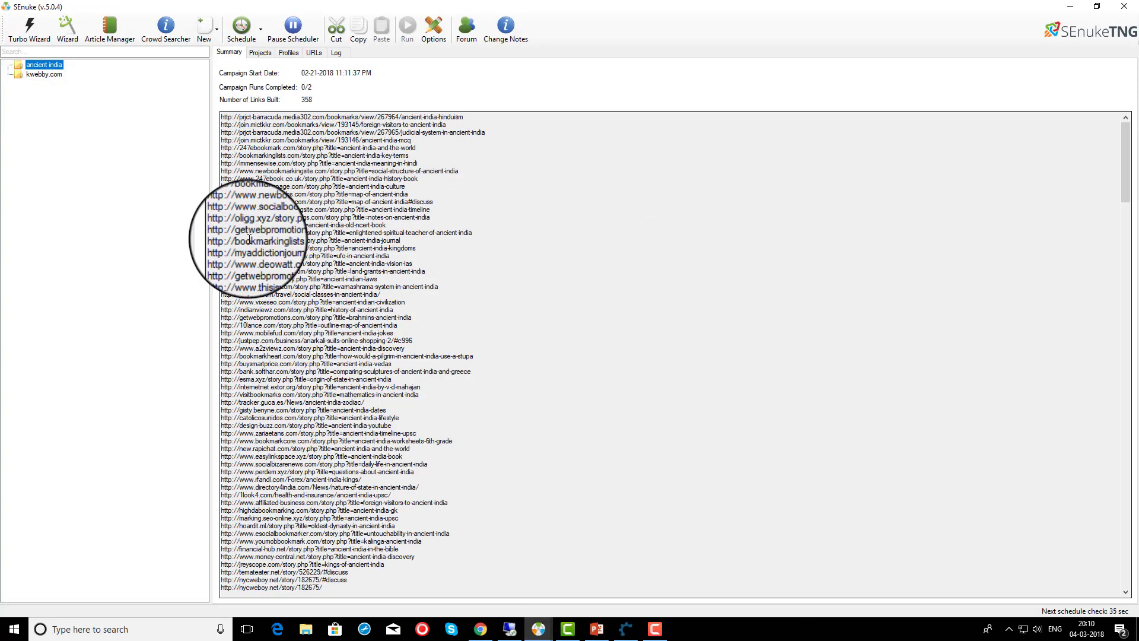
click(100, 28)
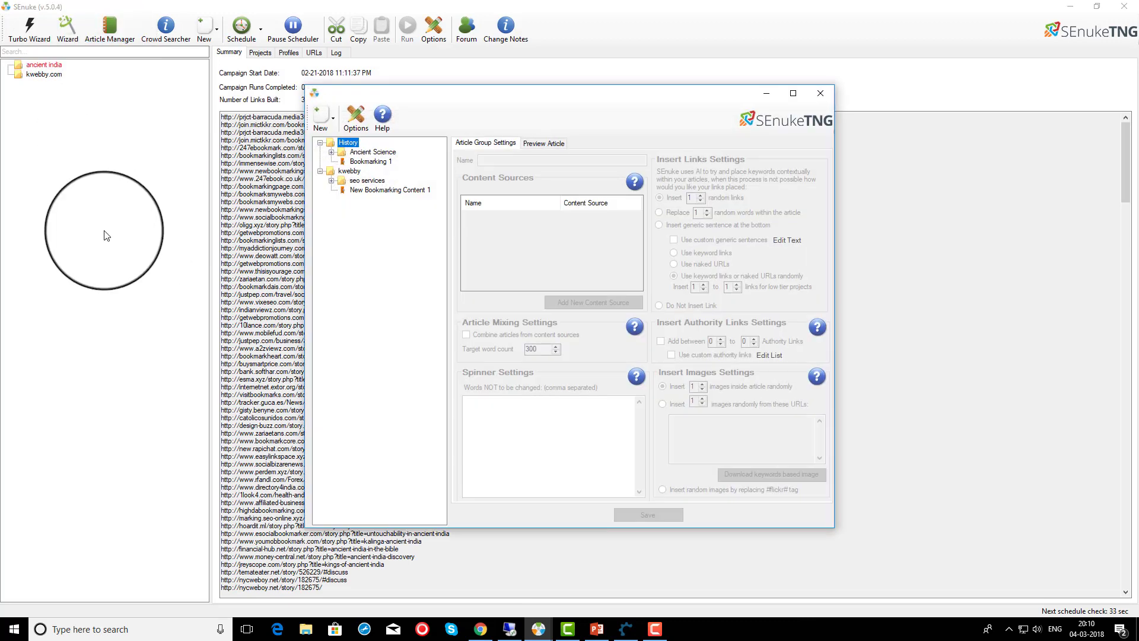
- Look over the kinds of new content groups available and open New Article Group 2 under kwebby, seo services, Buy Backlinks
click(318, 111)
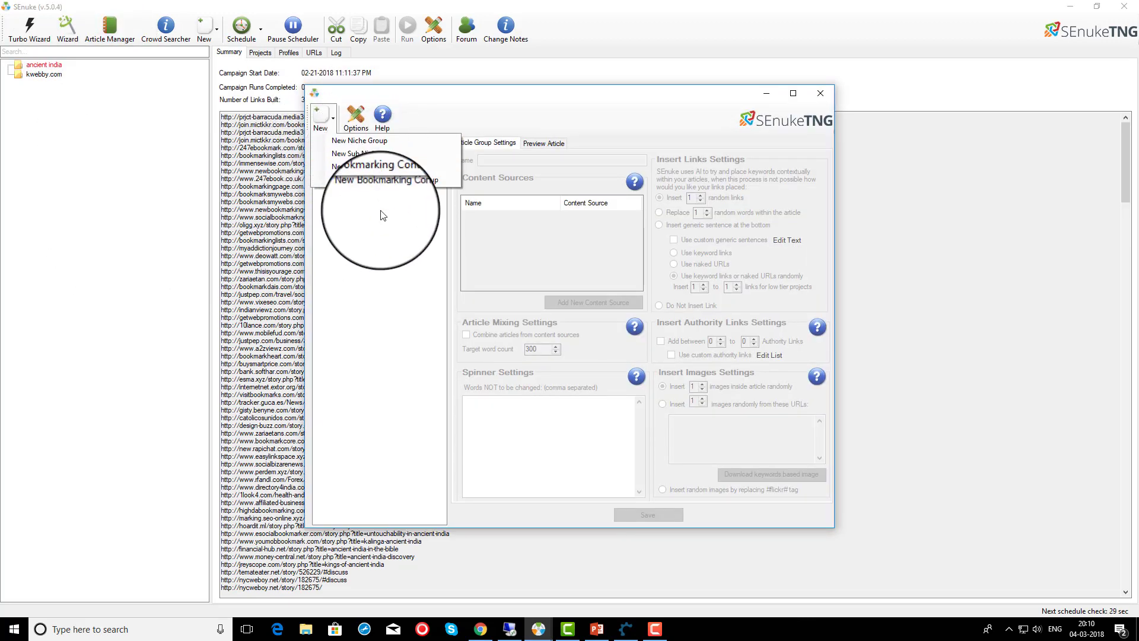
click(367, 153)
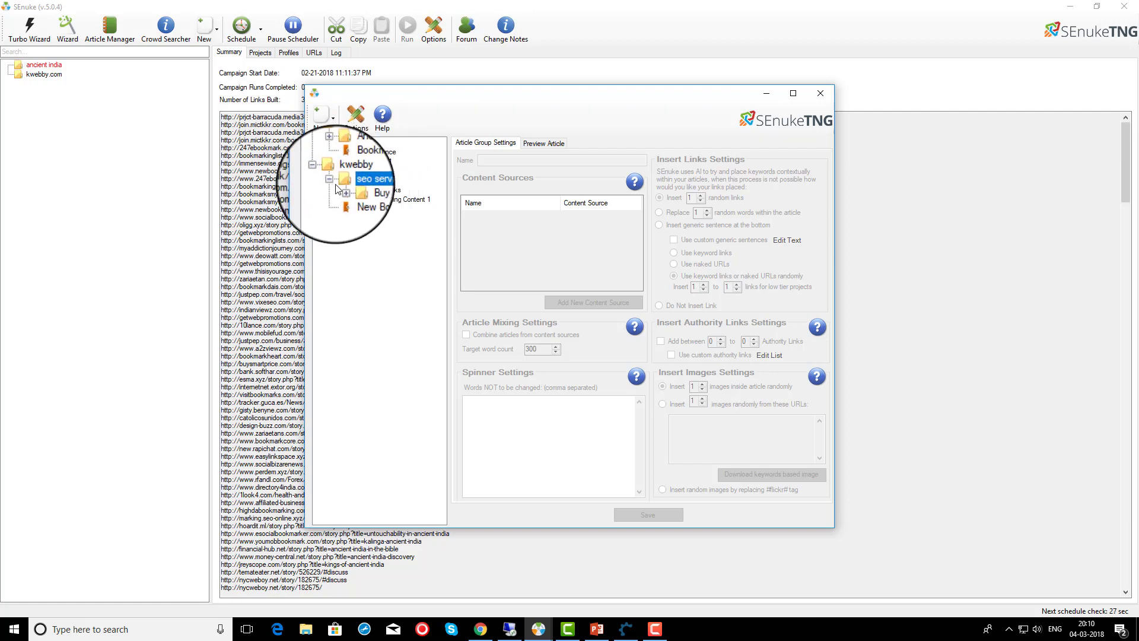
click(320, 114)
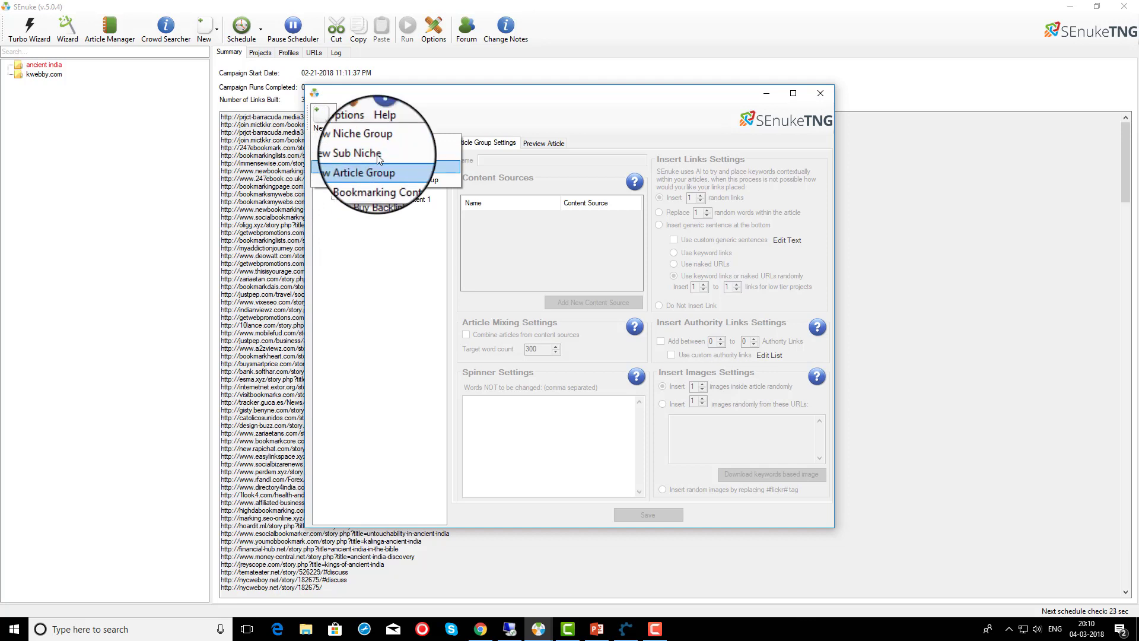
click(382, 227)
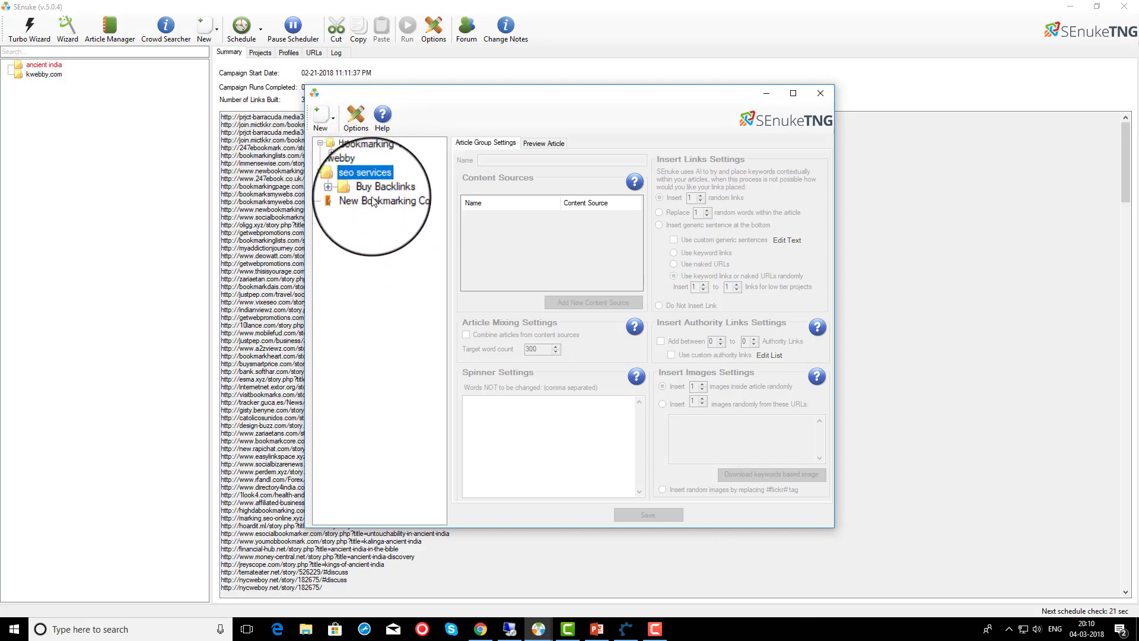
click(369, 193)
click(328, 121)
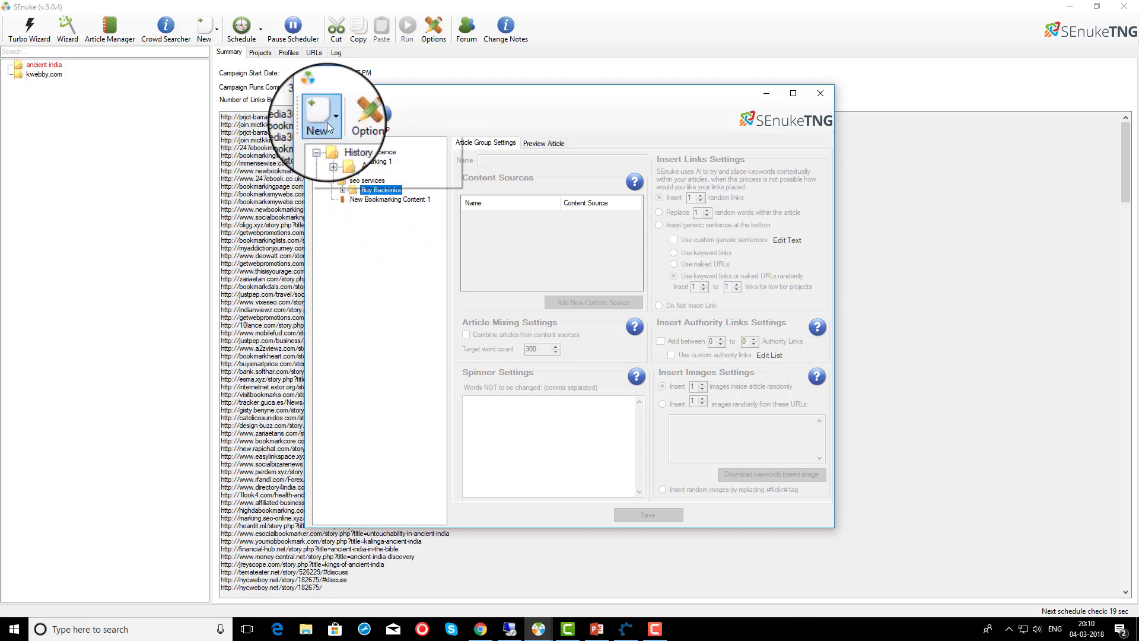
click(387, 242)
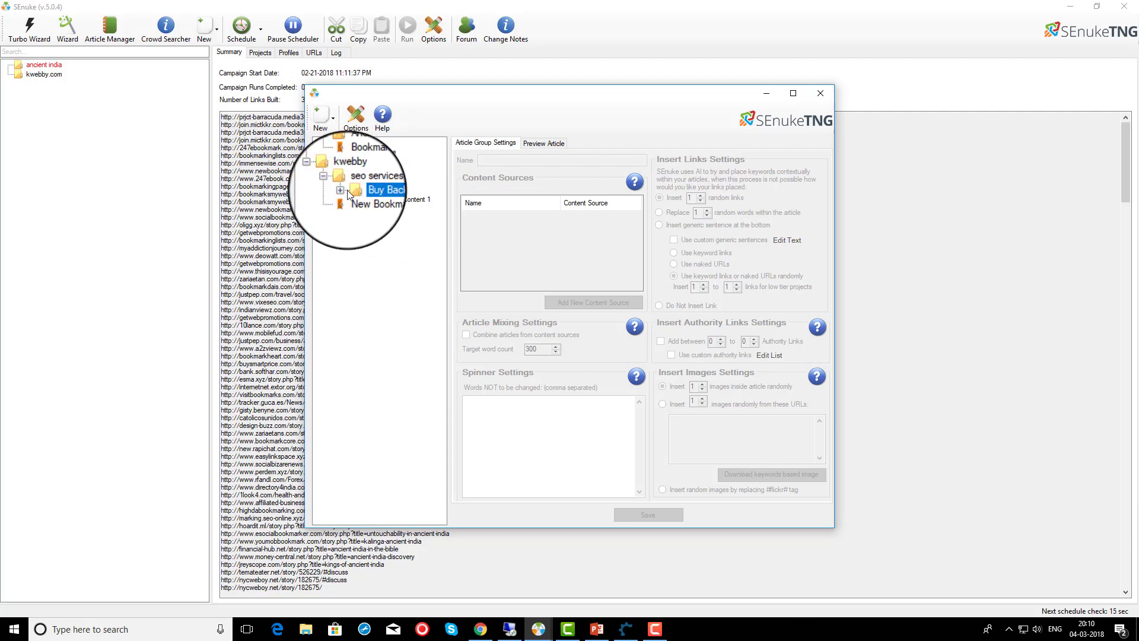
click(344, 190)
click(385, 200)
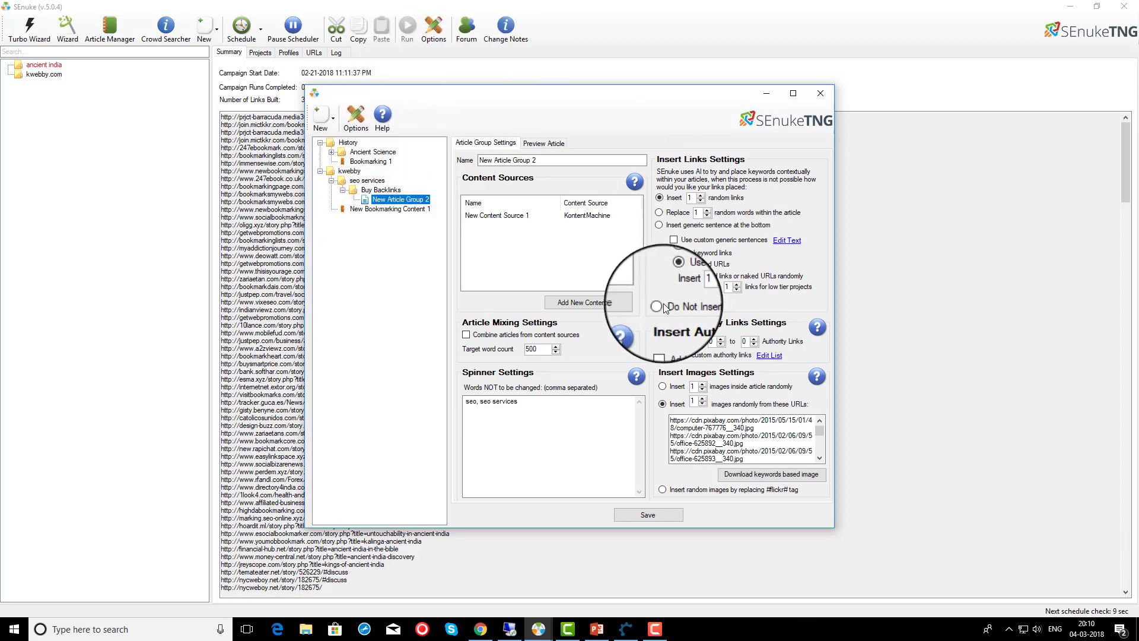
- Add a new content source using Kontent Machine with the uploaded campaign Kwebby and download its content
click(595, 304)
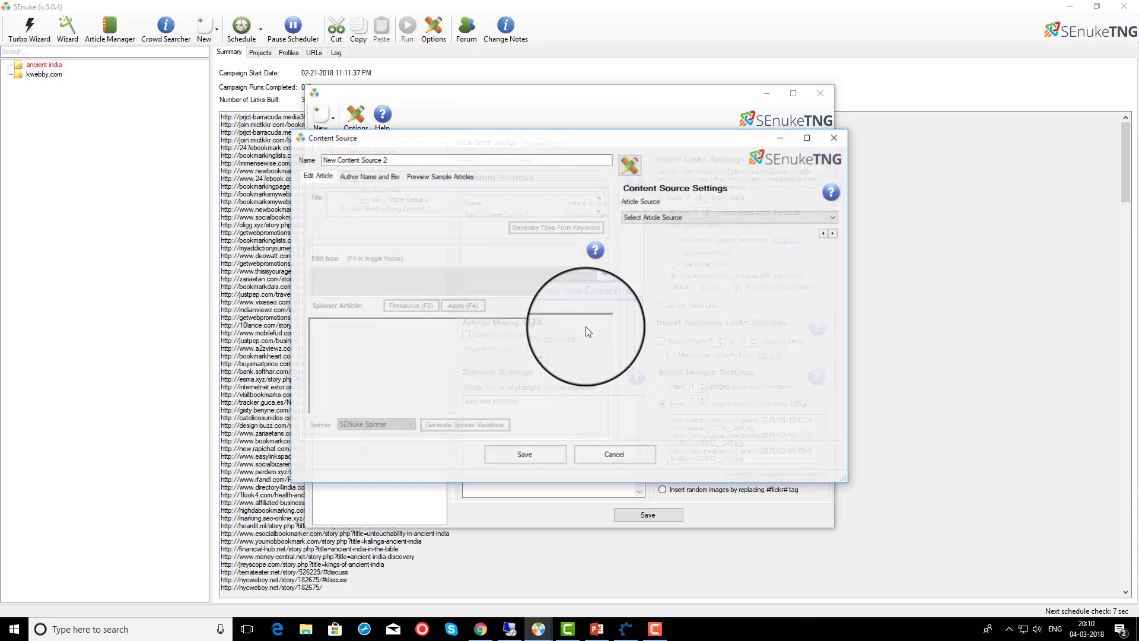
click(720, 218)
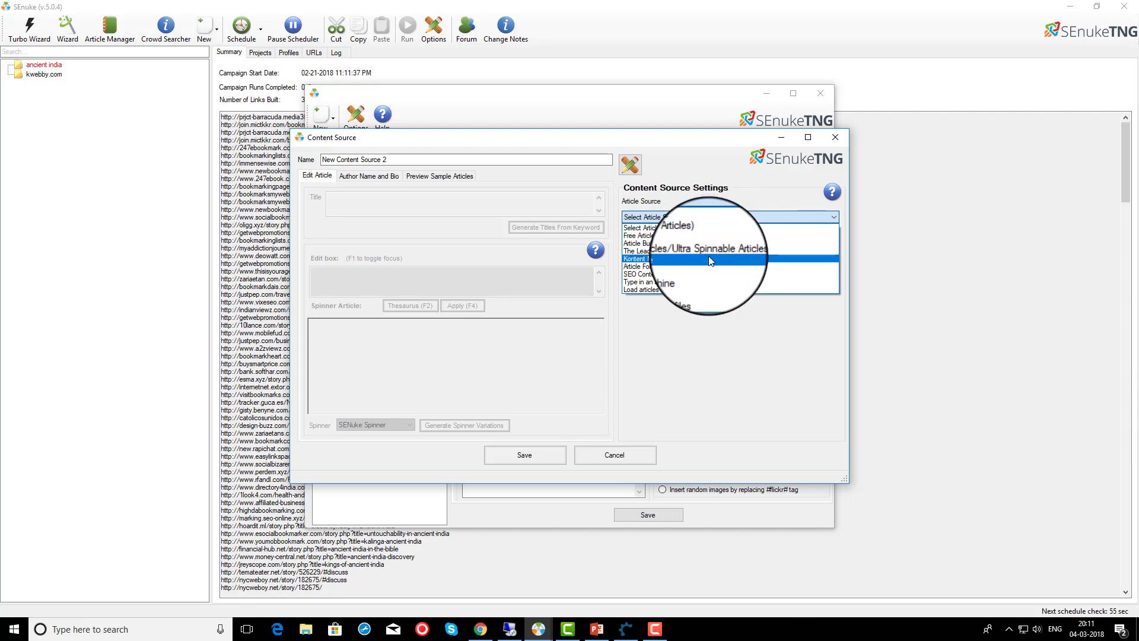
click(711, 259)
click(726, 264)
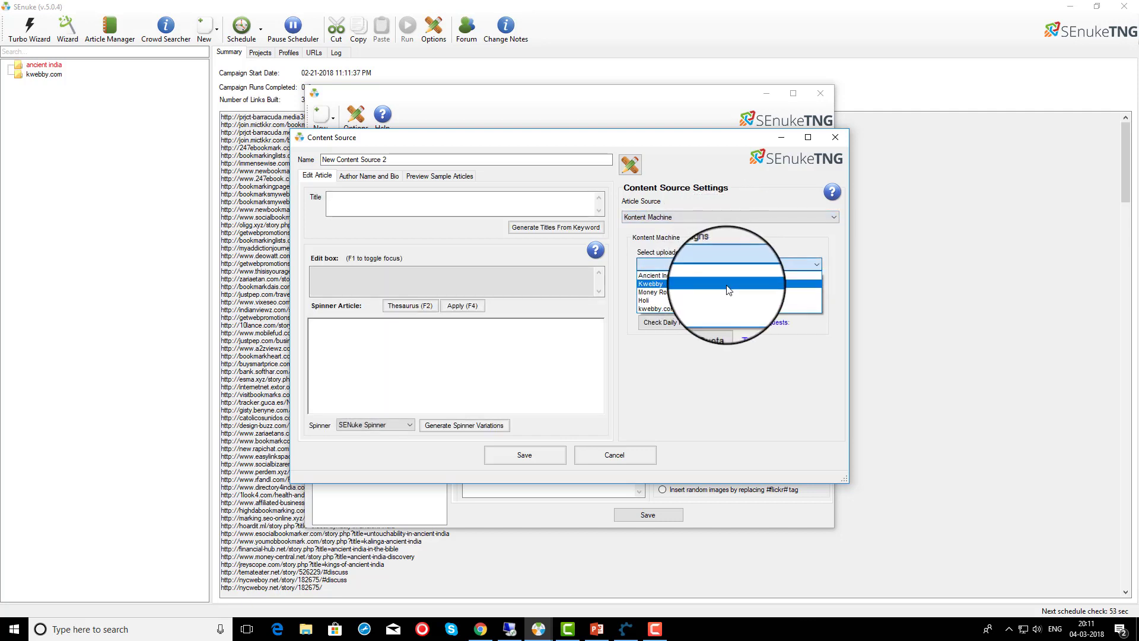
click(727, 284)
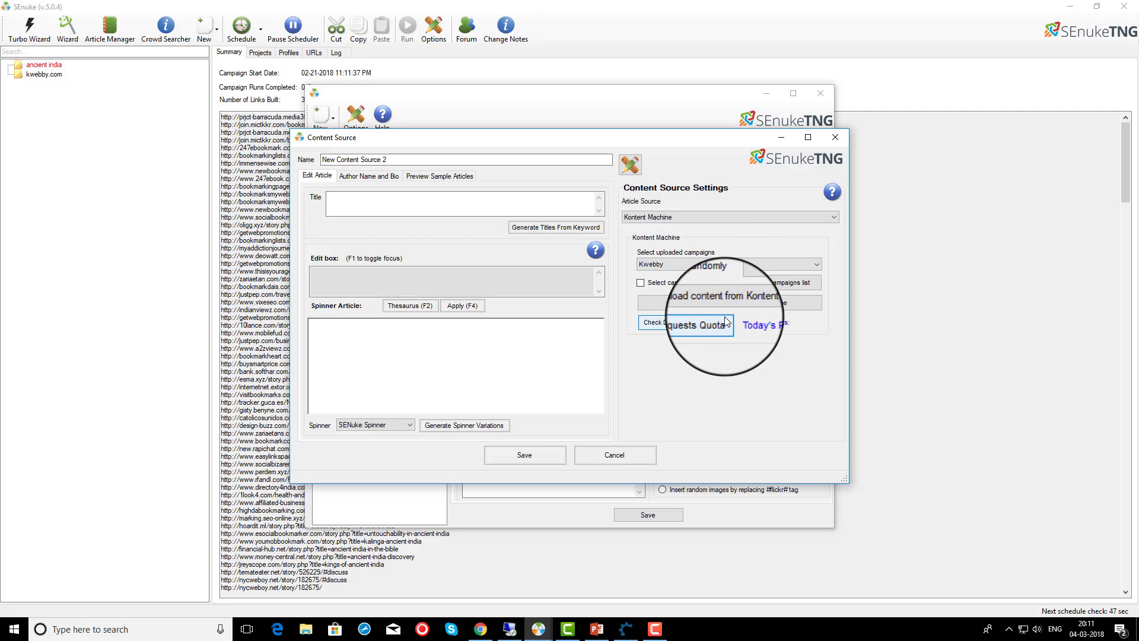
click(749, 306)
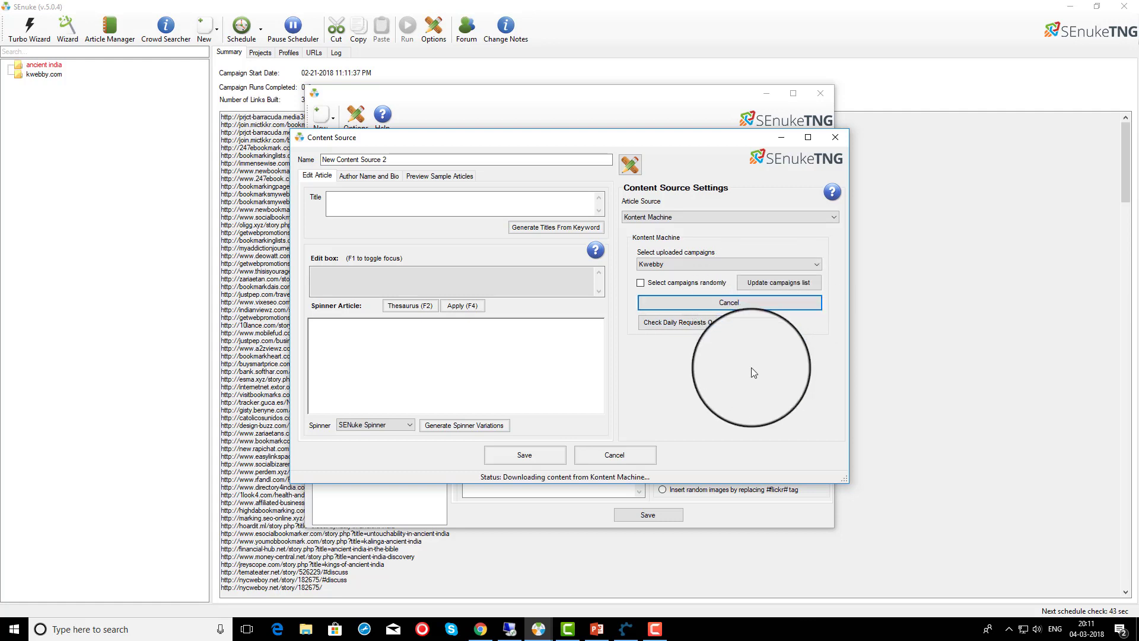
click(708, 265)
click(688, 358)
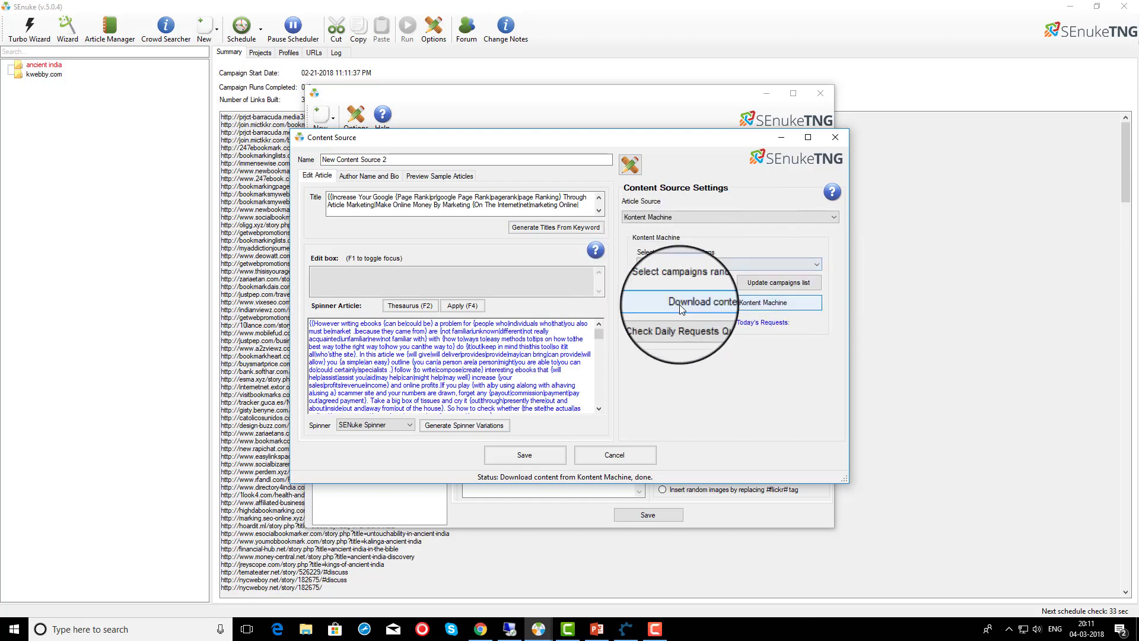
- Generate the article titles from the keyword seo services and look at the author name and bio fields
click(529, 230)
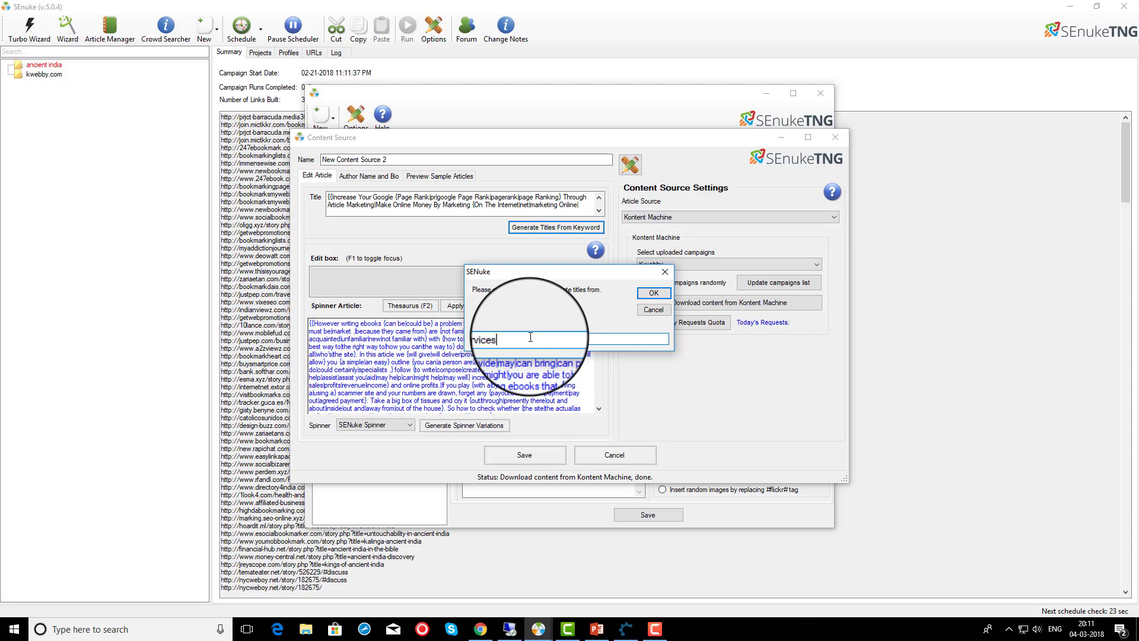
key(Return)
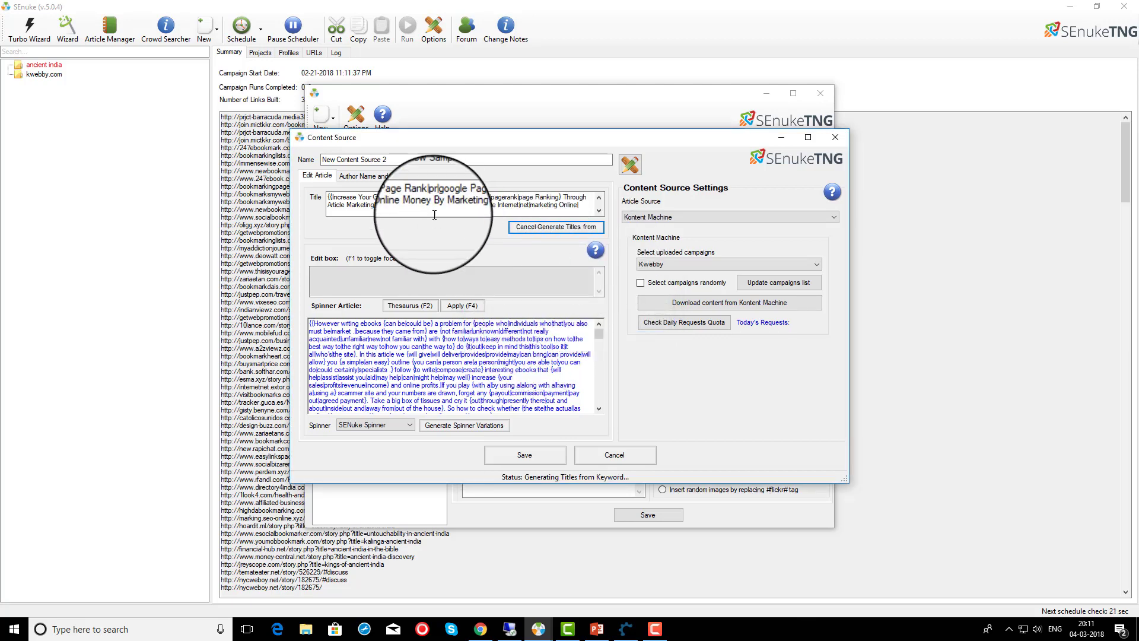
click(362, 176)
click(392, 223)
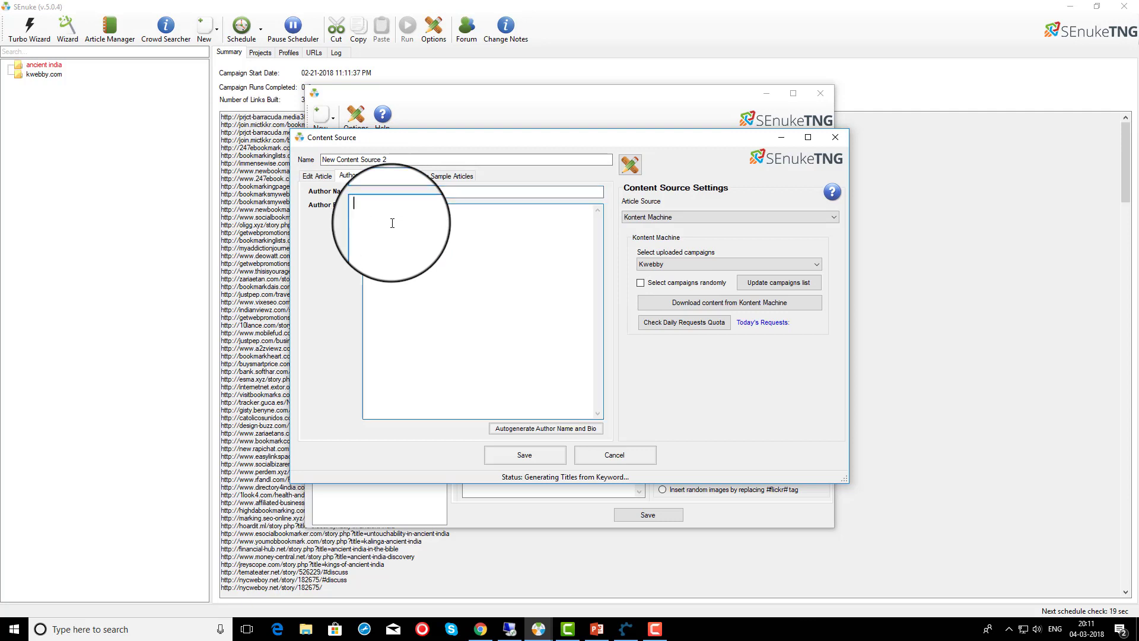
- Spin a sample article preview of the content source with the preview keyword SEO and read through it
click(452, 176)
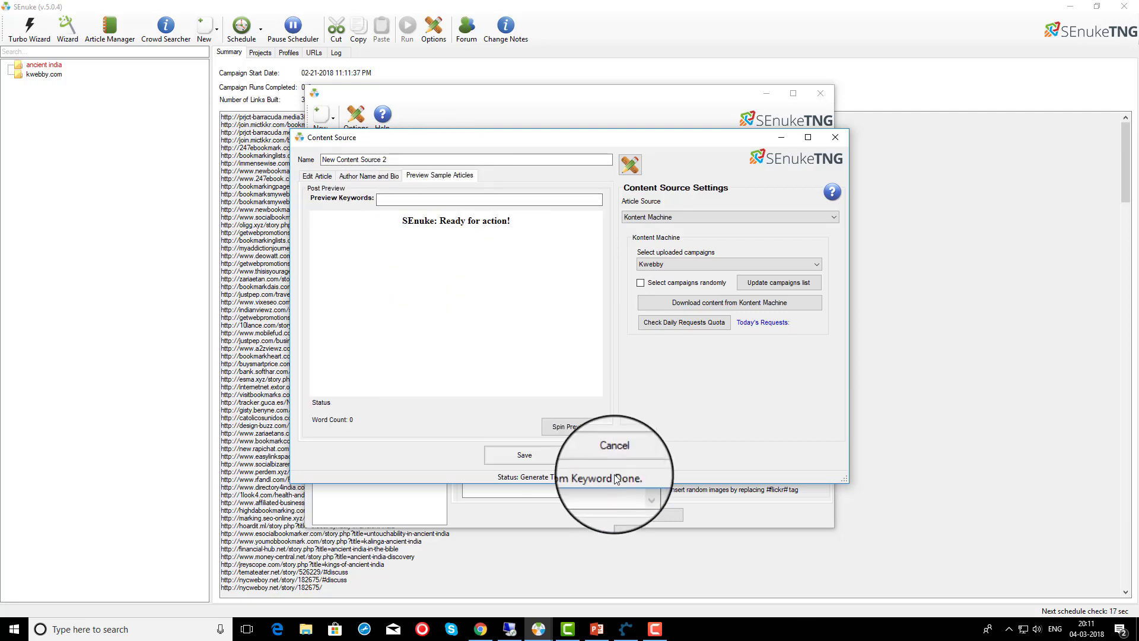
click(579, 426)
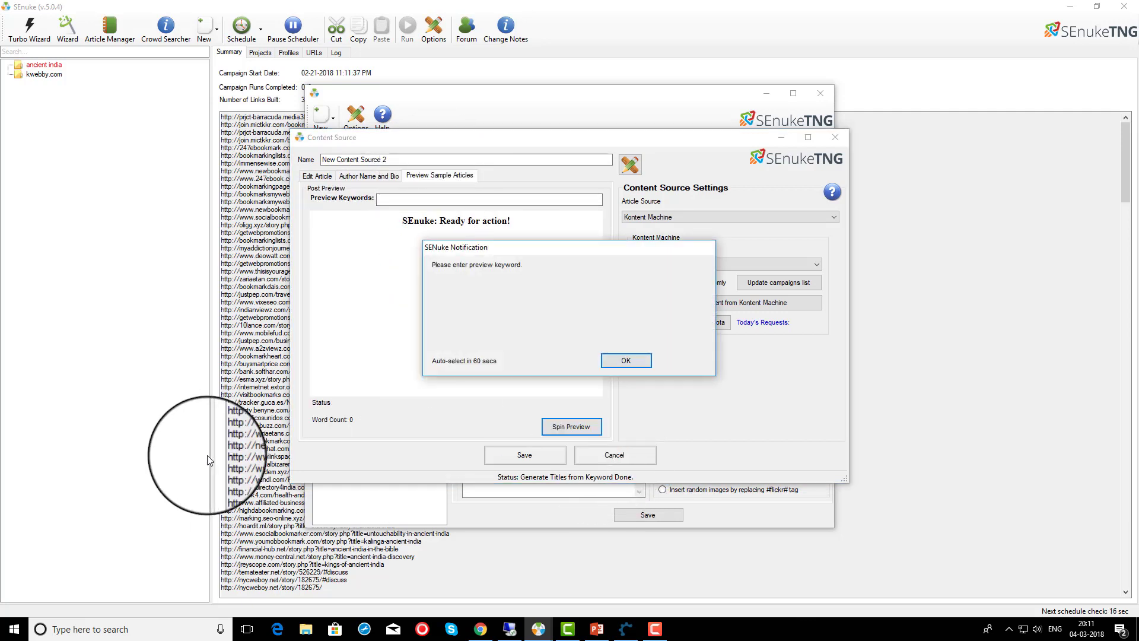
click(602, 360)
click(438, 199)
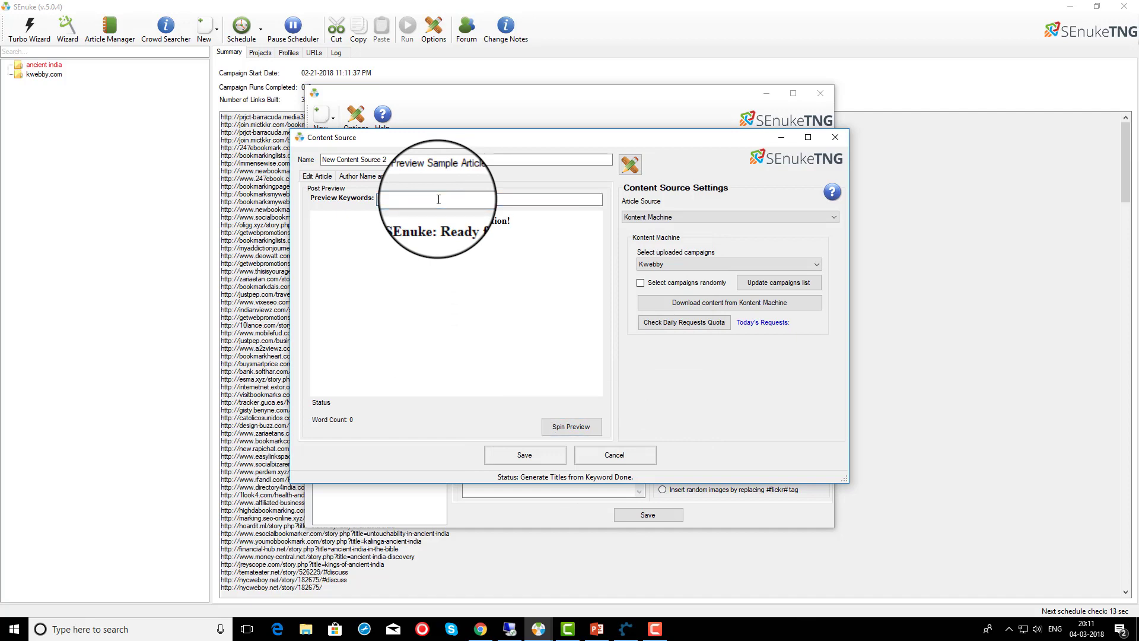
text(SEO)
click(570, 425)
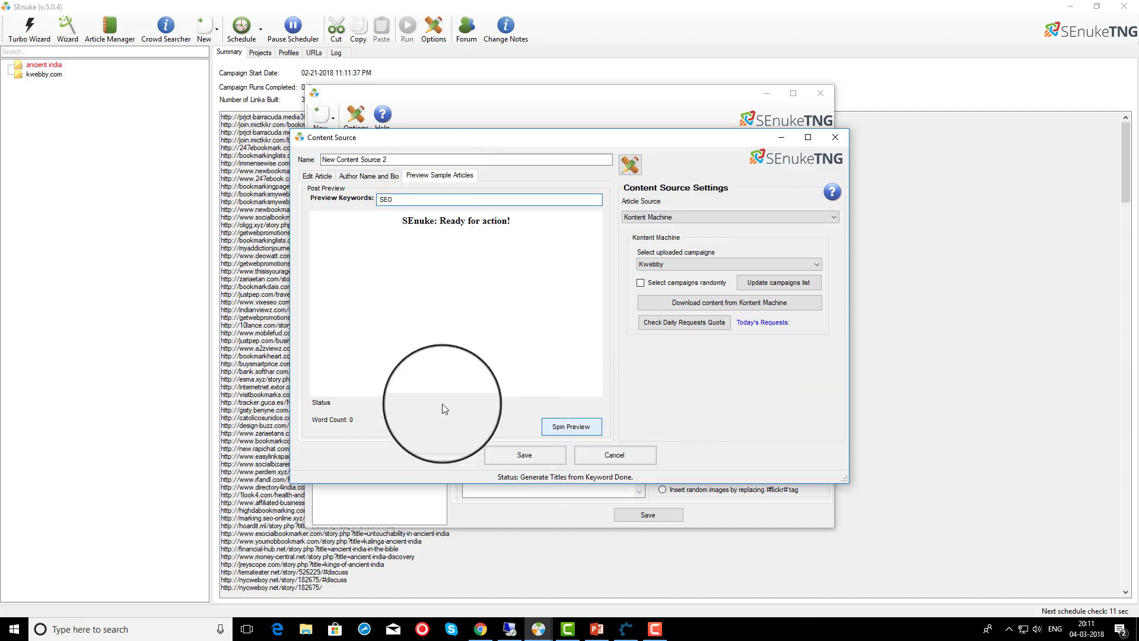
scroll(401, 386, down, 10)
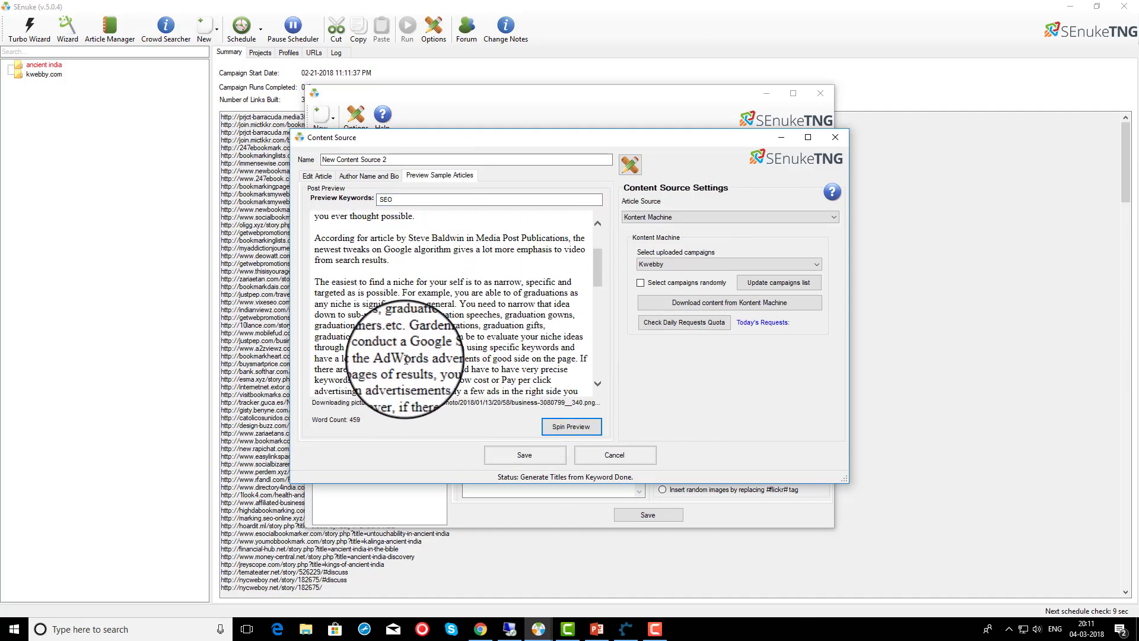
scroll(403, 373, down, 3)
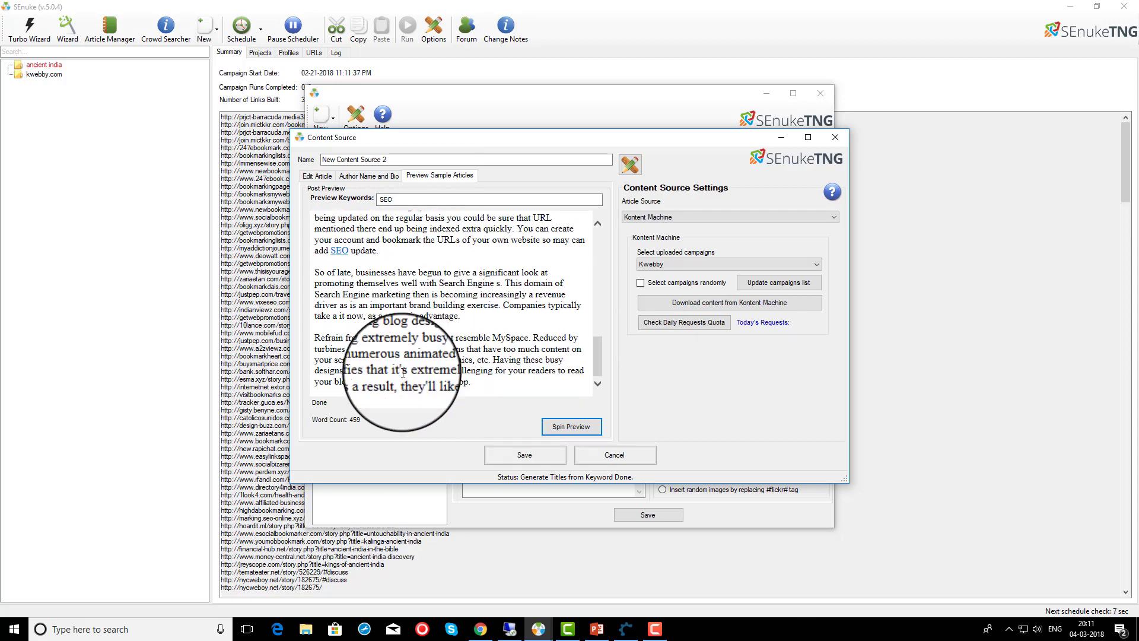
scroll(403, 372, up, 10)
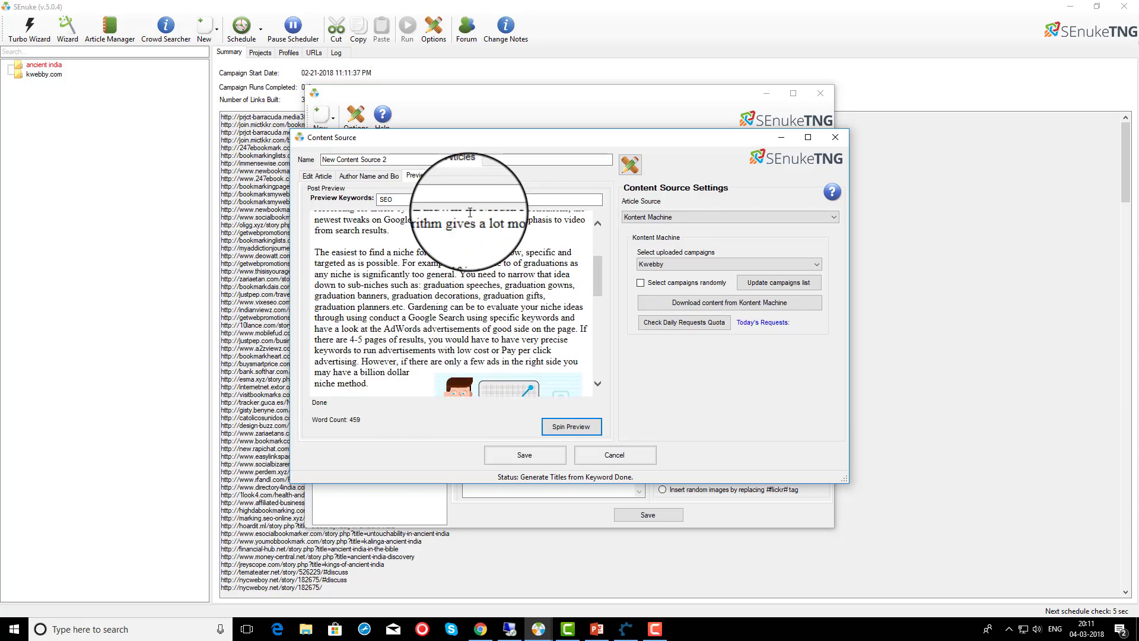
- Check the generated titles in the article editor, save the new content source and return to the article group's content sources
click(316, 175)
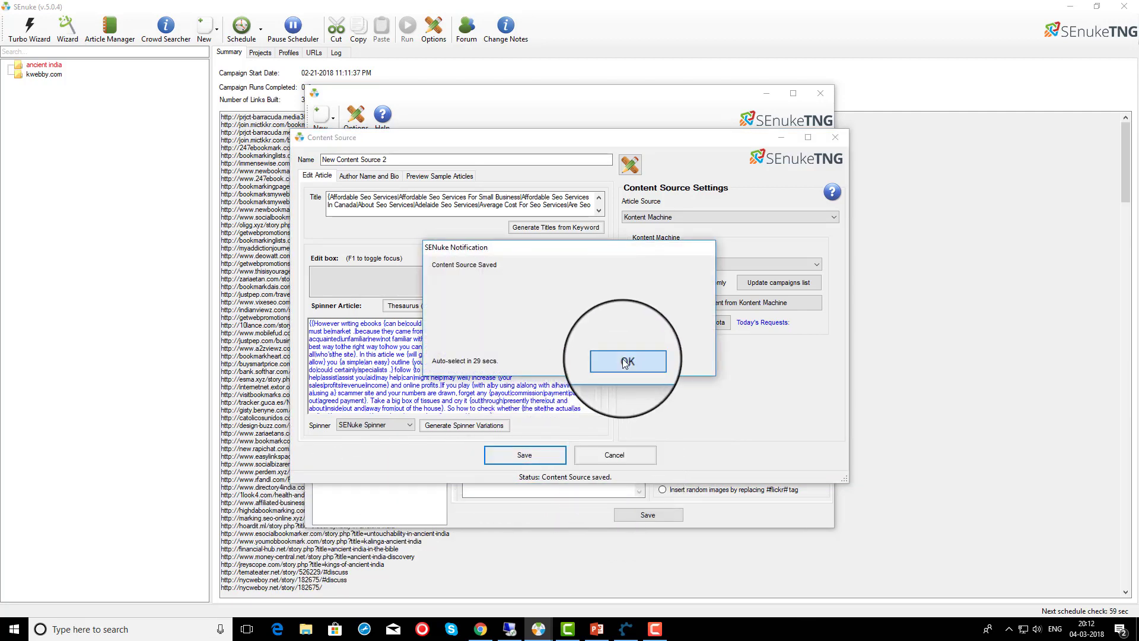
click(625, 363)
click(532, 218)
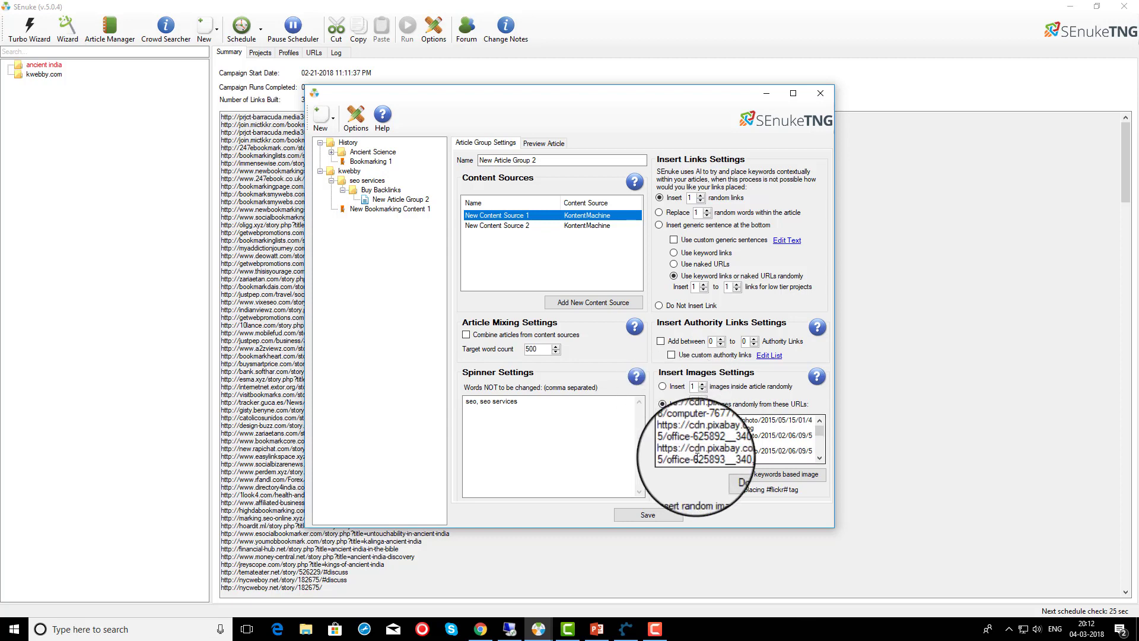
- Examine the keyword-based image download and the image URL list in the article group, leaving the image keywords blank
click(752, 478)
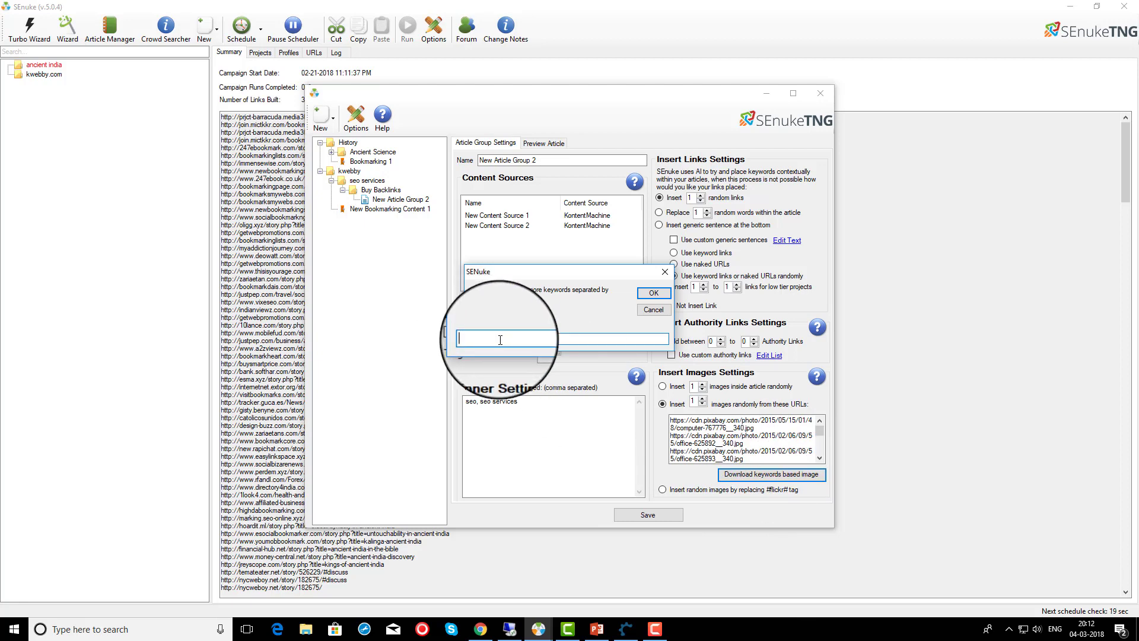
click(652, 293)
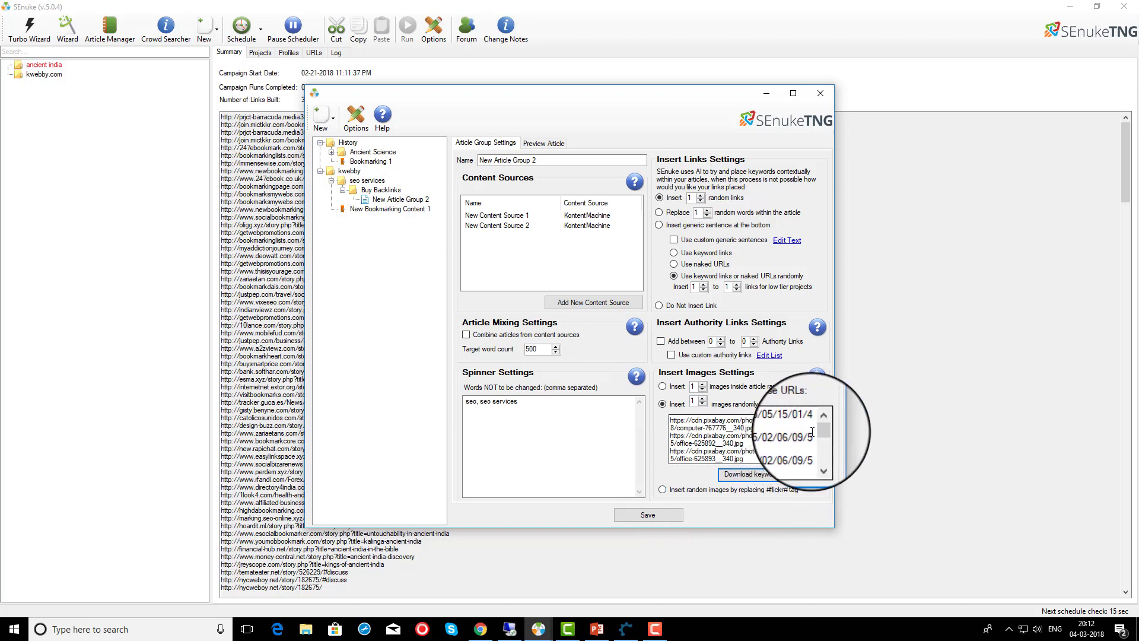
mouse_move(820, 429)
mouse_down()
mouse_move(818, 453)
mouse_move(818, 418)
mouse_up()
- Review the article group's two content sources and the words excluded from spinning
click(512, 229)
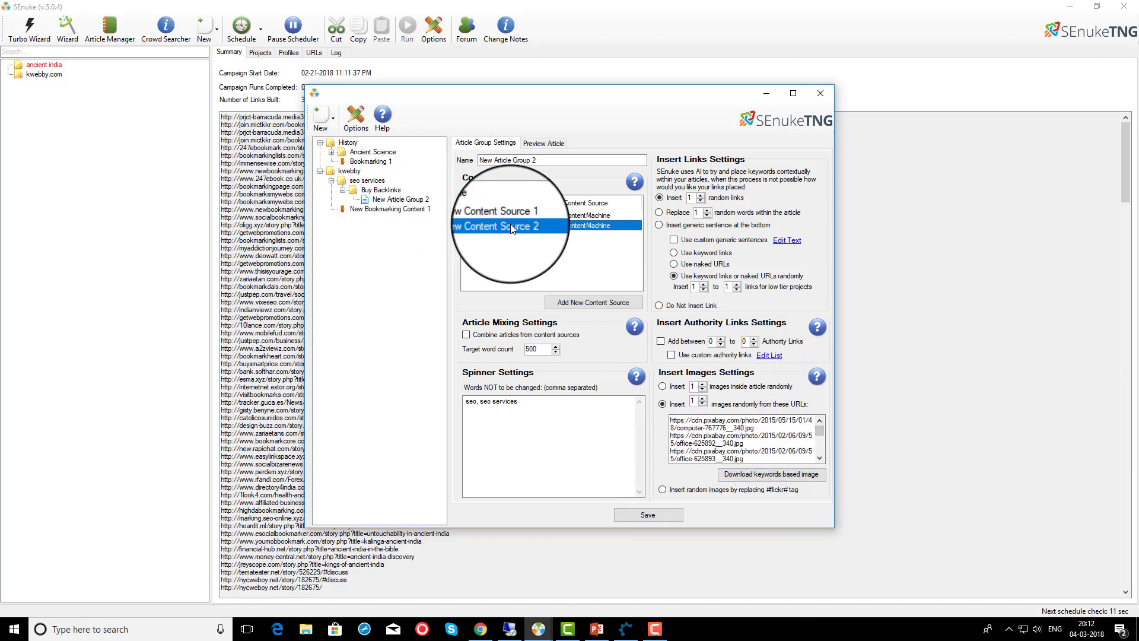
click(504, 216)
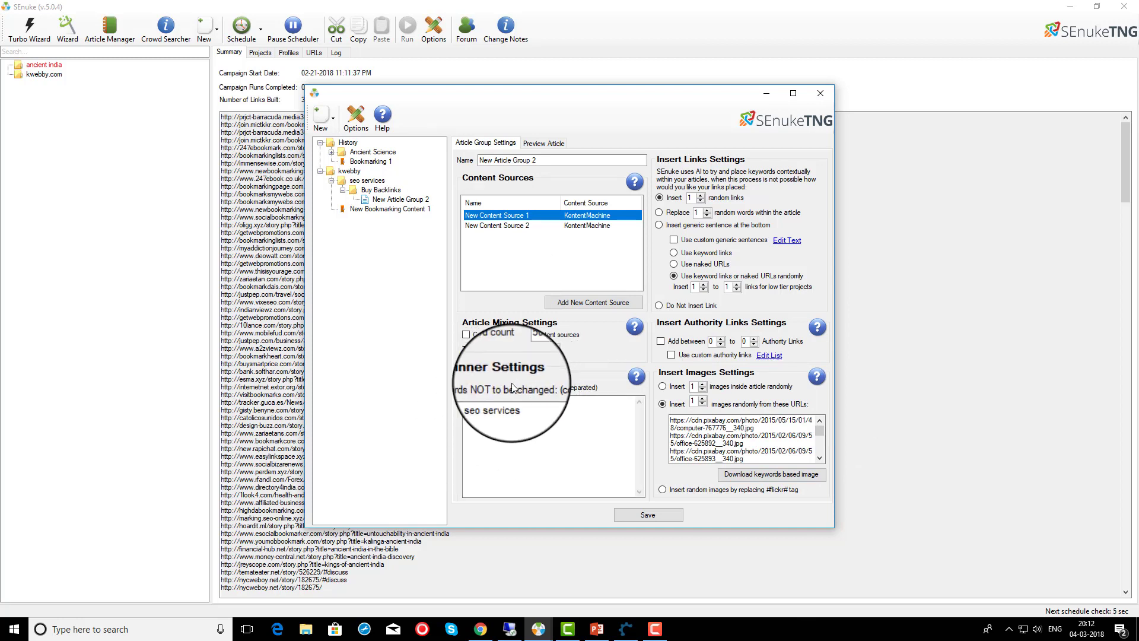
click(522, 415)
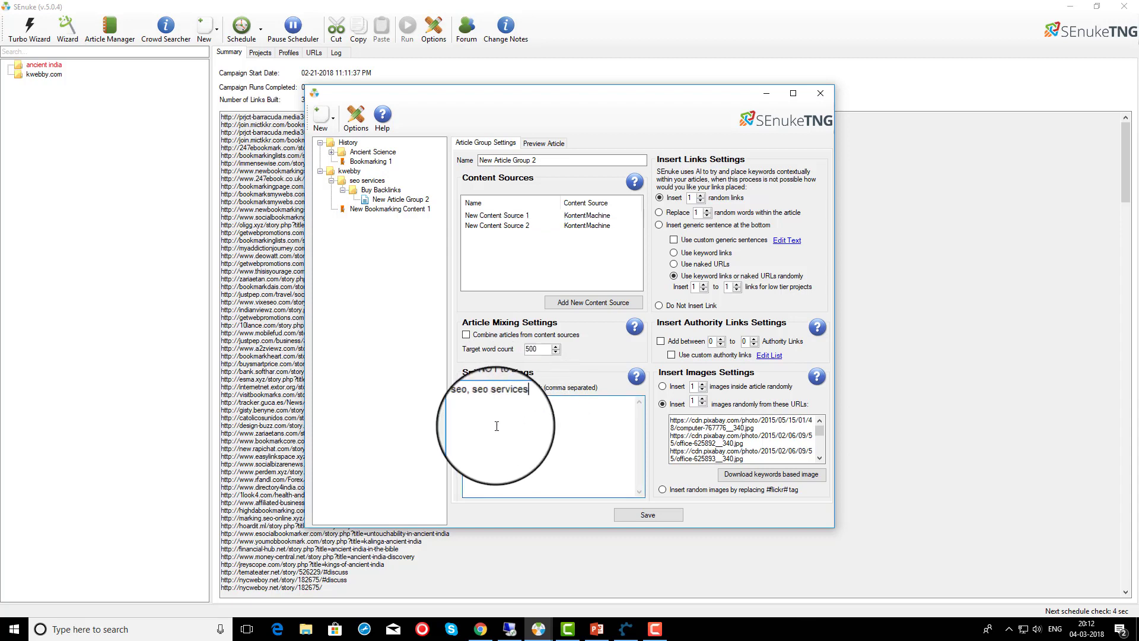
- Spin a preview of the article group with the keyword seo, read through it and return to the kwebby niche group
click(543, 143)
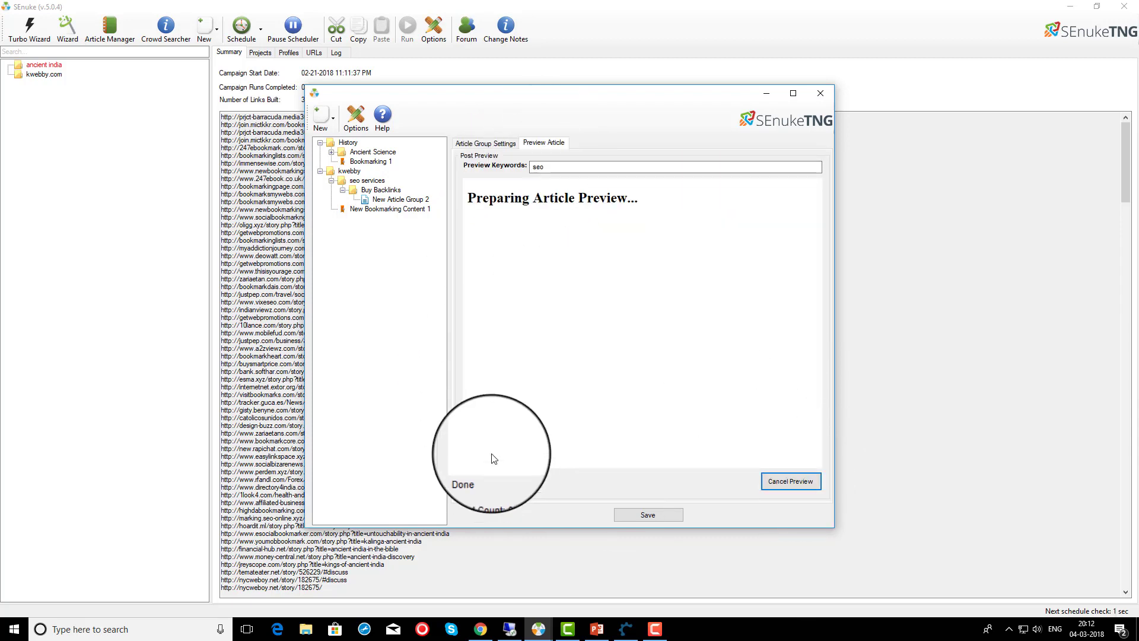
scroll(563, 326, down, 8)
scroll(624, 343, down, 5)
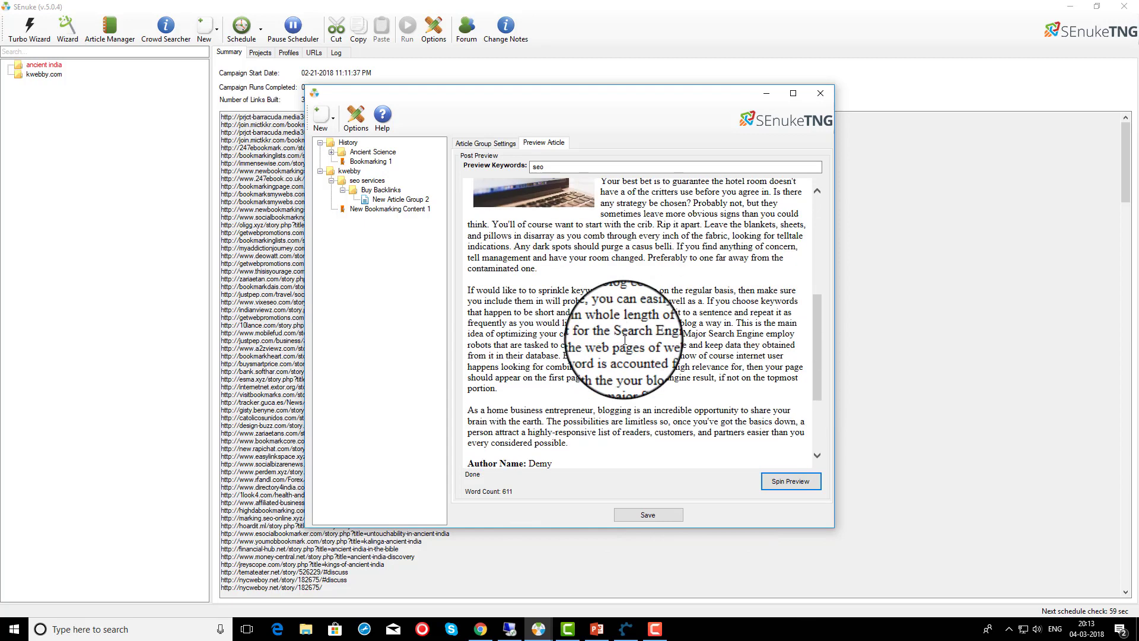
scroll(632, 379, up, 3)
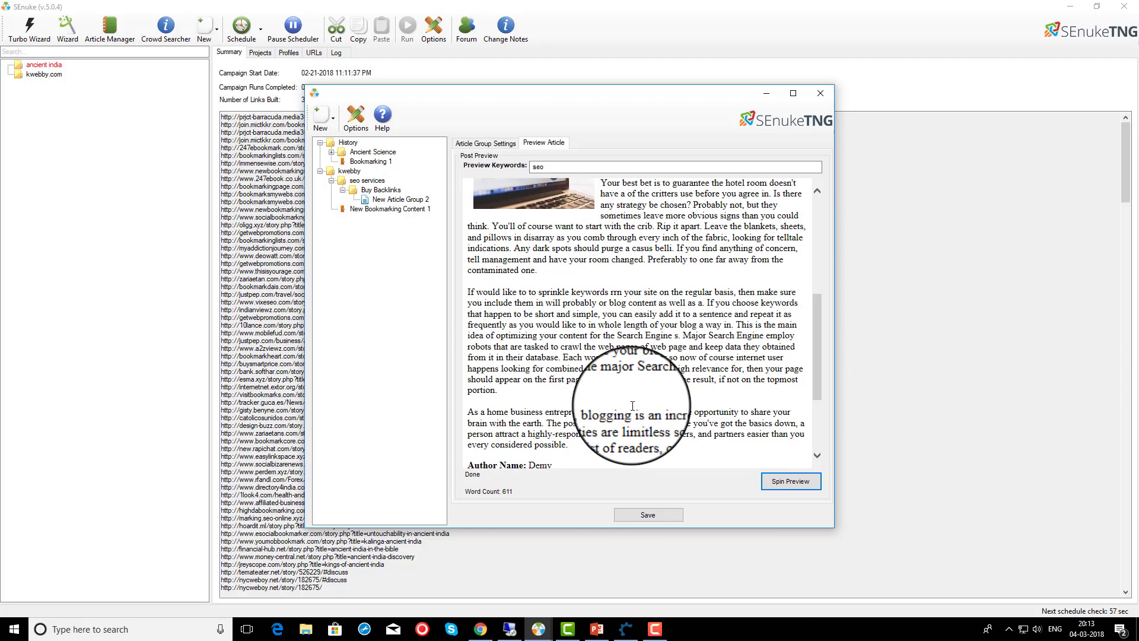
scroll(593, 267, up, 5)
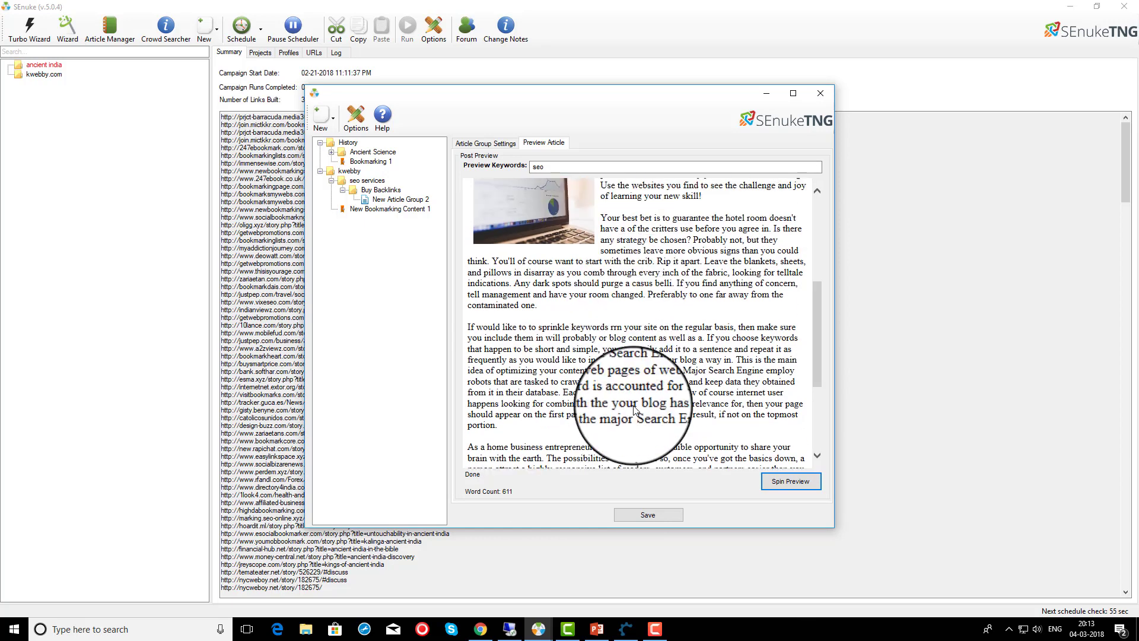
click(350, 171)
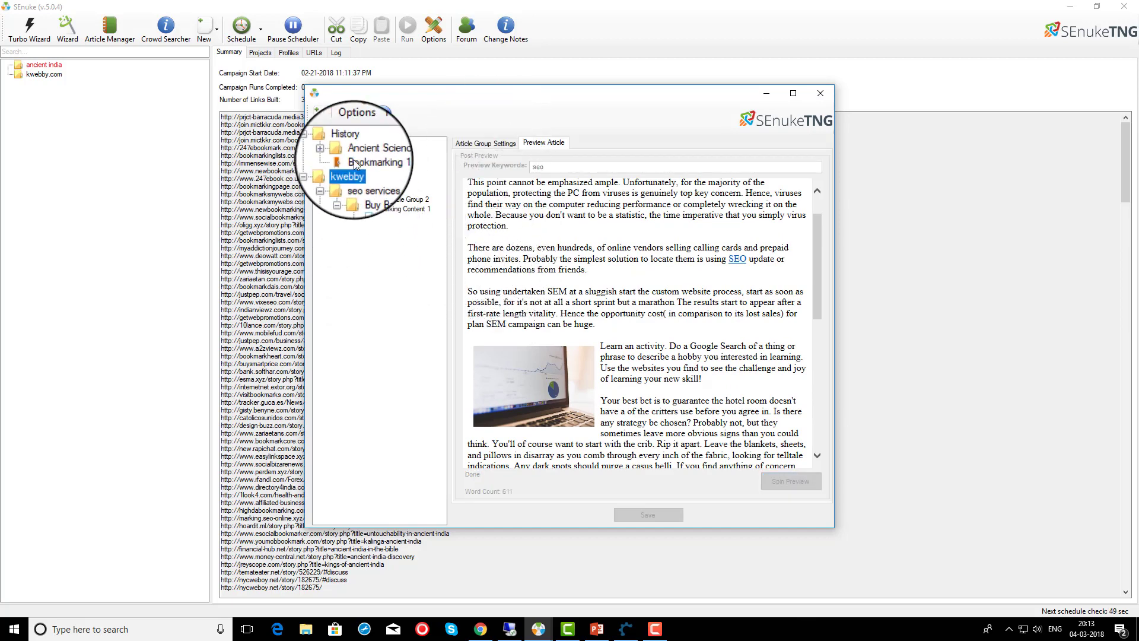
- In the kwebby niche's New Bookmarking Content 1 group, start a new content source that uses Kontent Machine as the article source
click(328, 115)
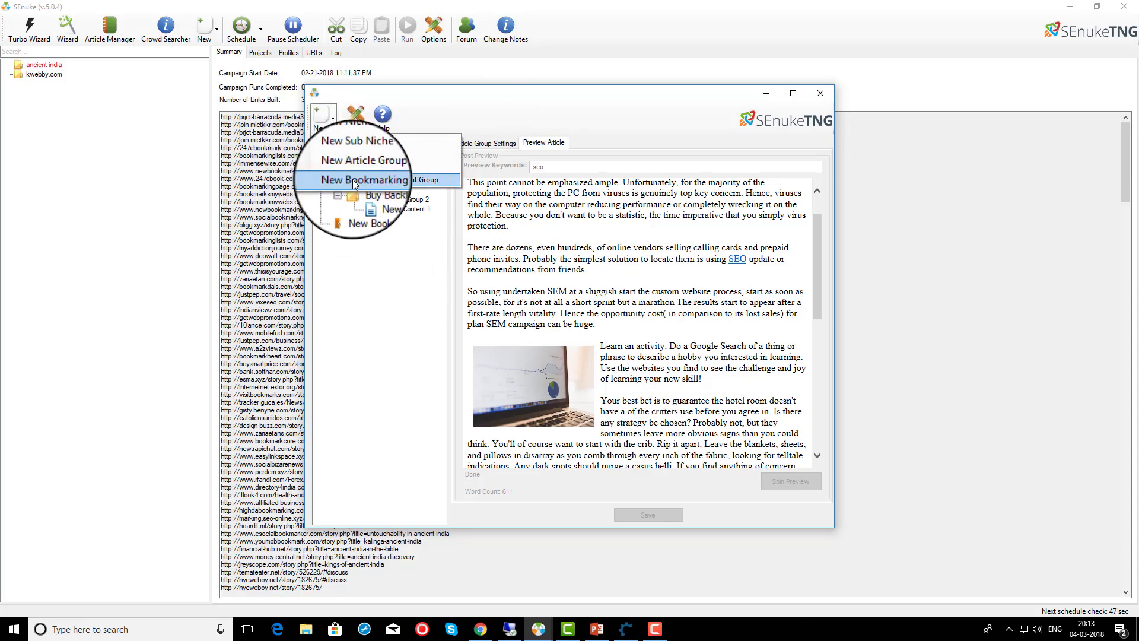
click(352, 179)
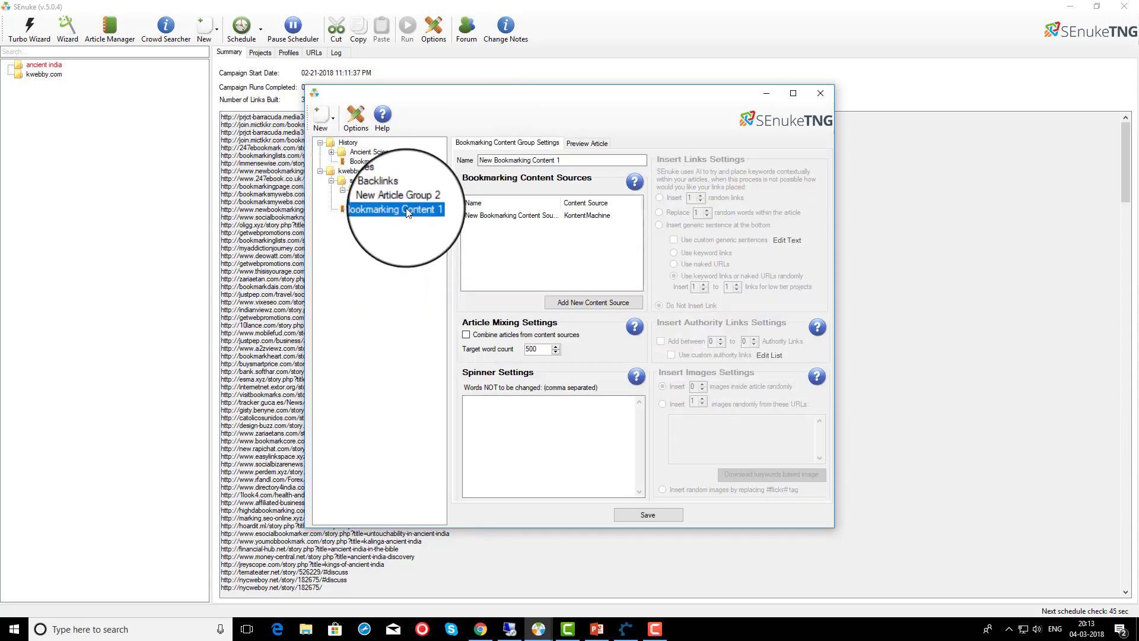
click(593, 302)
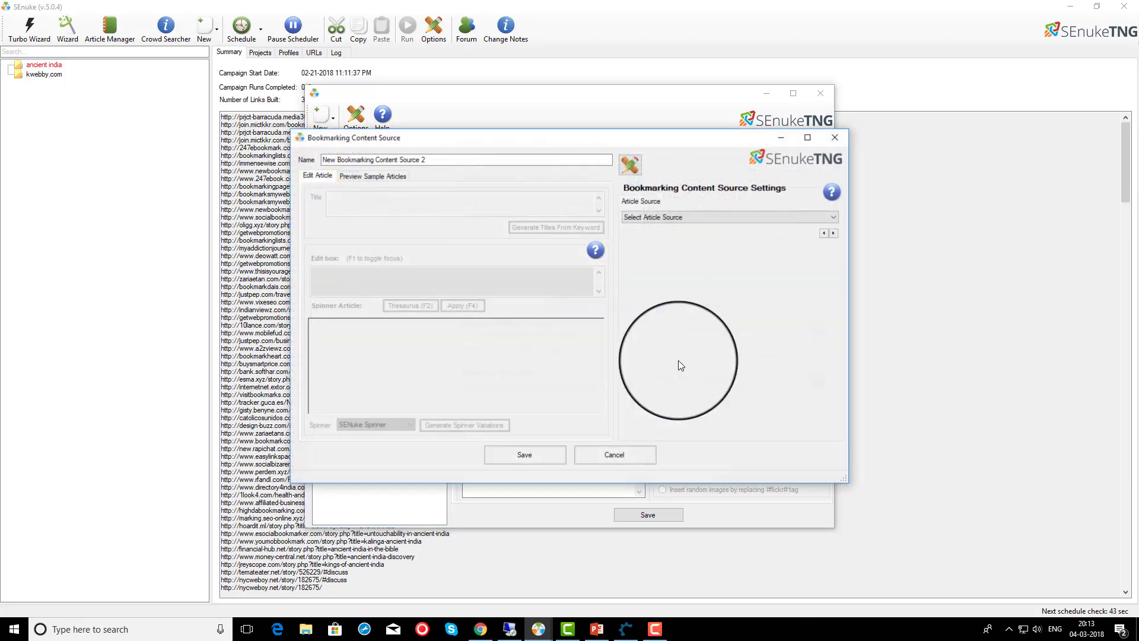
click(752, 218)
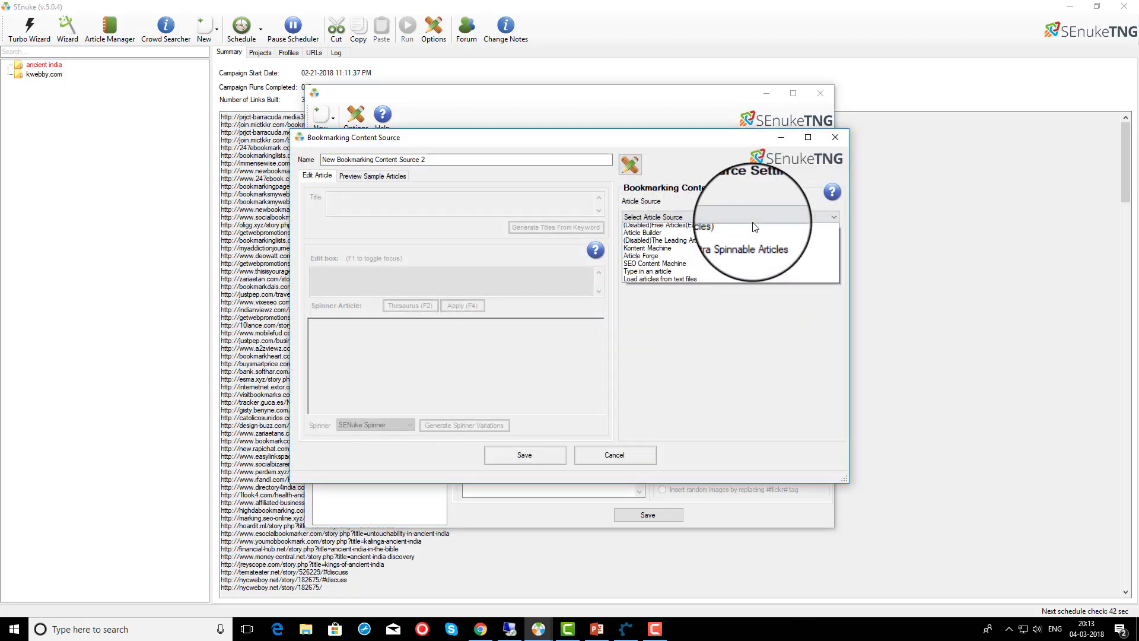
click(749, 259)
- Choose the Kwebby campaign, download its content from Kontent Machine and save the bookmarking content source
click(712, 264)
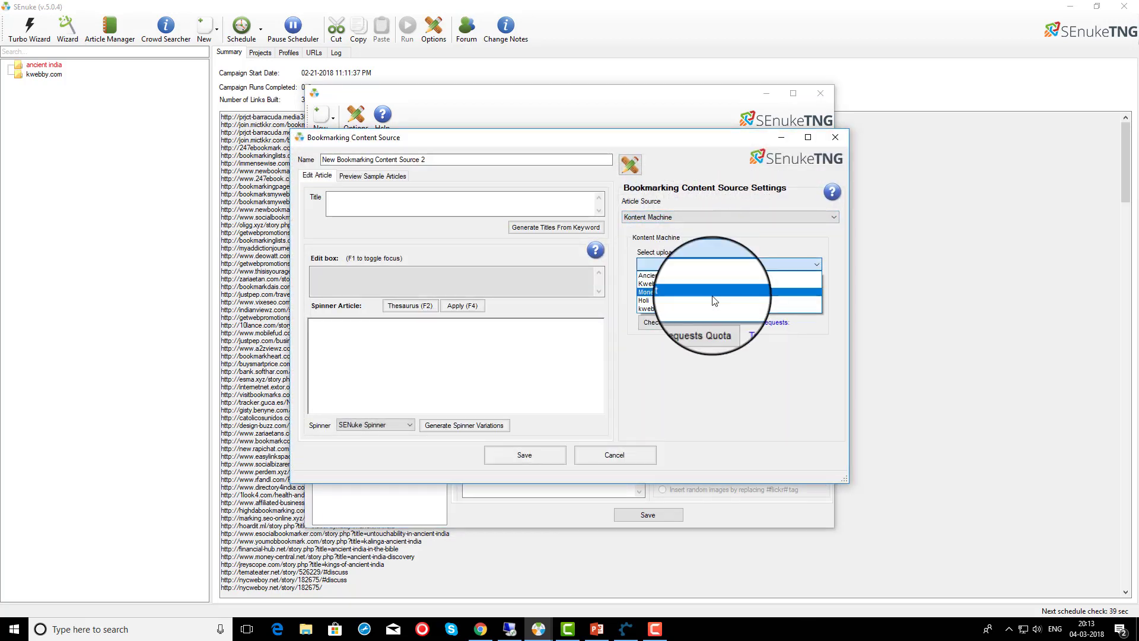
click(711, 285)
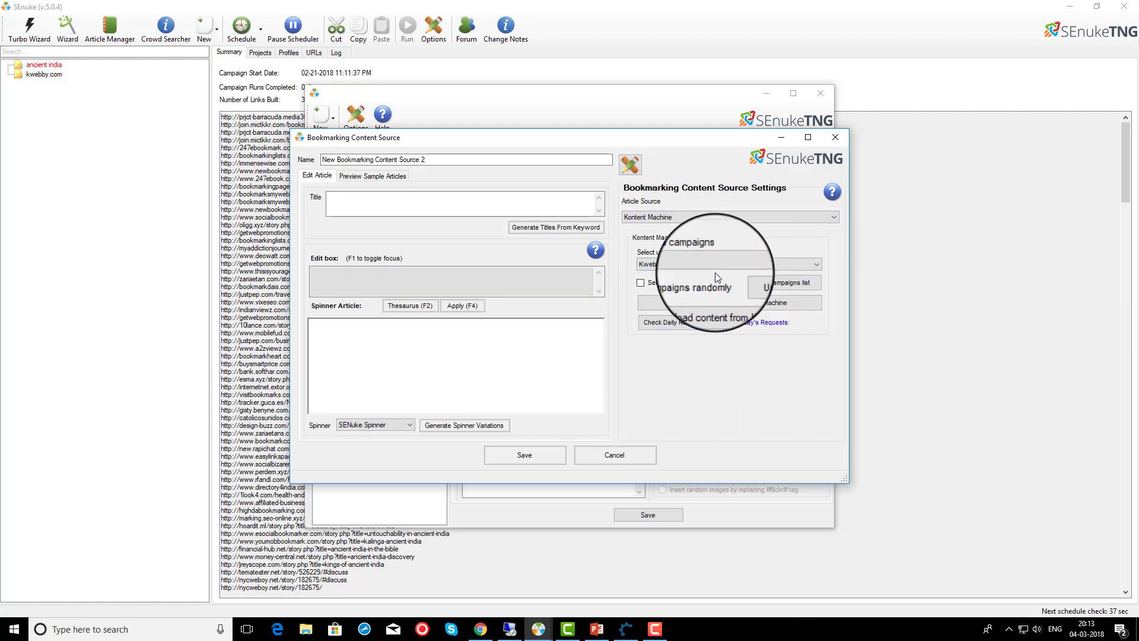
click(698, 310)
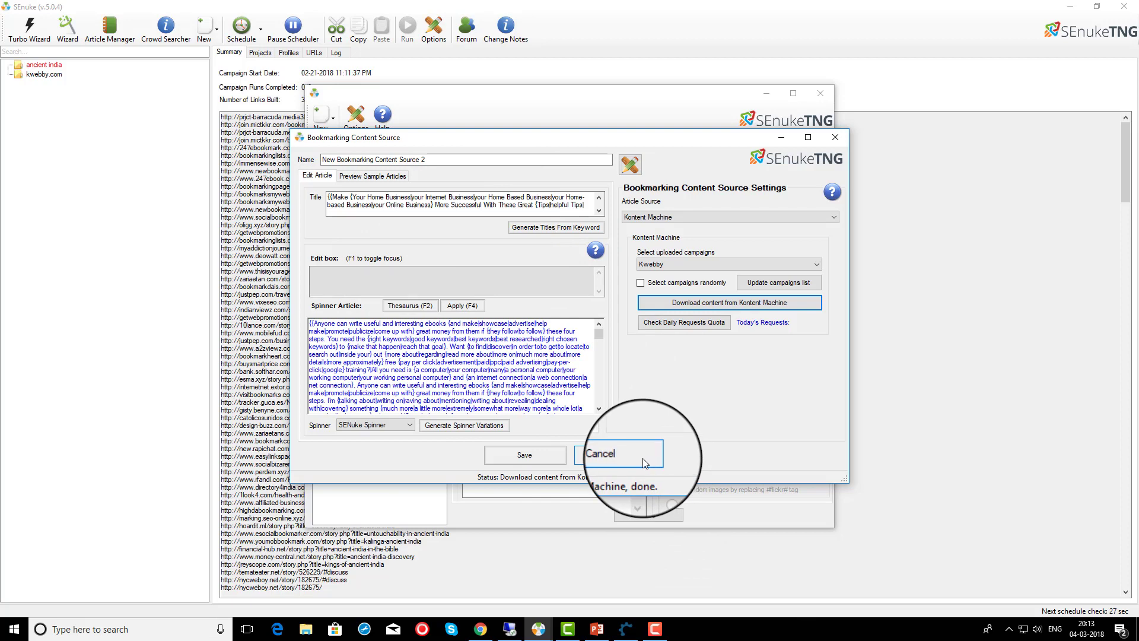
click(526, 455)
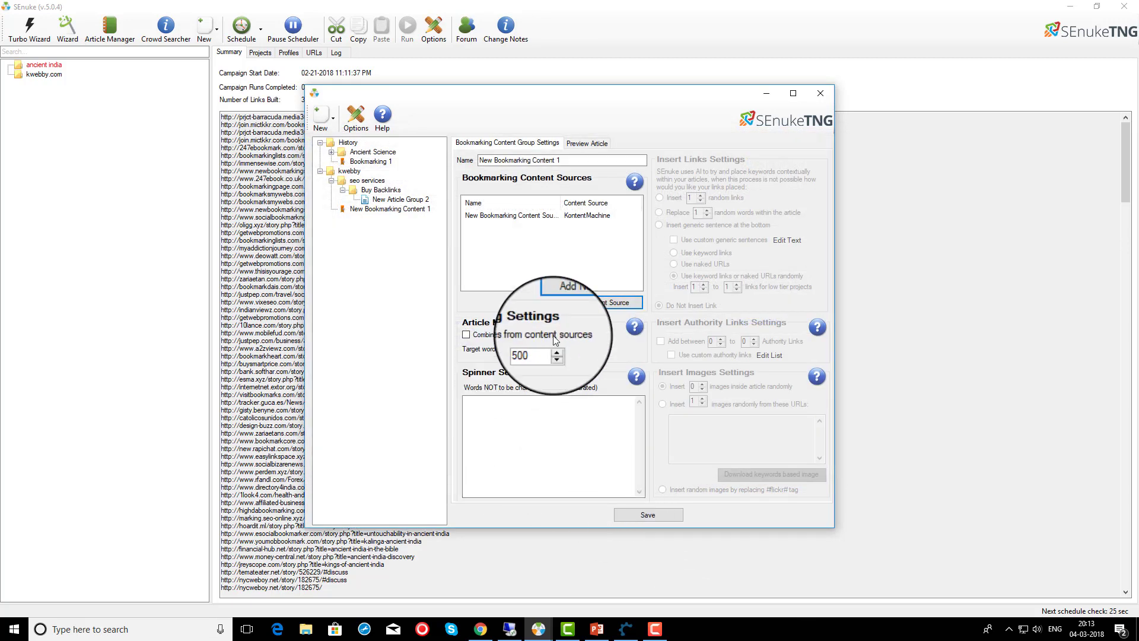
- Spin a preview of the bookmarking content group without keywords, return to its settings and save the group
click(546, 218)
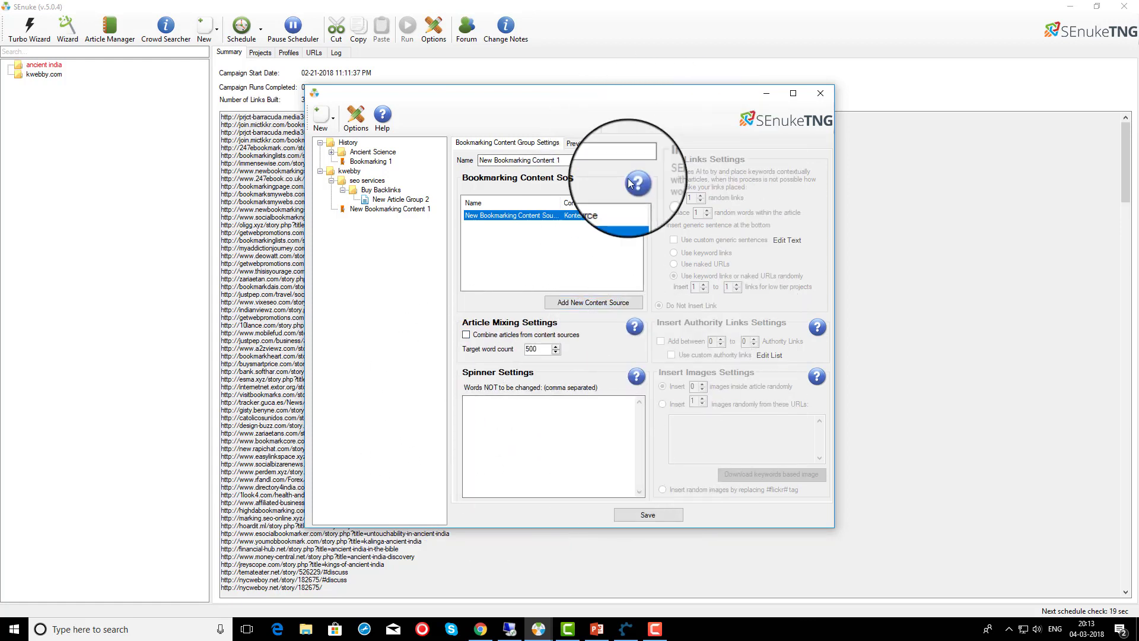
click(587, 143)
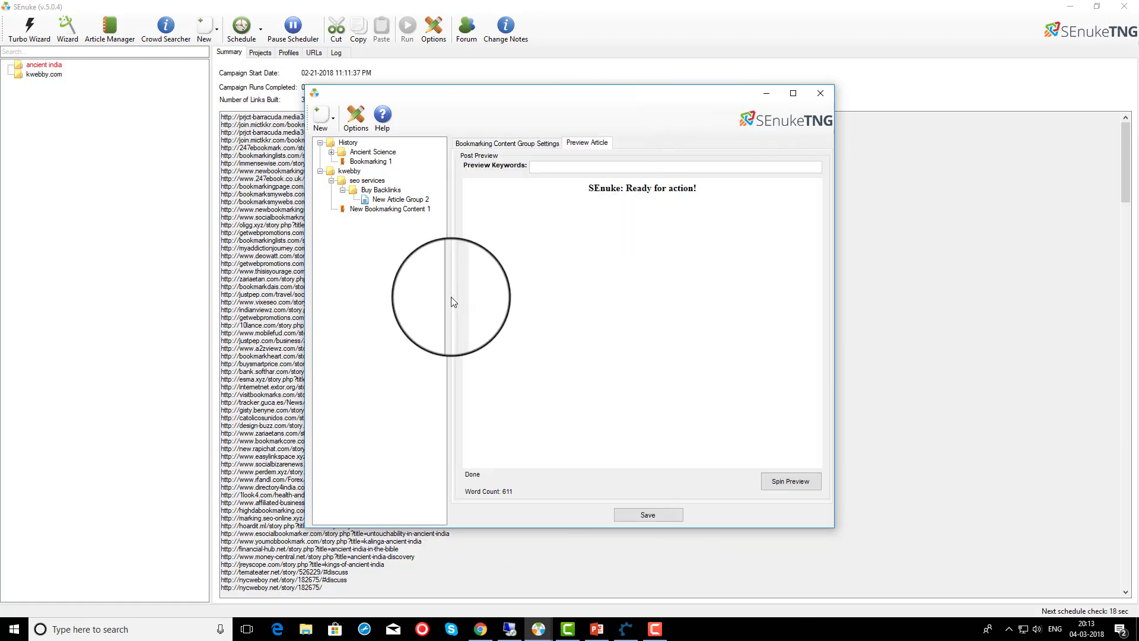
click(765, 477)
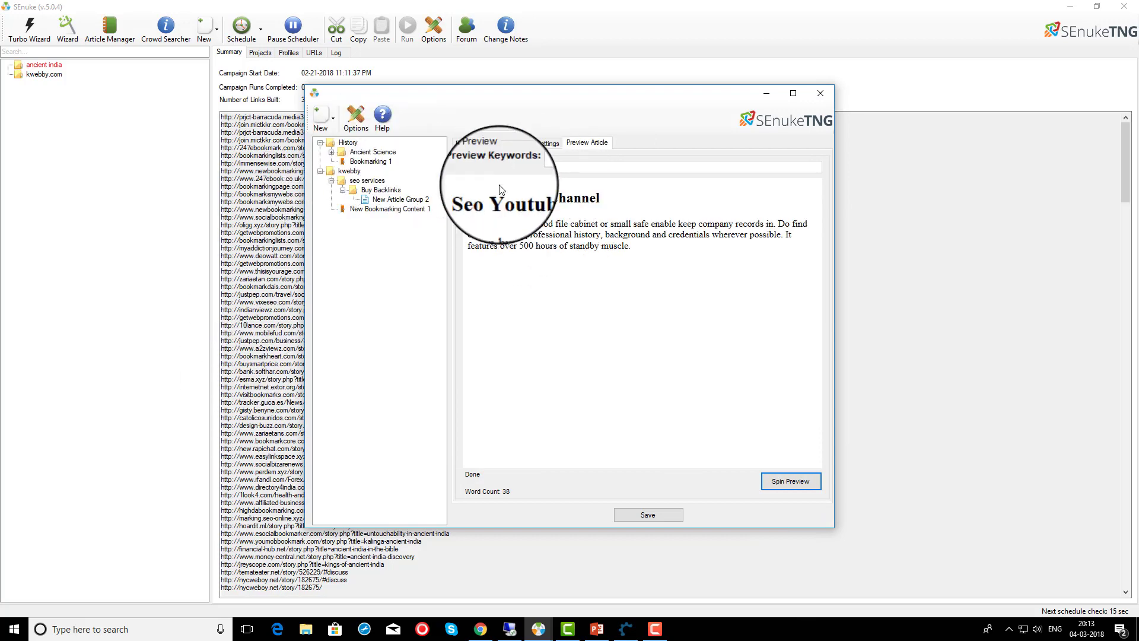
click(507, 143)
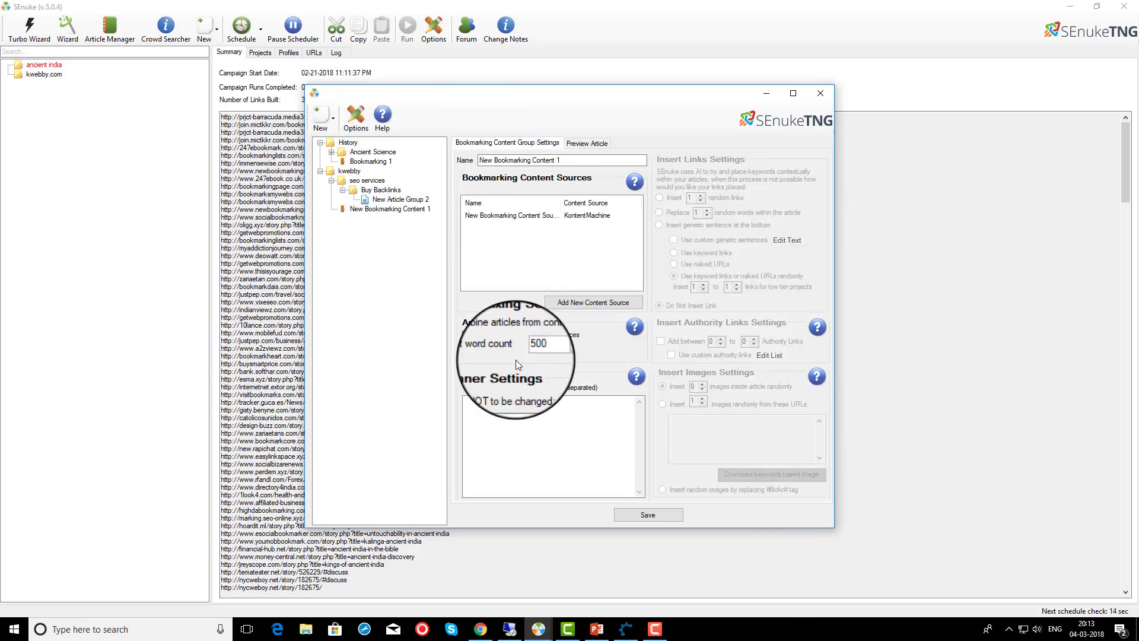
click(650, 515)
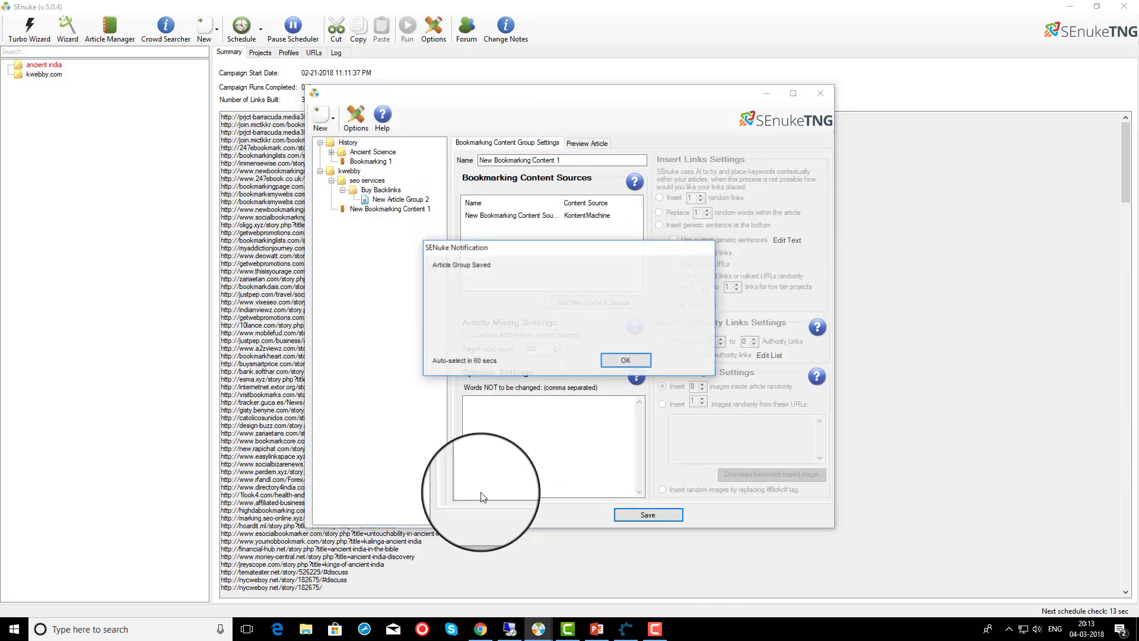
click(627, 360)
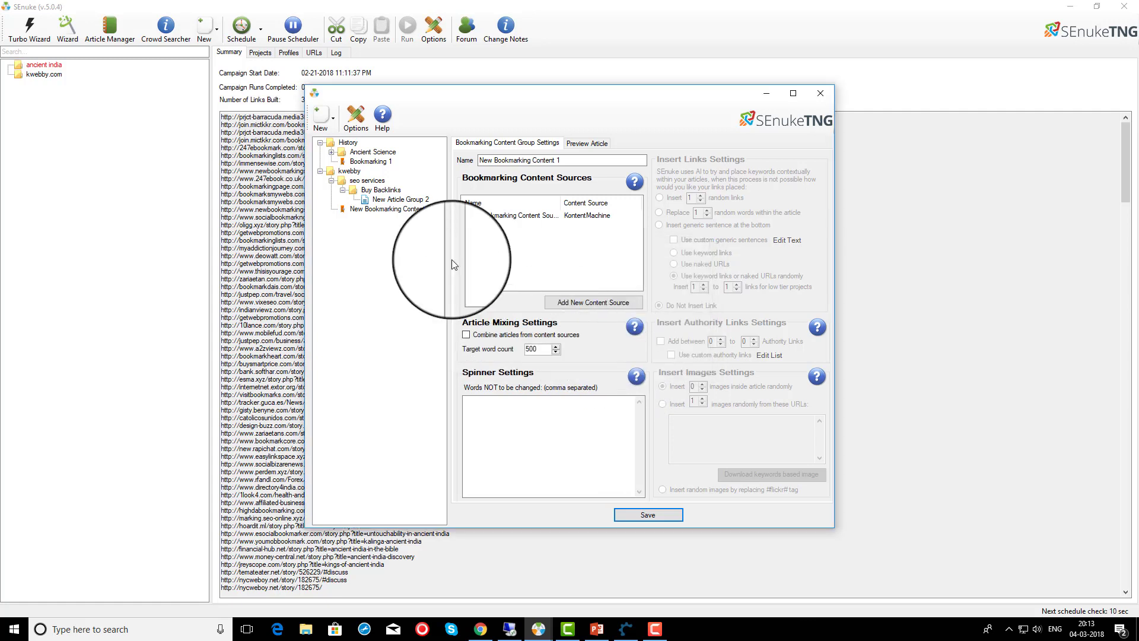
- Close the Article Manager and switch back to the New Campaign Wizard's common project settings
click(349, 171)
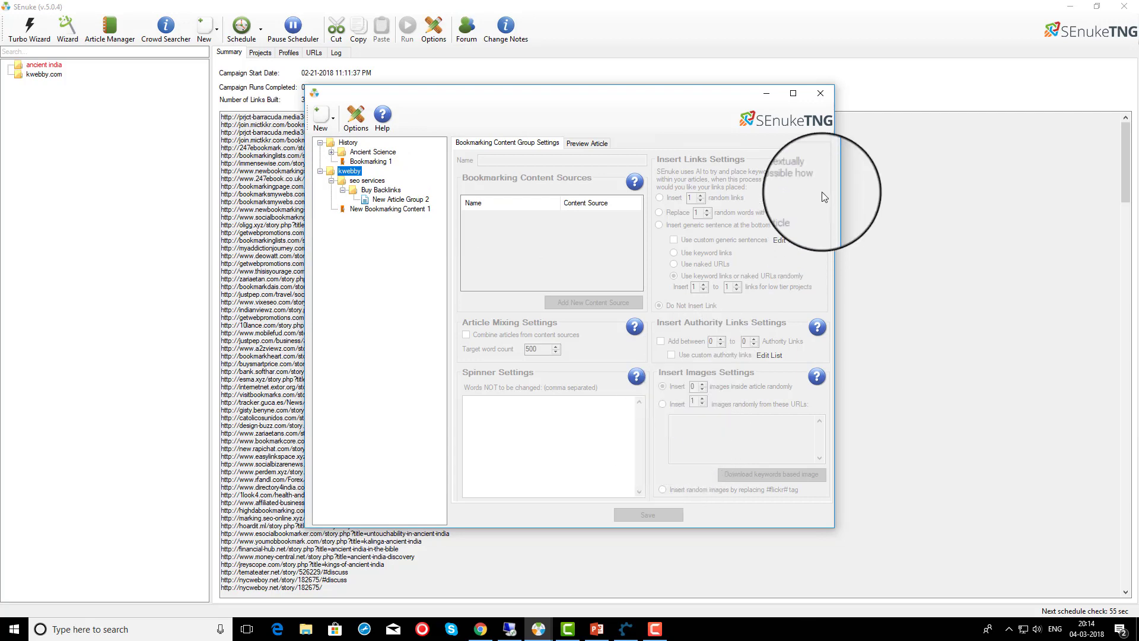
click(828, 94)
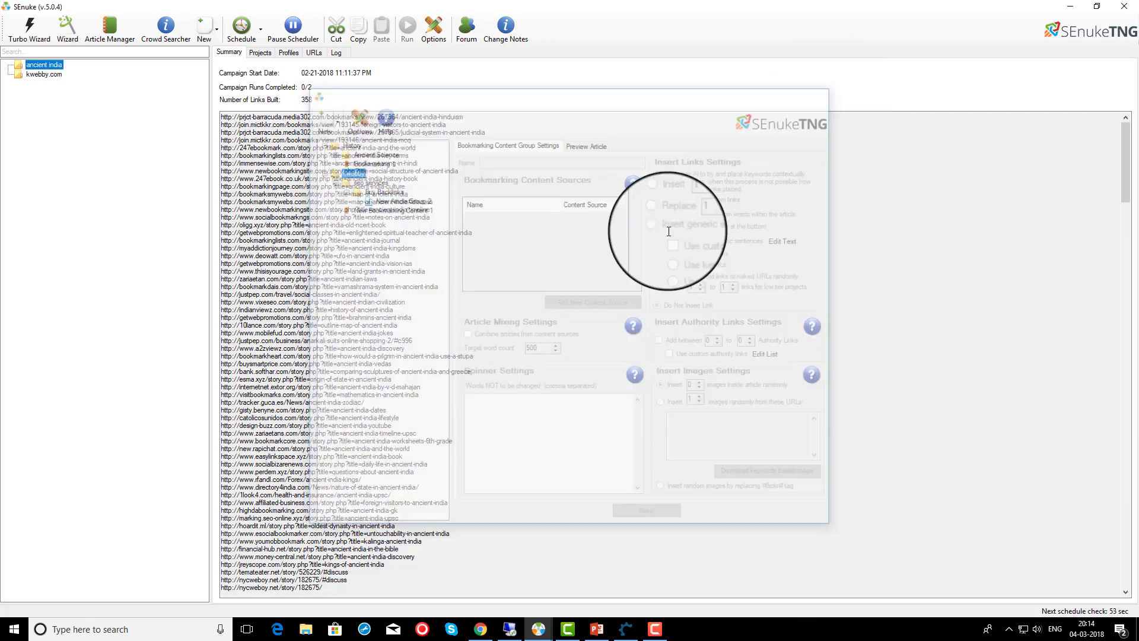
mouse_move(536, 632)
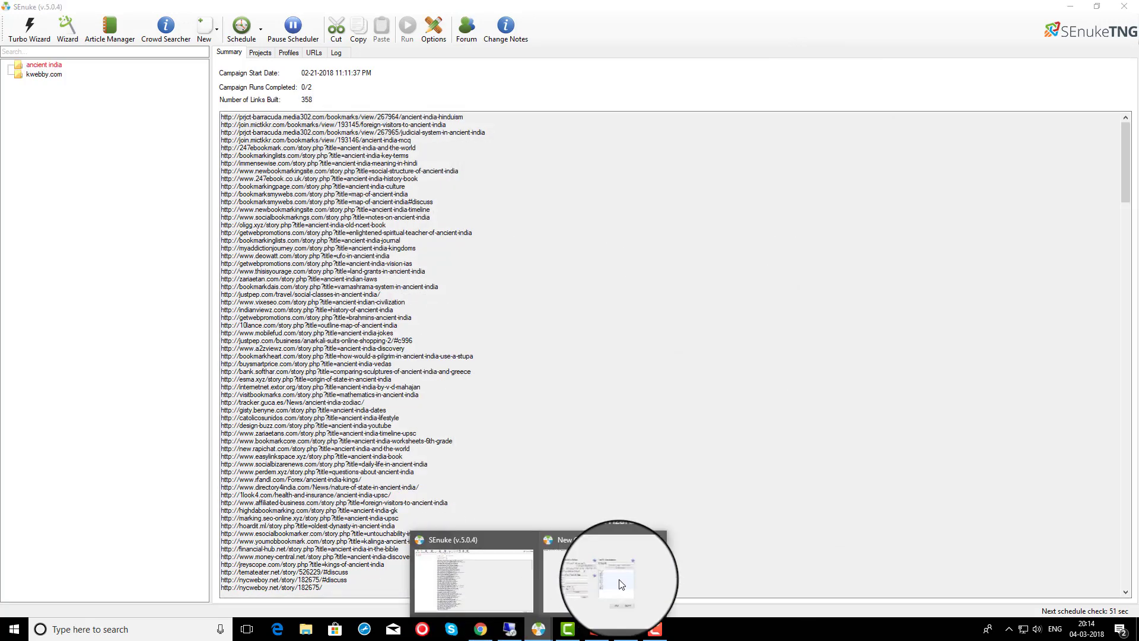
click(617, 585)
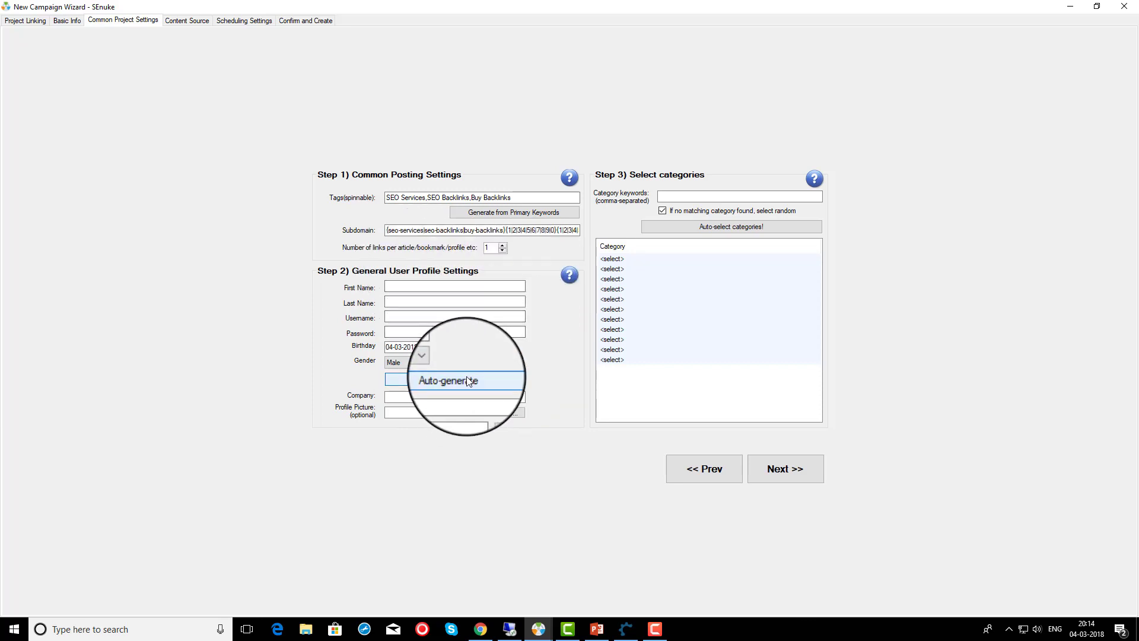
- Auto-generate the general user profile details and generate the campaign tags from the primary keyword
click(486, 379)
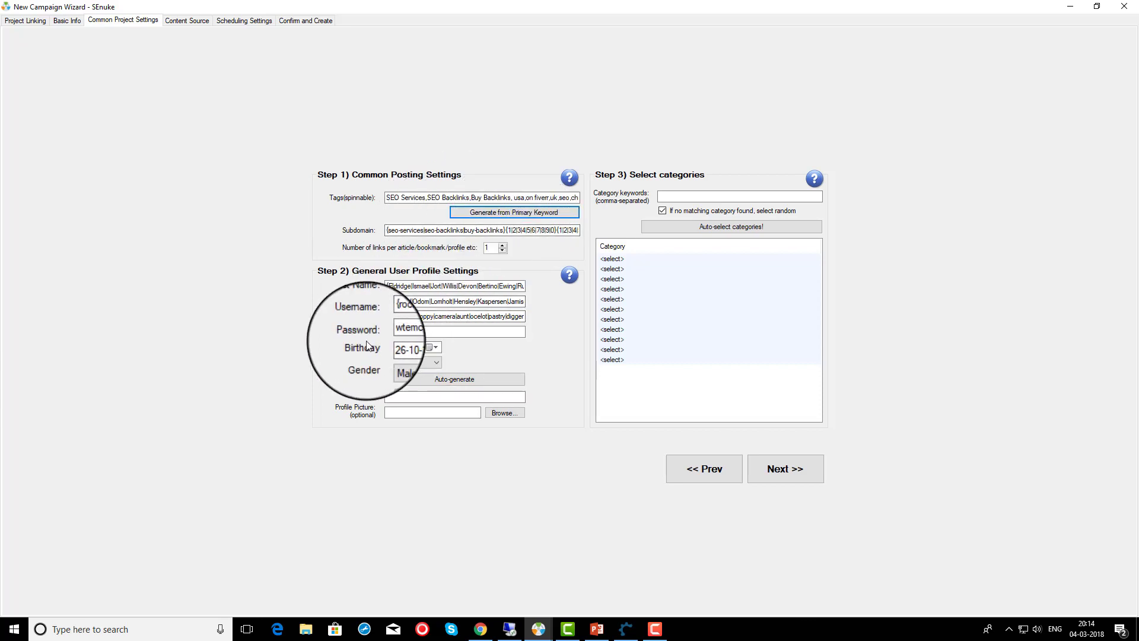
click(525, 212)
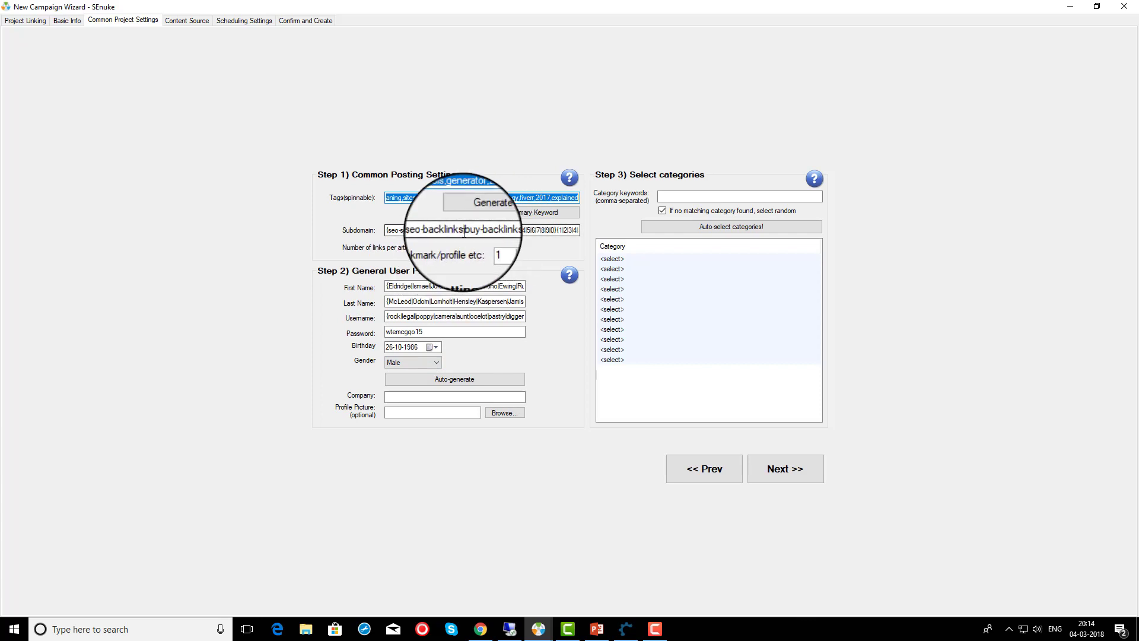
- Set the profile's company to Kwebby, auto-select the categories and continue to the content source settings
click(415, 396)
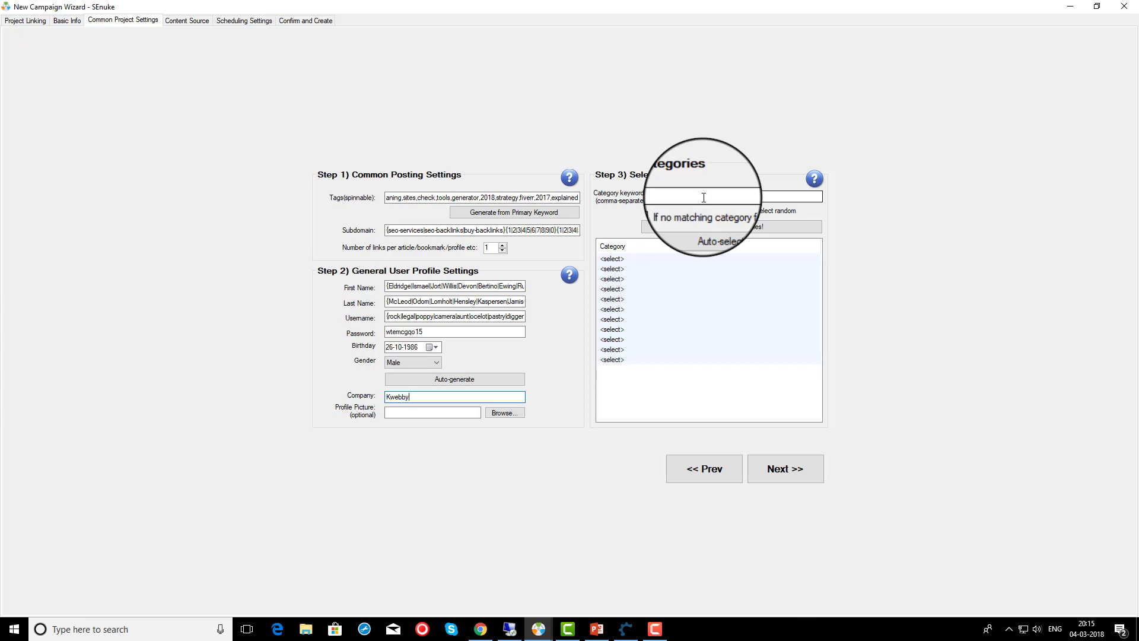
click(702, 229)
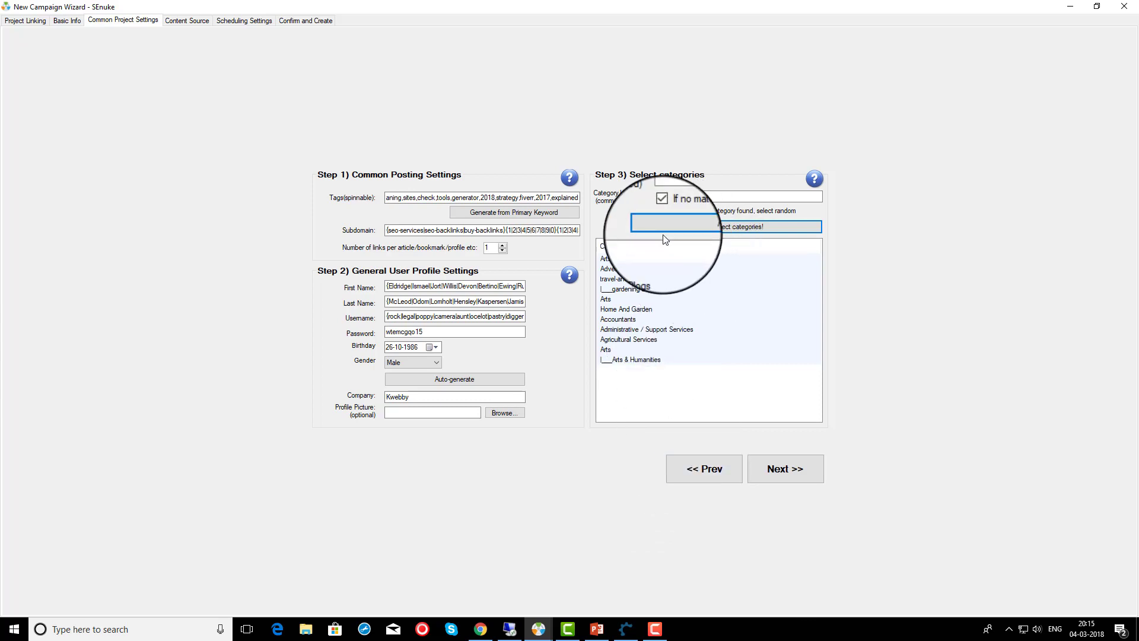
click(789, 474)
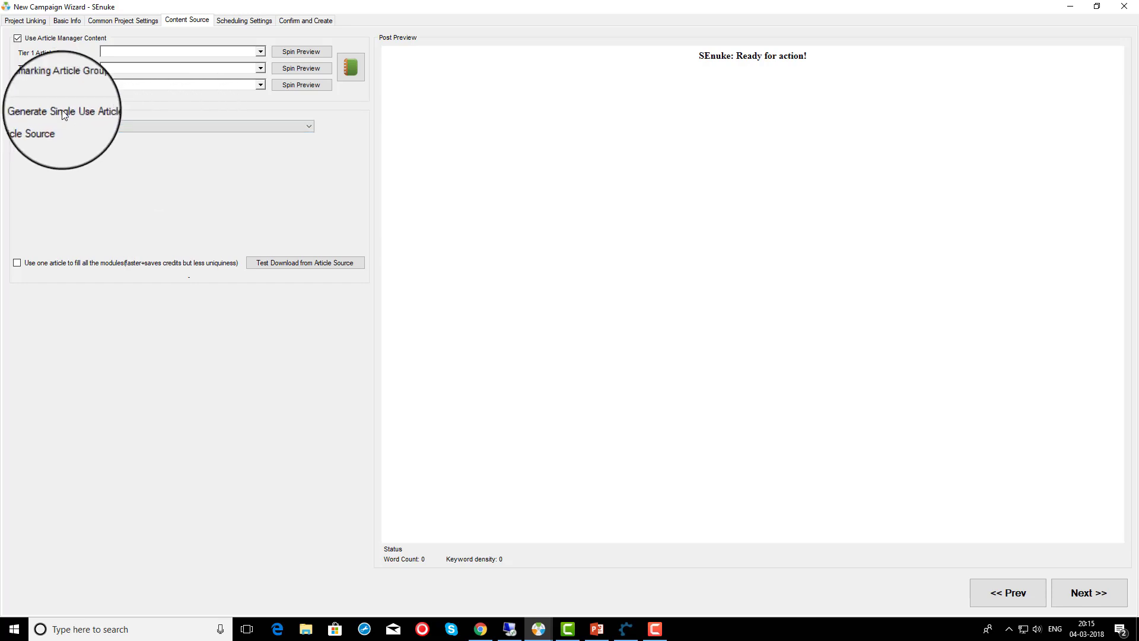
- Open the Article Manager from the wizard to check the kwebby niche's content groups, and close it again
click(350, 66)
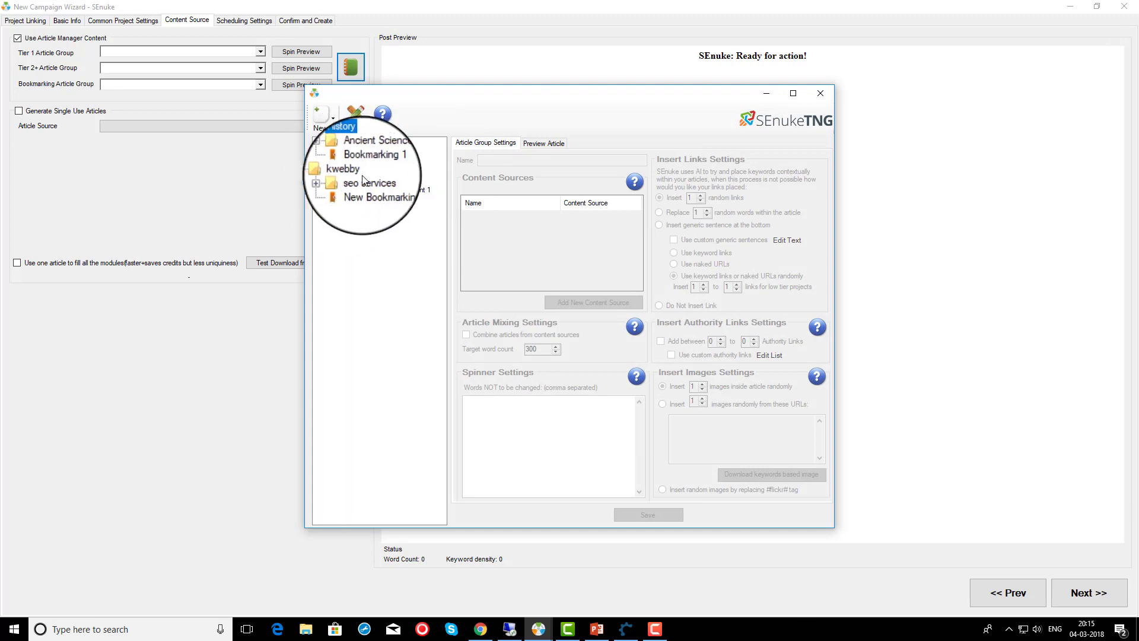
click(368, 181)
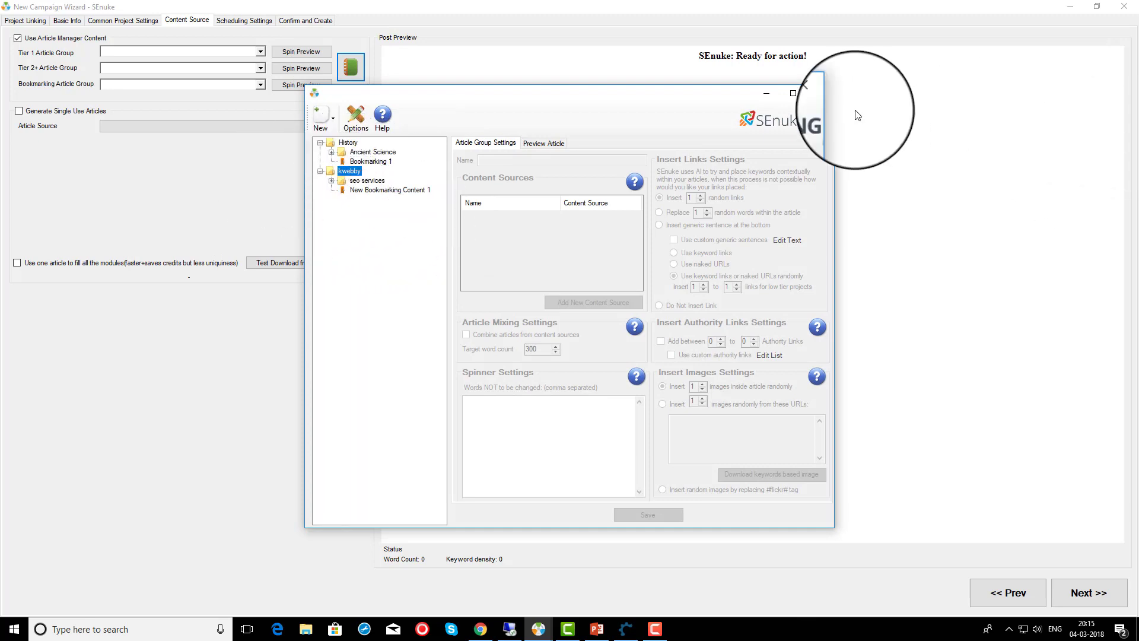
click(819, 93)
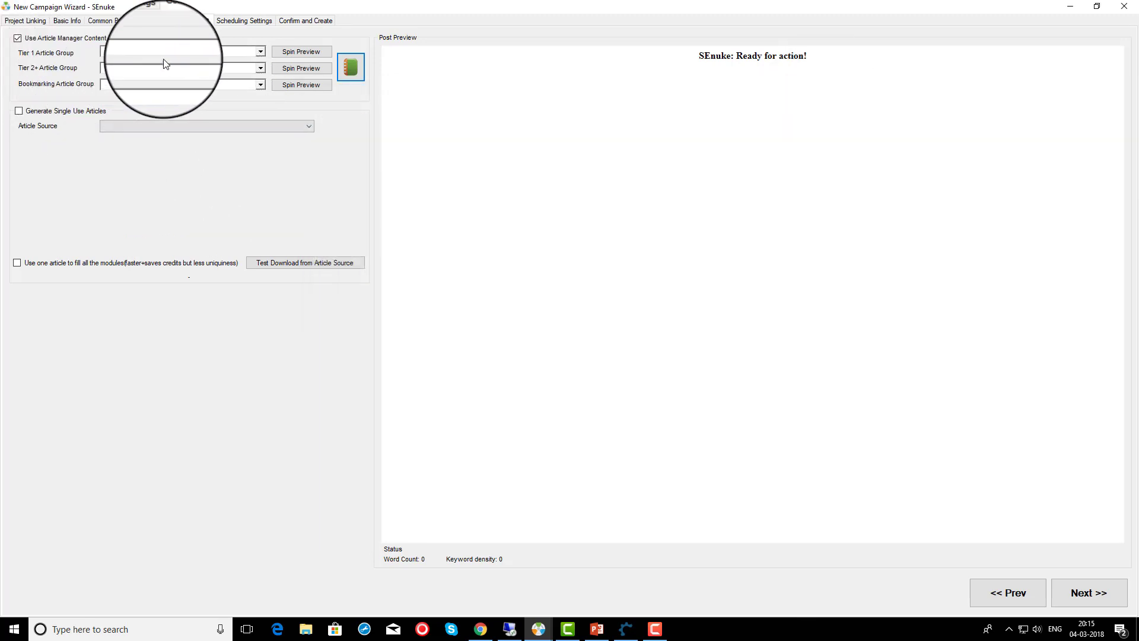
- Assign the kwebby niche's New Article Group 2 to Tier 1 and New Bookmarking Content 1 as the bookmarking article group
click(236, 52)
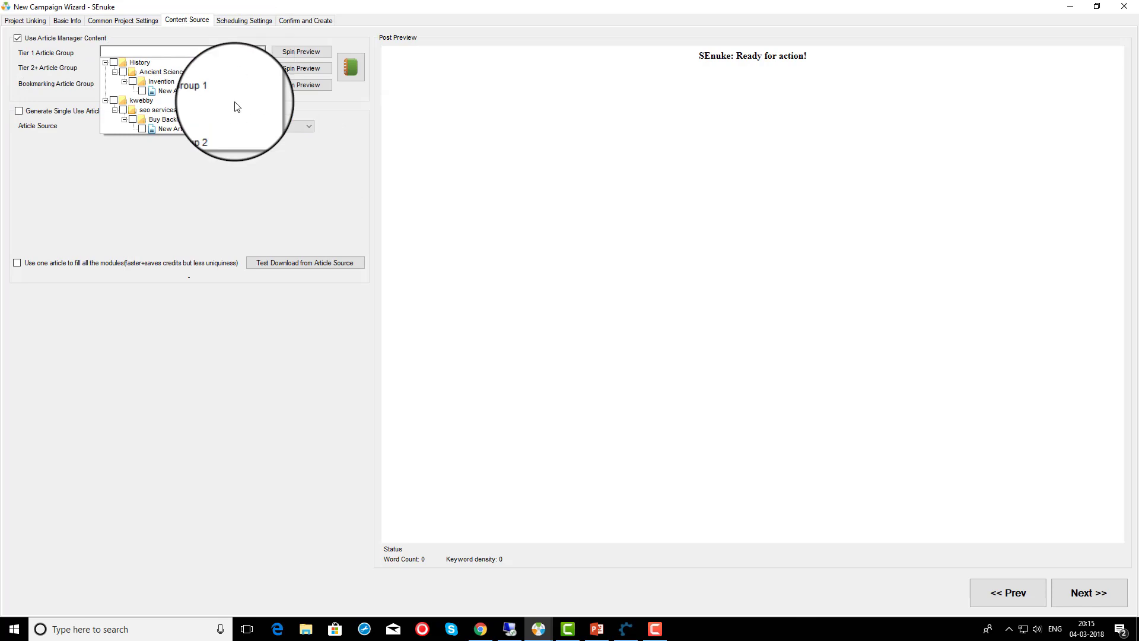
click(113, 100)
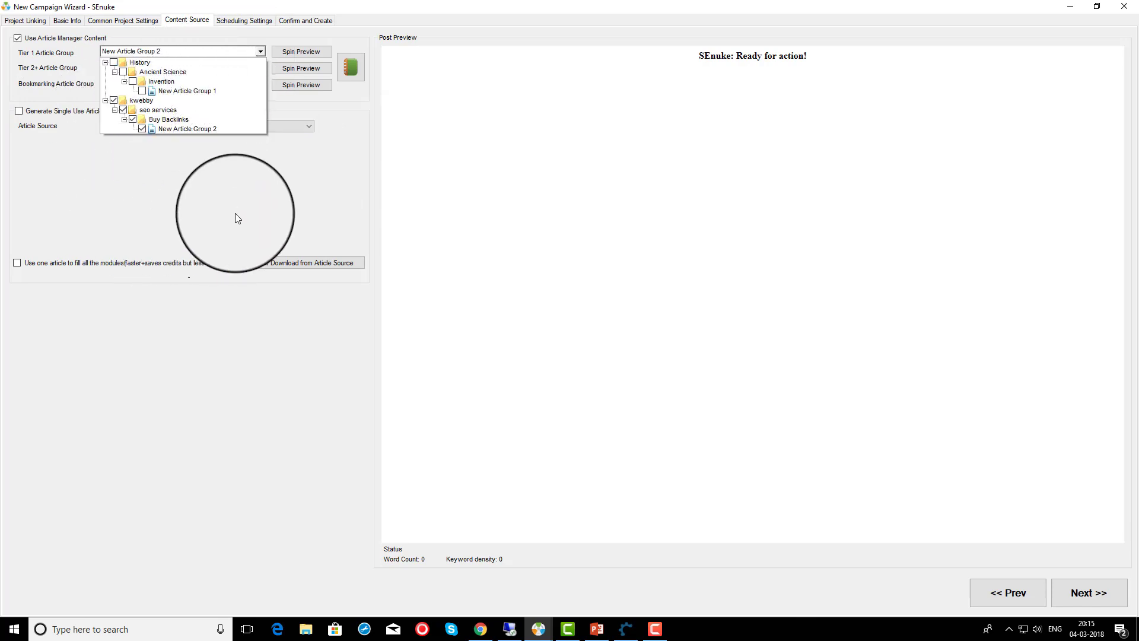
click(173, 188)
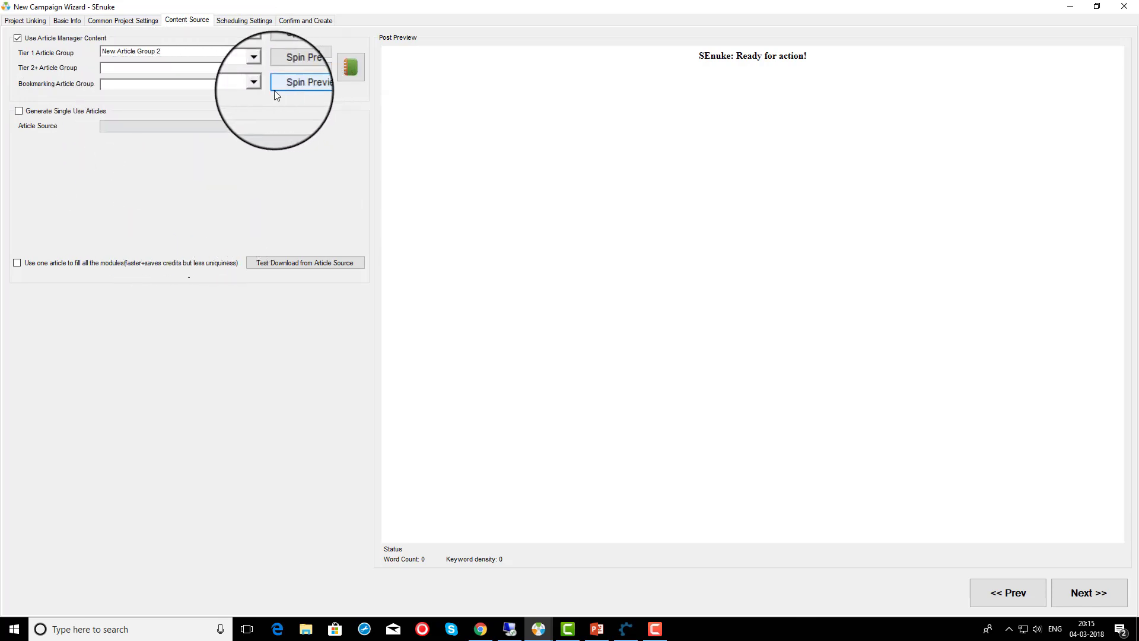
click(237, 85)
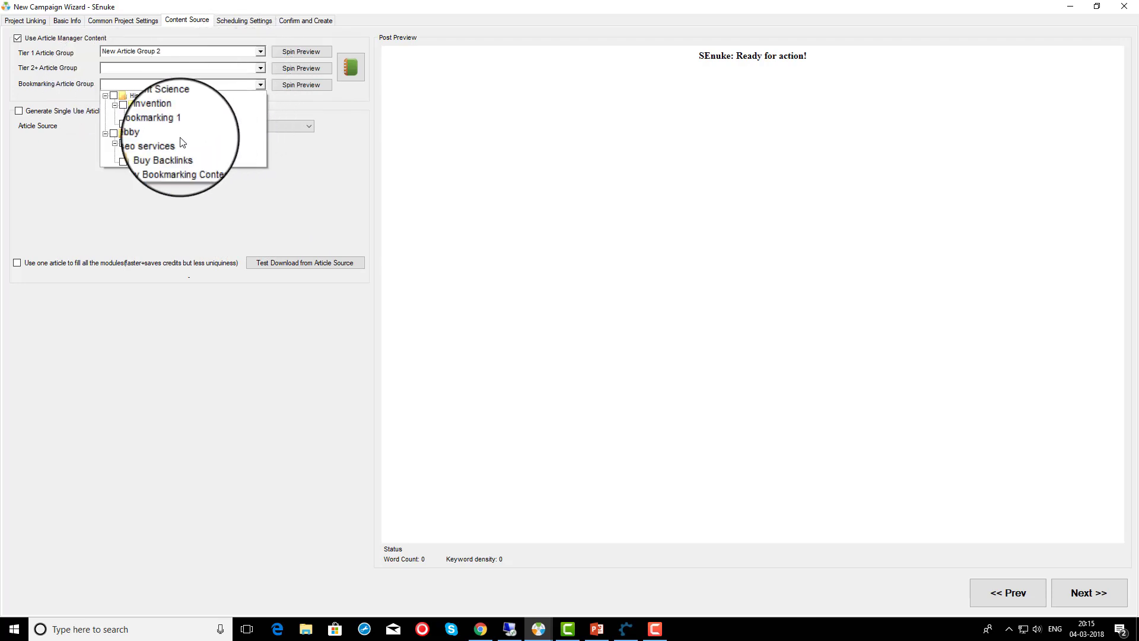
click(120, 160)
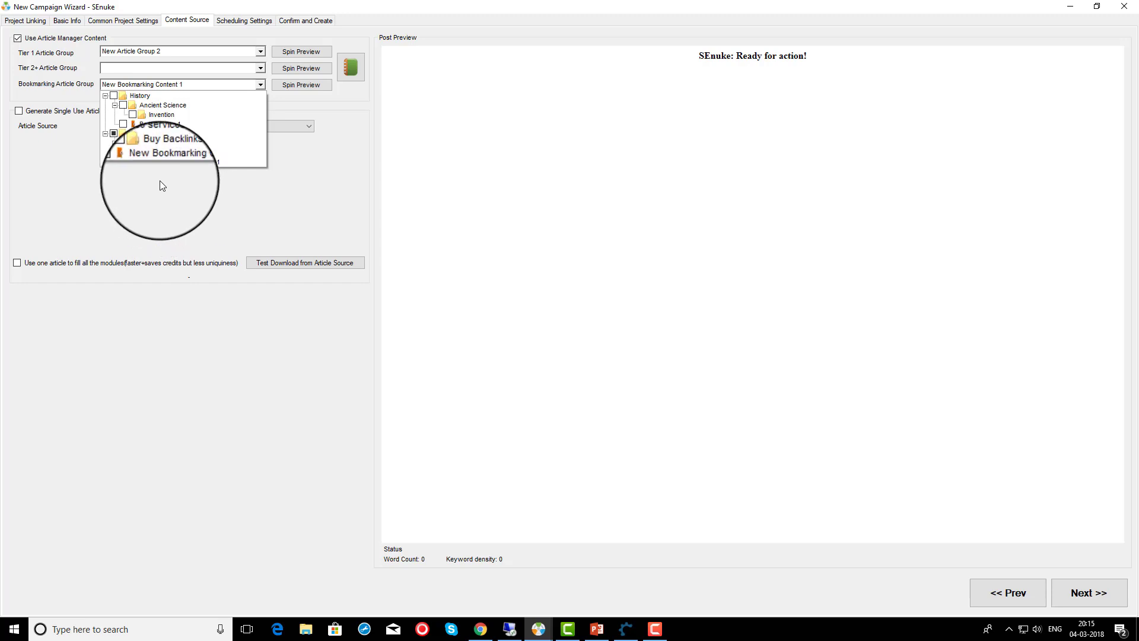
click(169, 193)
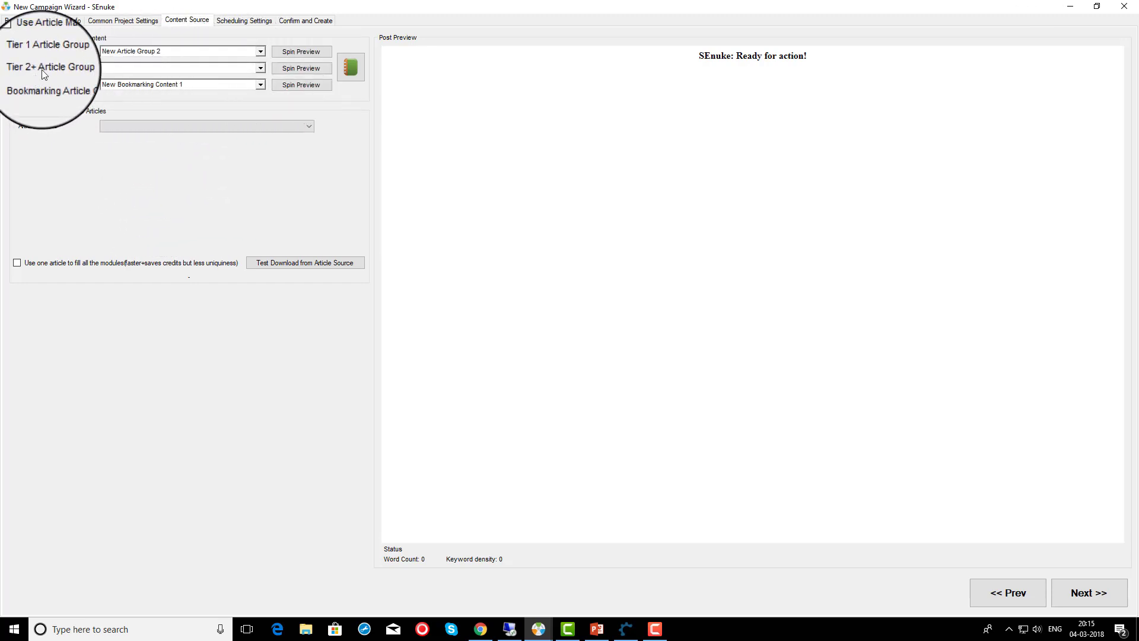
- Assign the kwebby niche with New Article Group 2 as the Tier 2+ article group
click(247, 72)
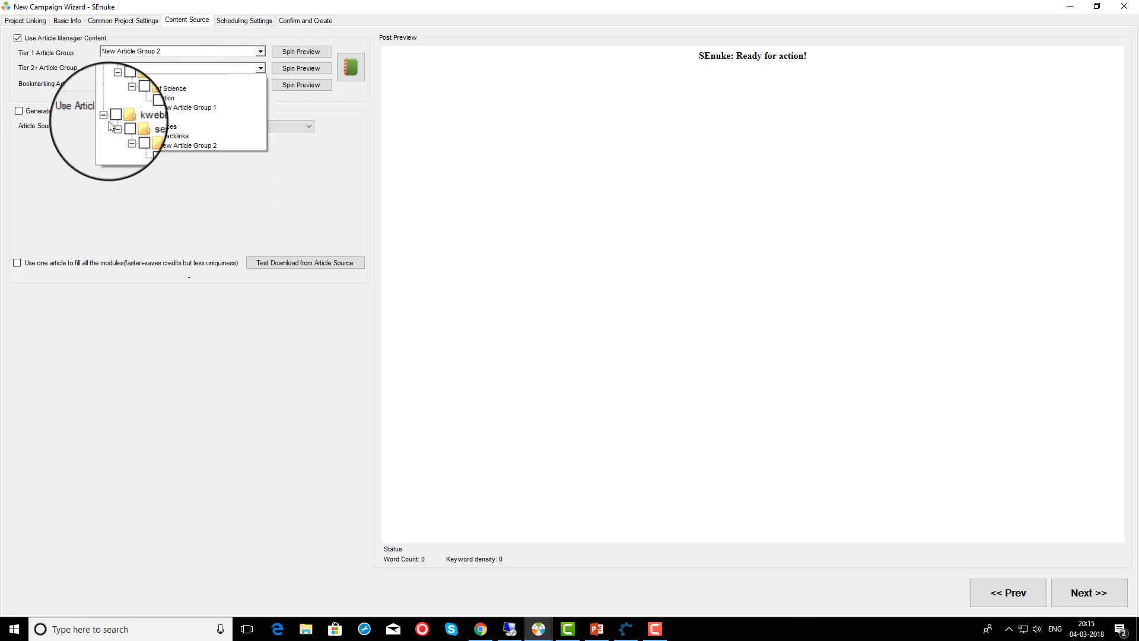
click(117, 130)
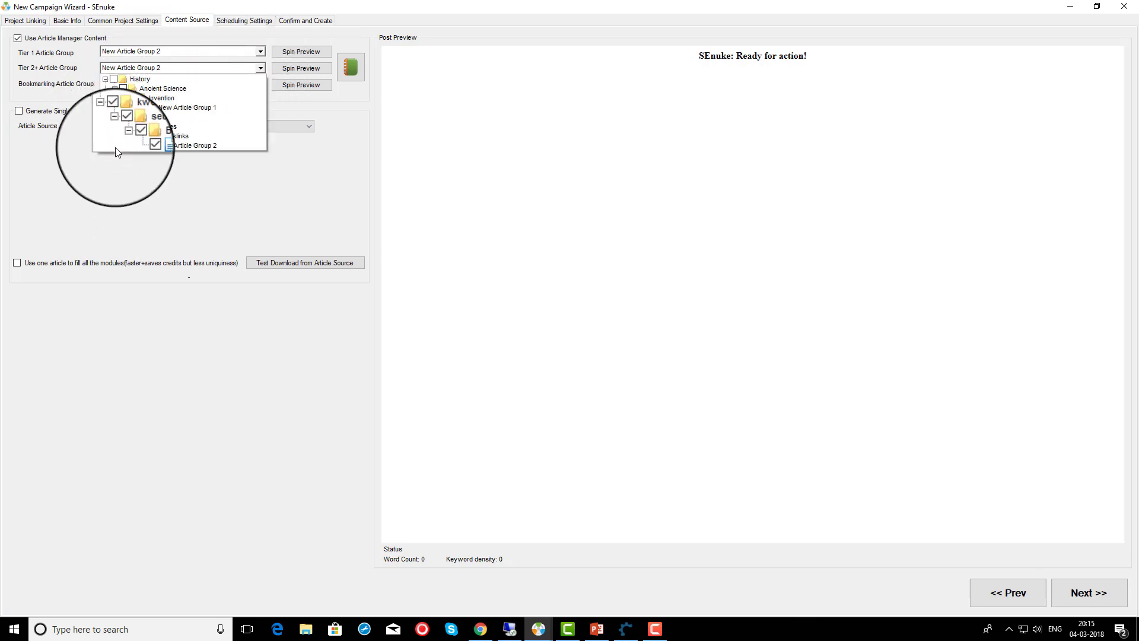
click(139, 227)
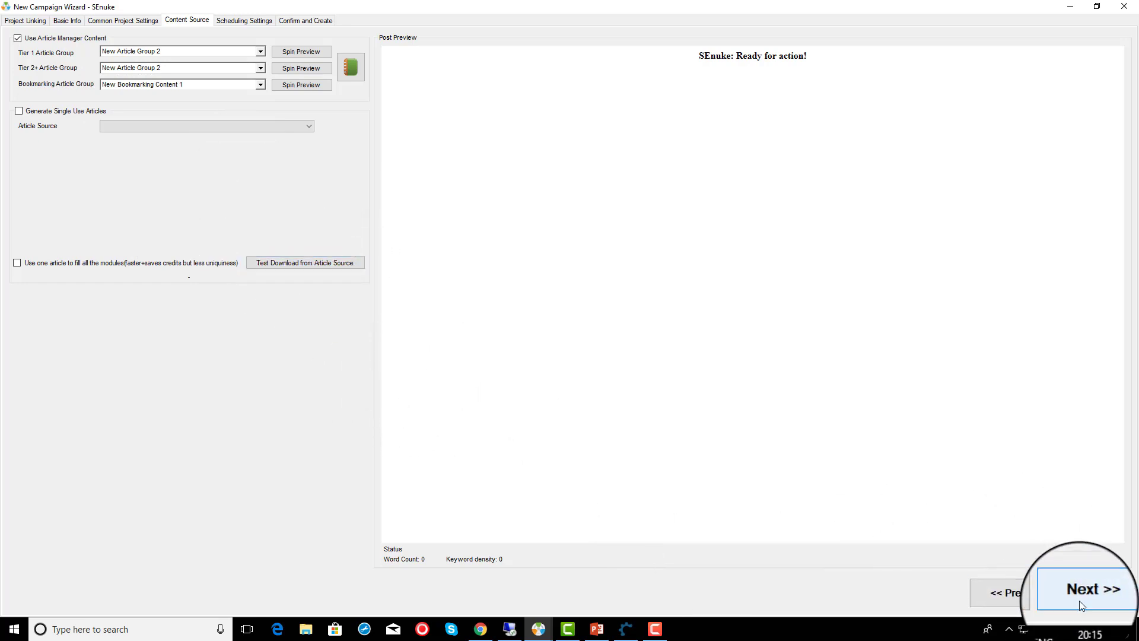
- Continue to the scheduling settings, try the suggested submission duration of 7 days and set the spread back to 1 day
click(1106, 592)
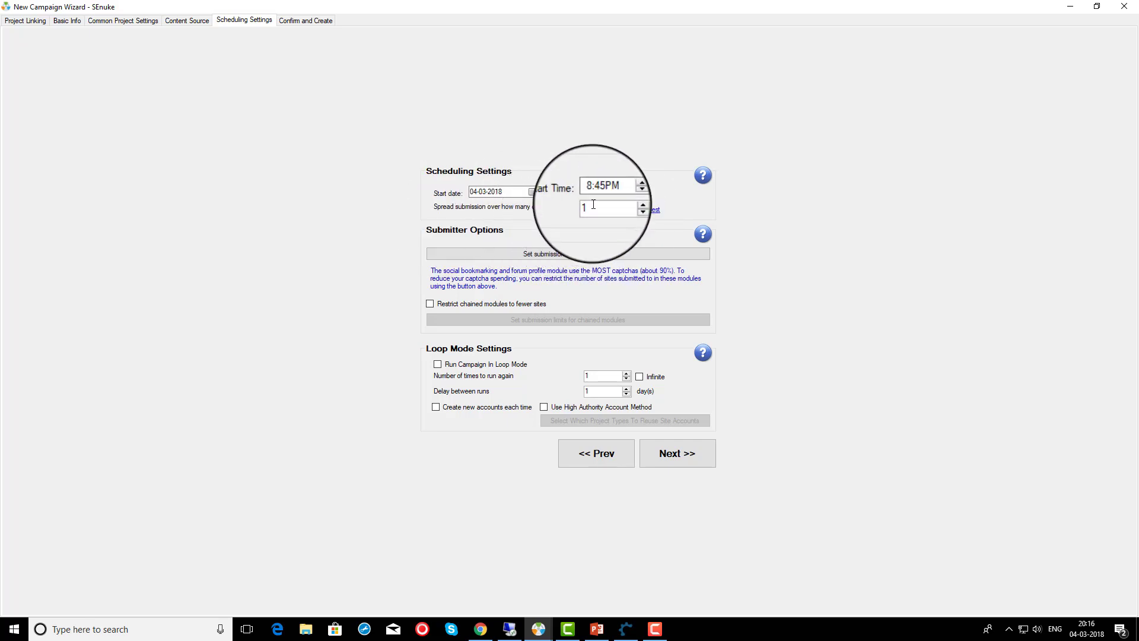
click(644, 209)
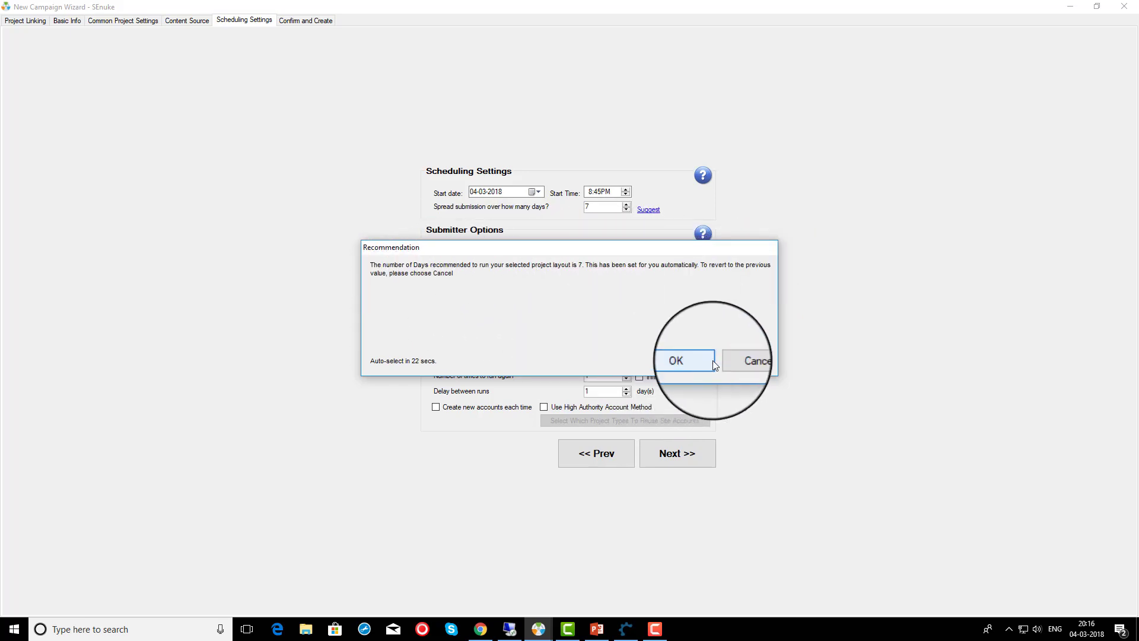
click(689, 360)
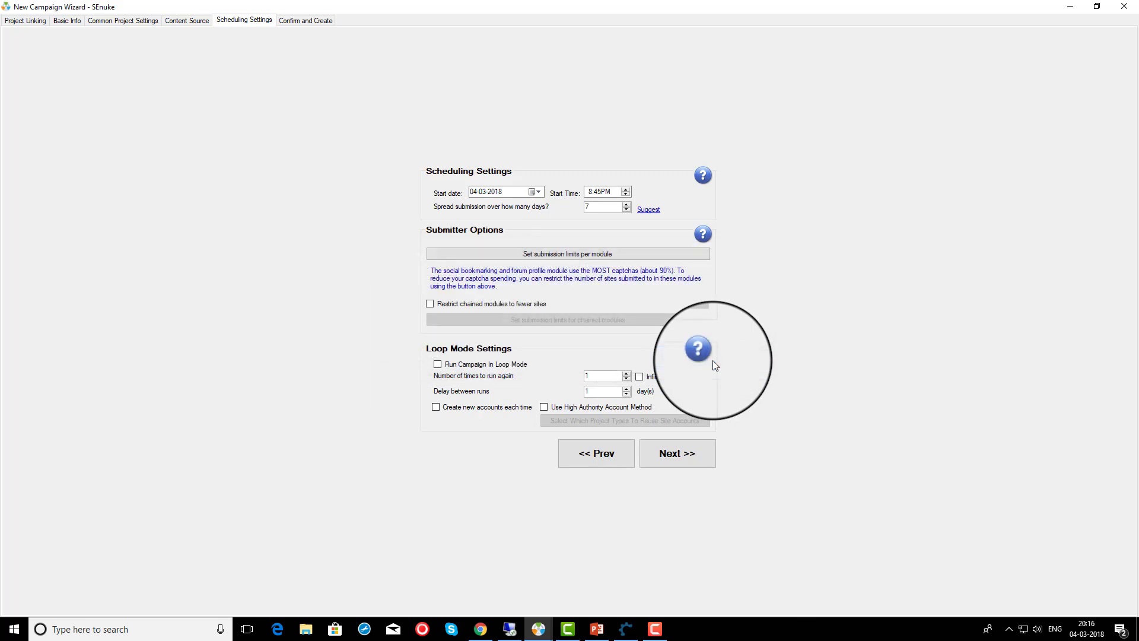
click(626, 210)
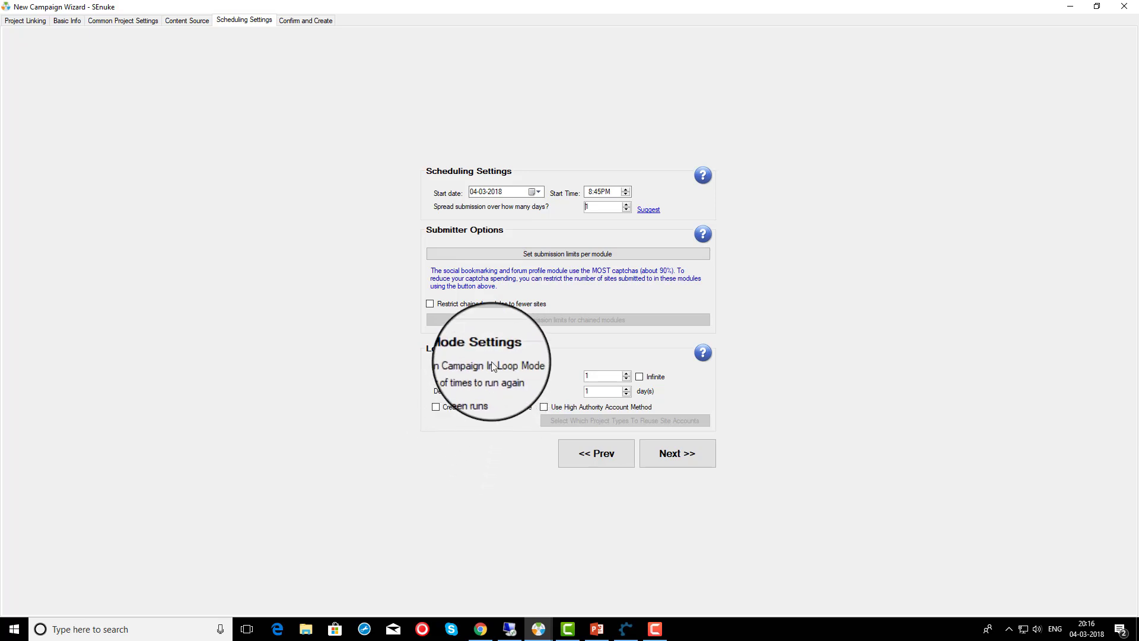
- In the loop mode settings, enable new accounts each time and the High Authority Account Method, with Run Campaign In Loop Mode switched off
click(437, 365)
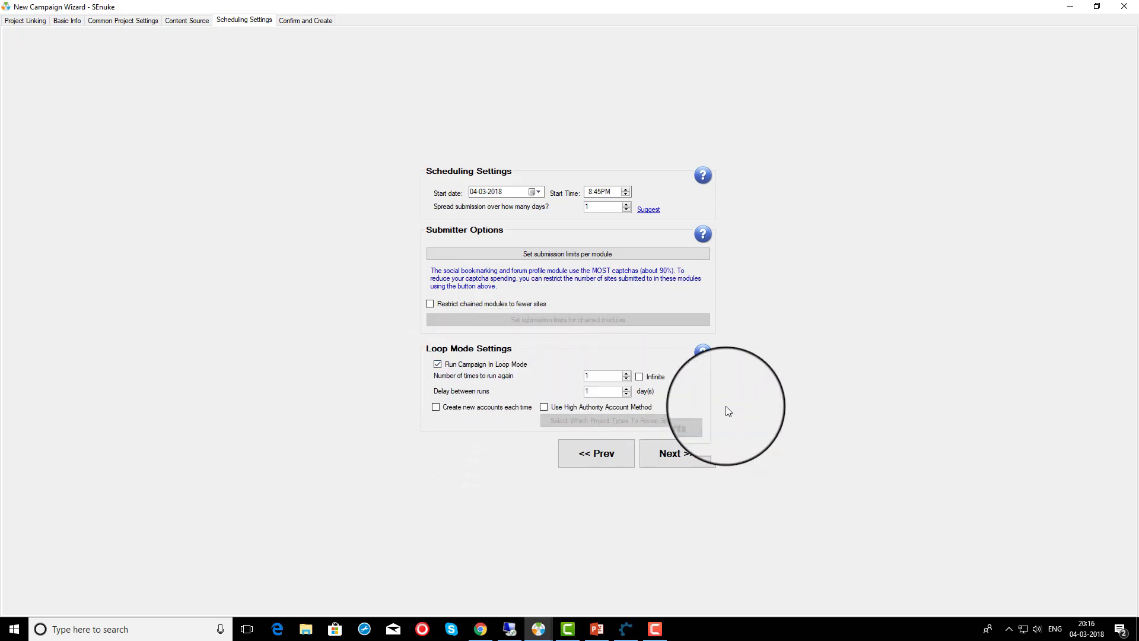
click(470, 410)
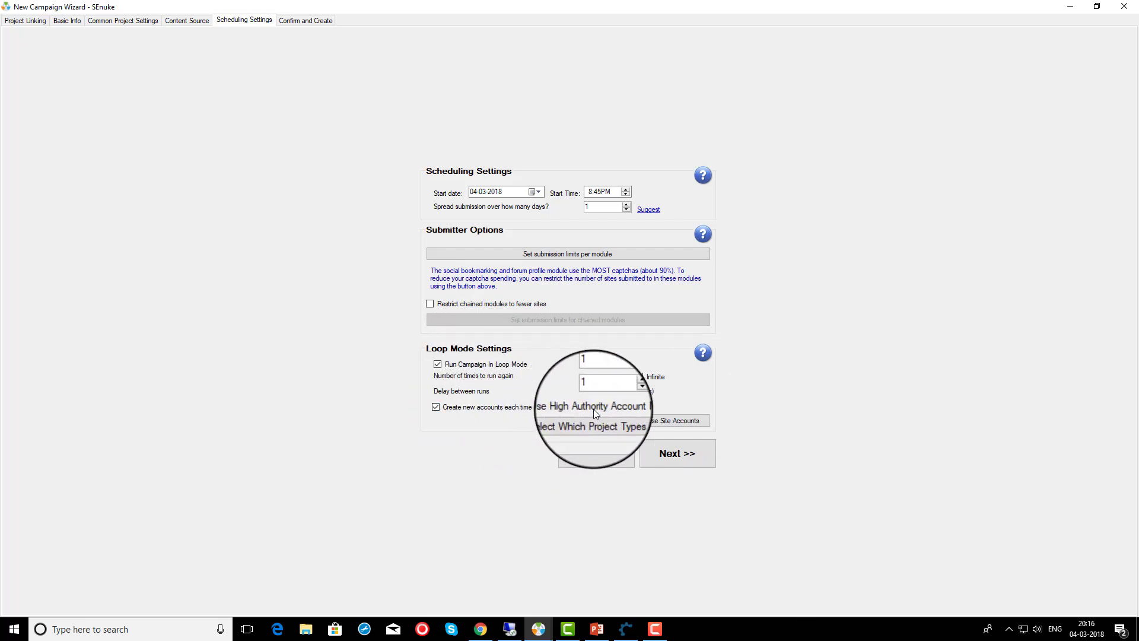
click(437, 364)
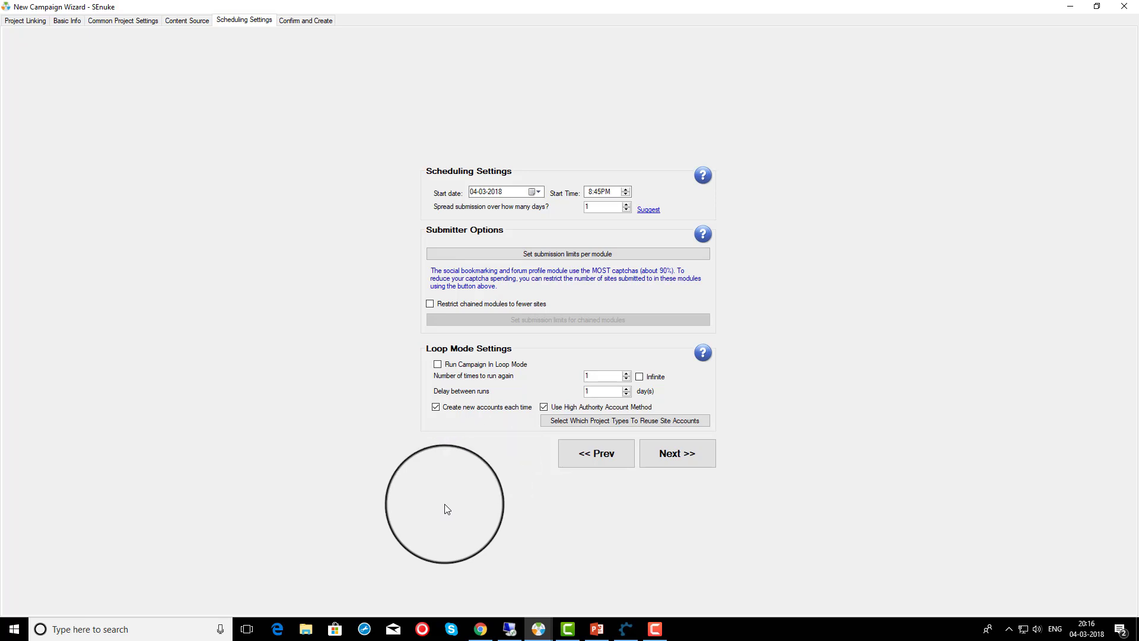
- Continue to the confirmation page and finish the wizard to create the kwebby.com campaign
click(688, 458)
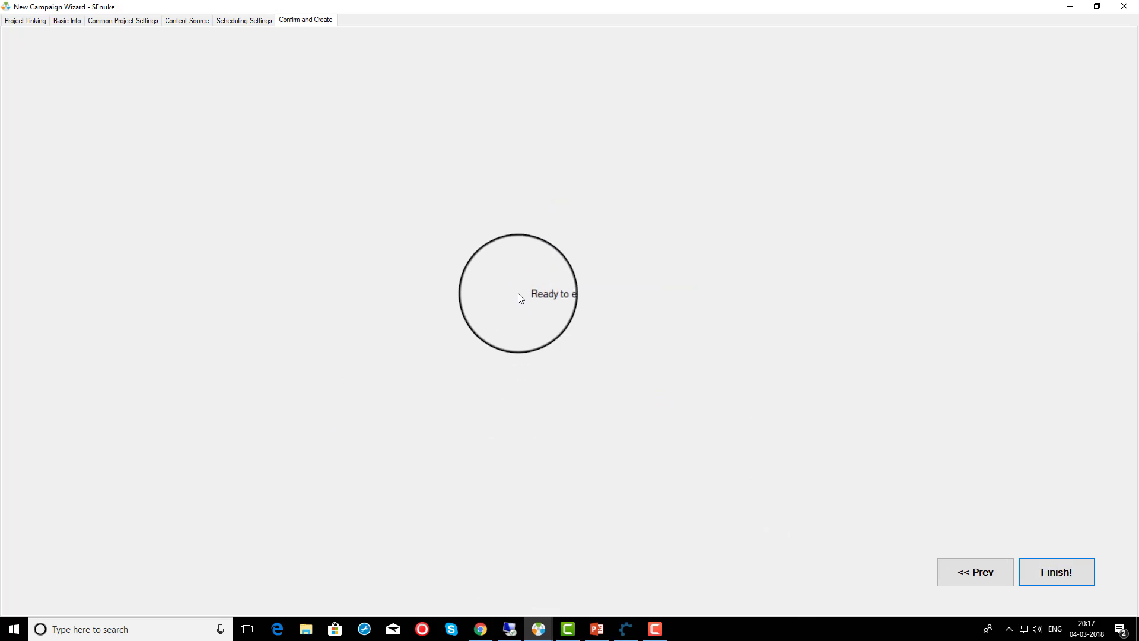
click(1061, 573)
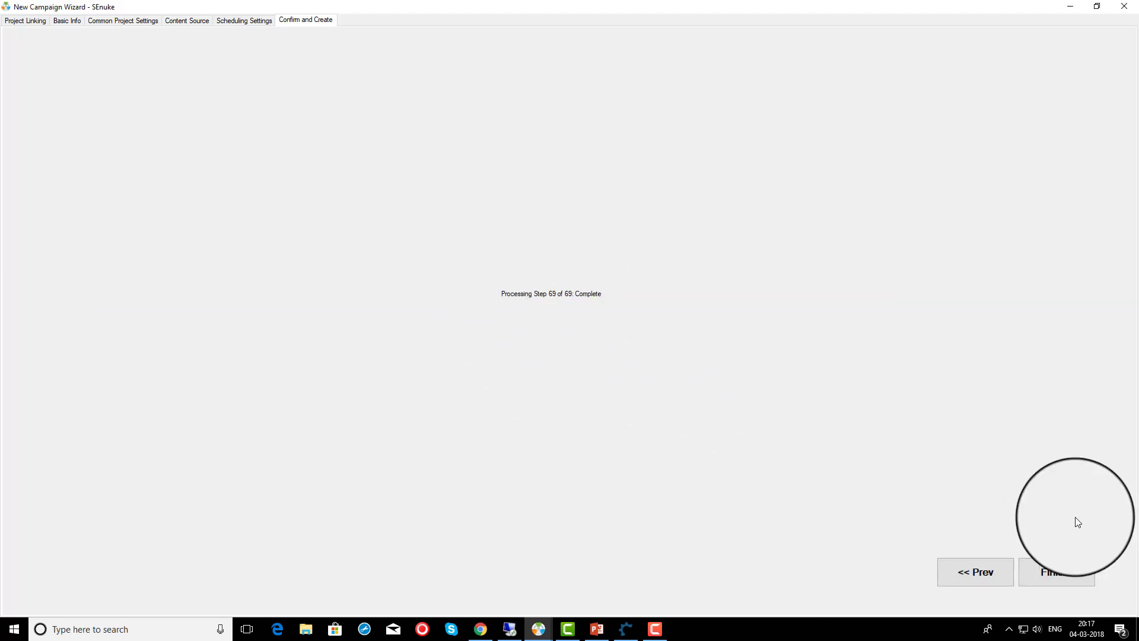
click(1089, 569)
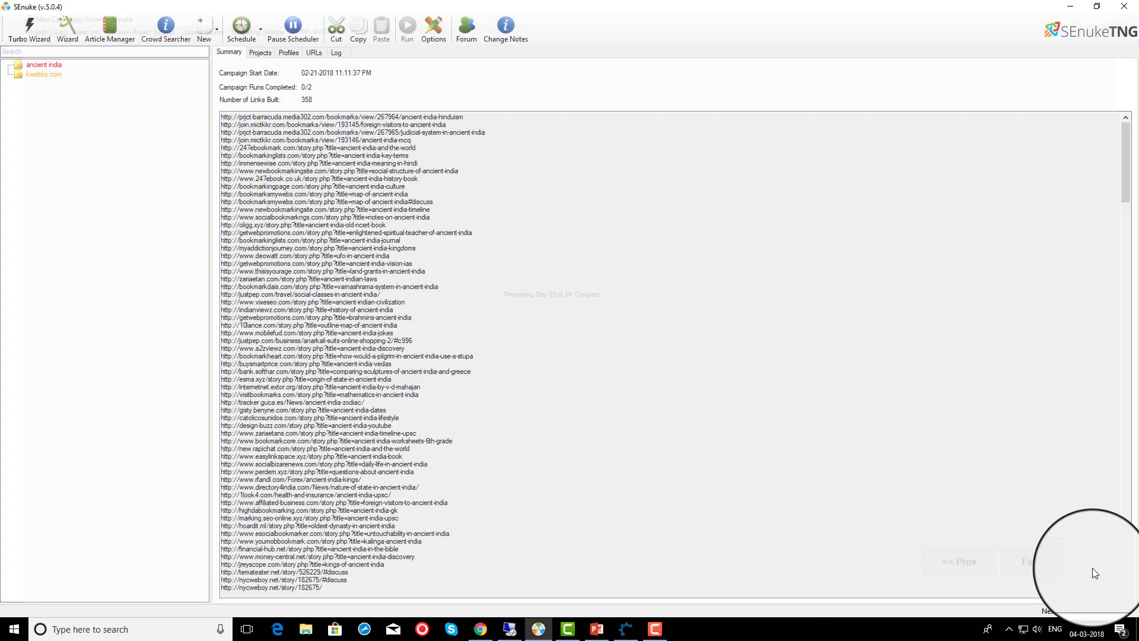
- View the kwebby.com campaign summary, and examine the ancient india campaign's built links and project list
click(44, 74)
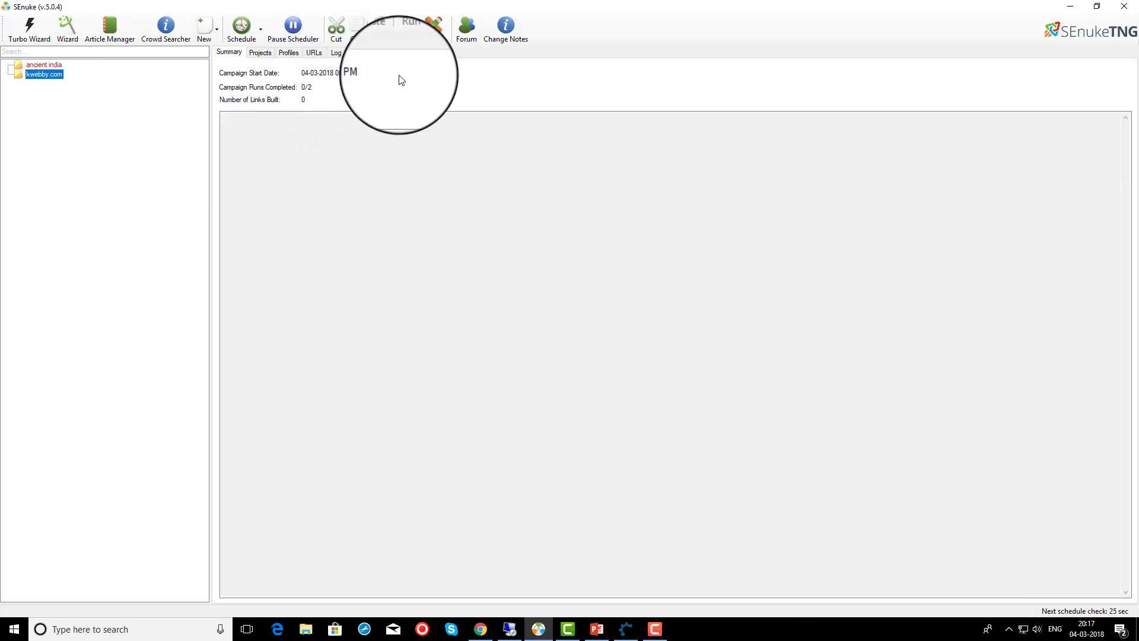
click(44, 64)
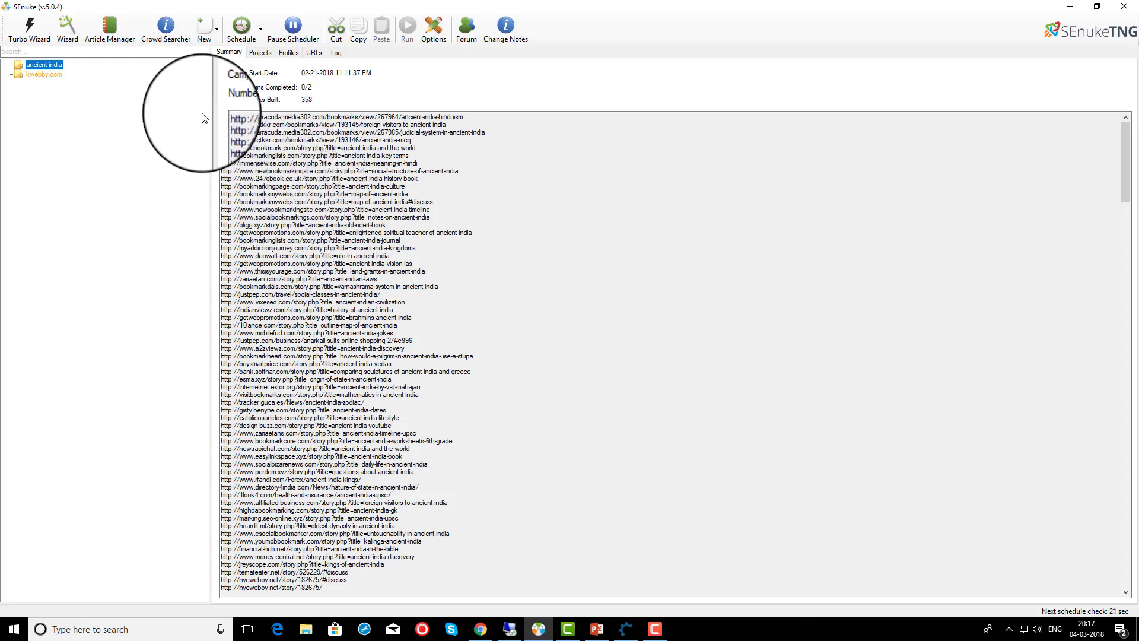
drag(221, 116, 390, 550)
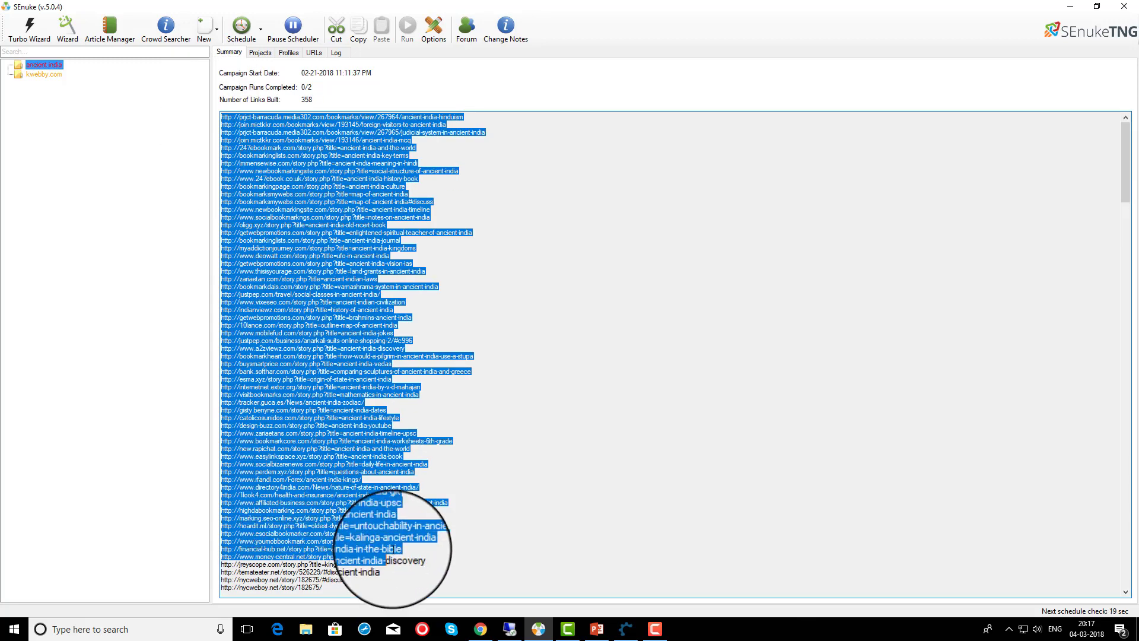
click(409, 395)
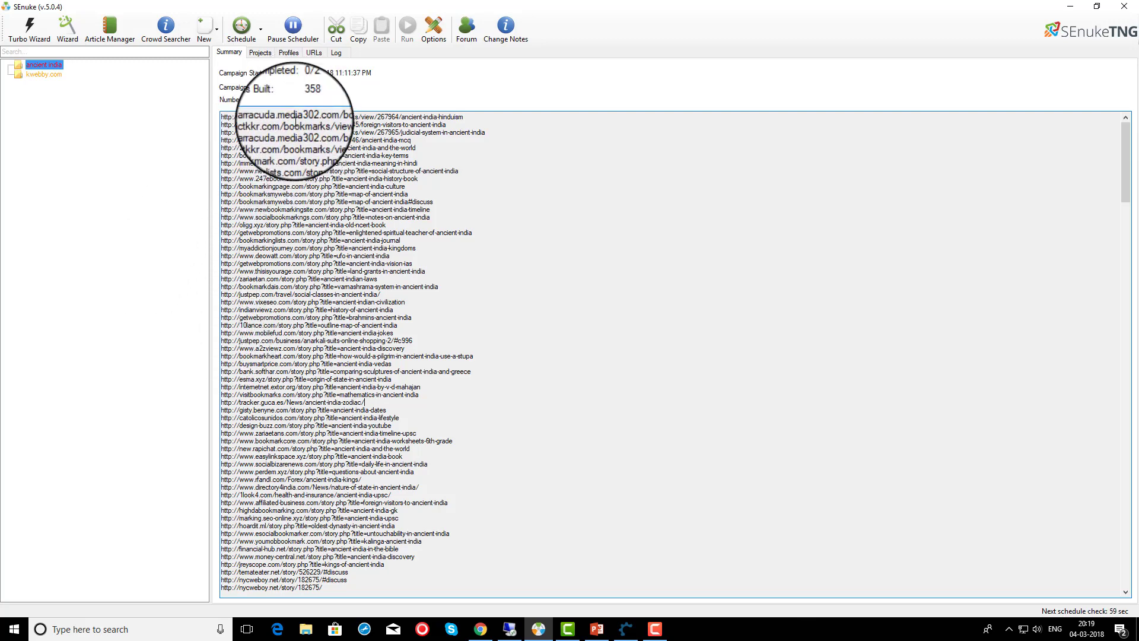
click(260, 52)
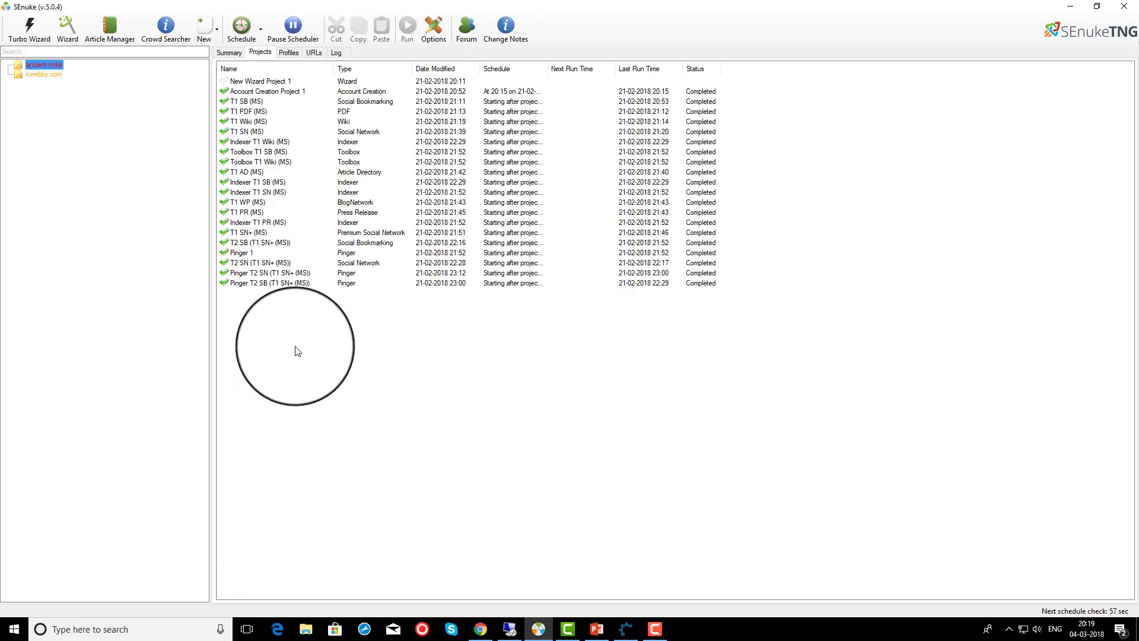